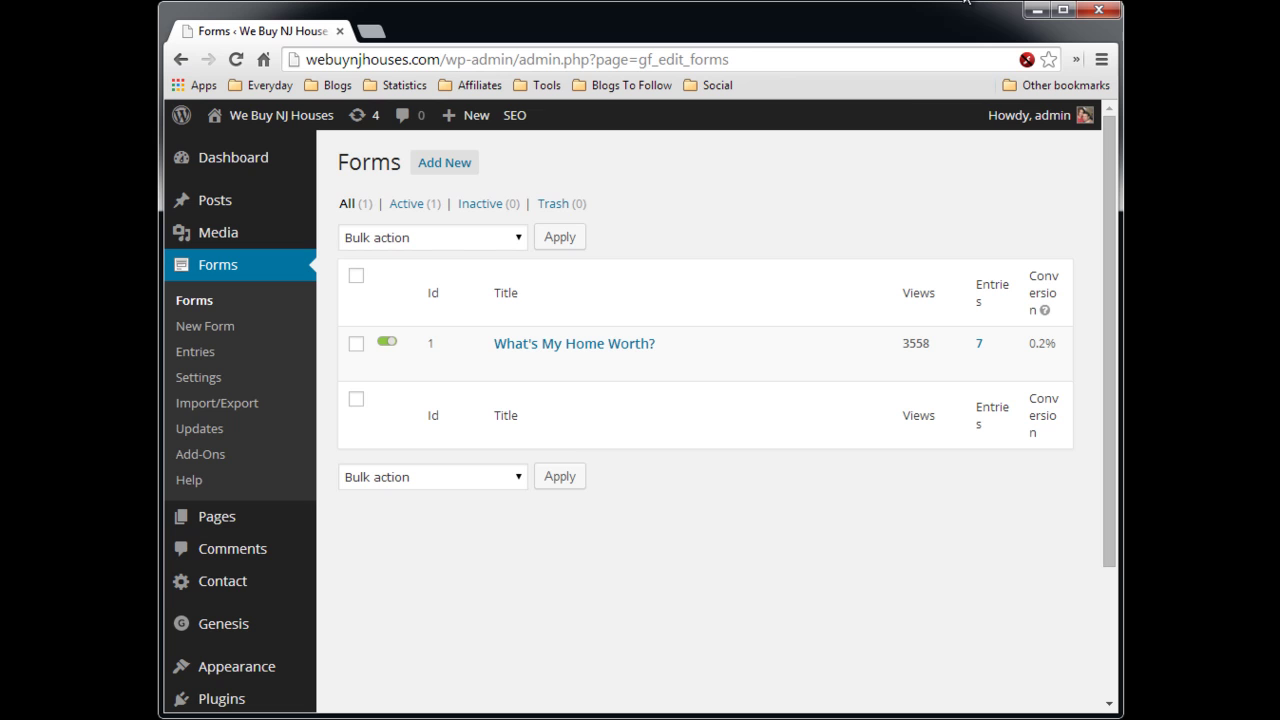
# - Create a new form titled 'Step 1', which opens as form ID 7 in the editor
pyautogui.scroll(-1, 785, 228)
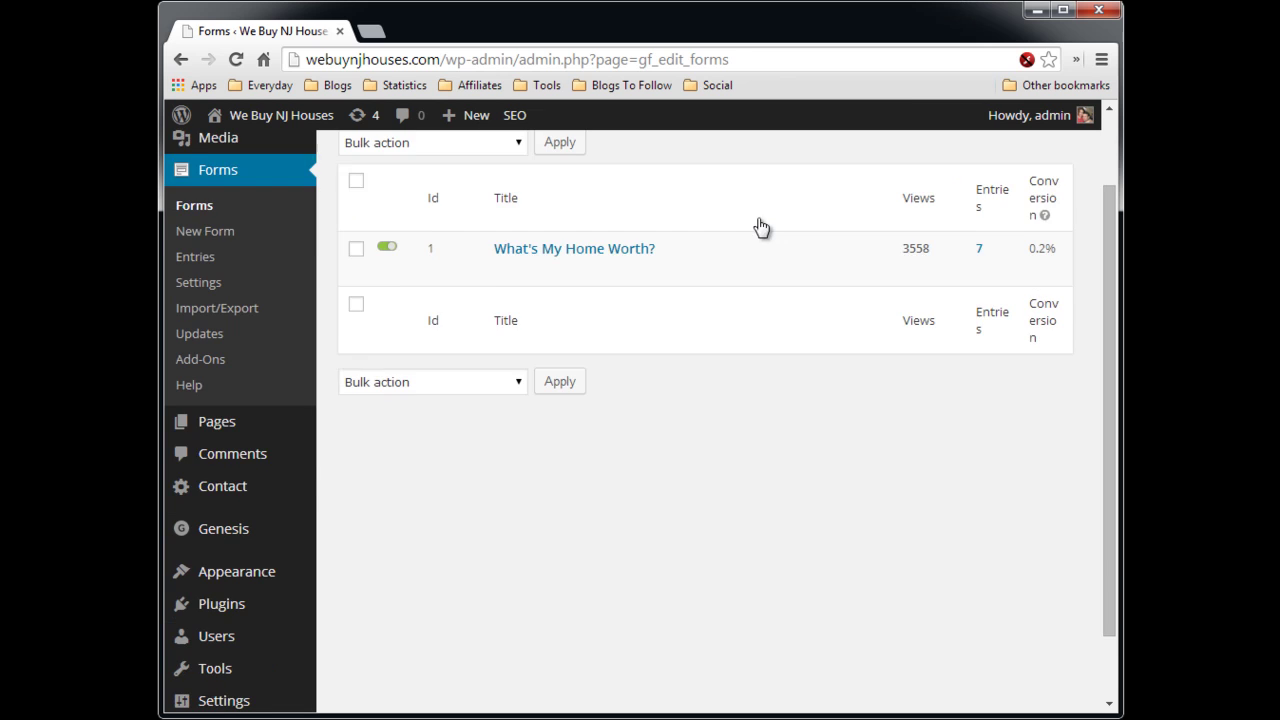
pyautogui.scroll(1, 761, 228)
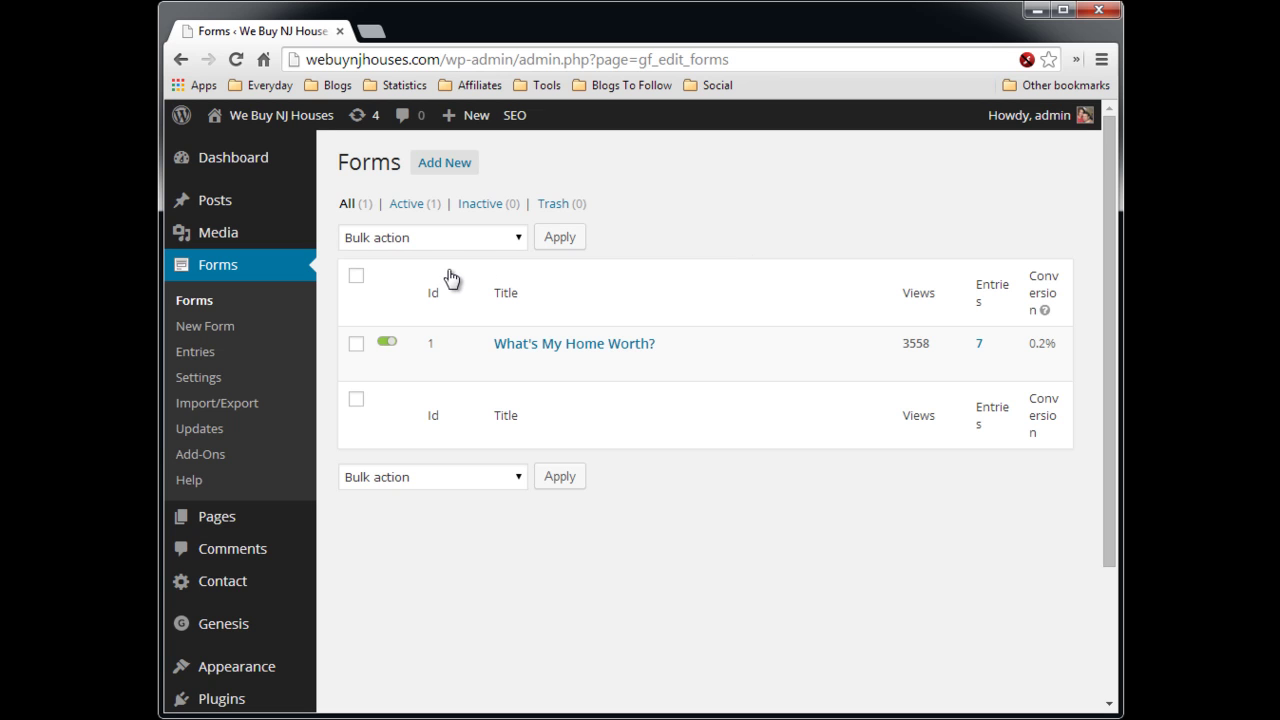
pyautogui.click(447, 164)
pyautogui.write('sTEP')
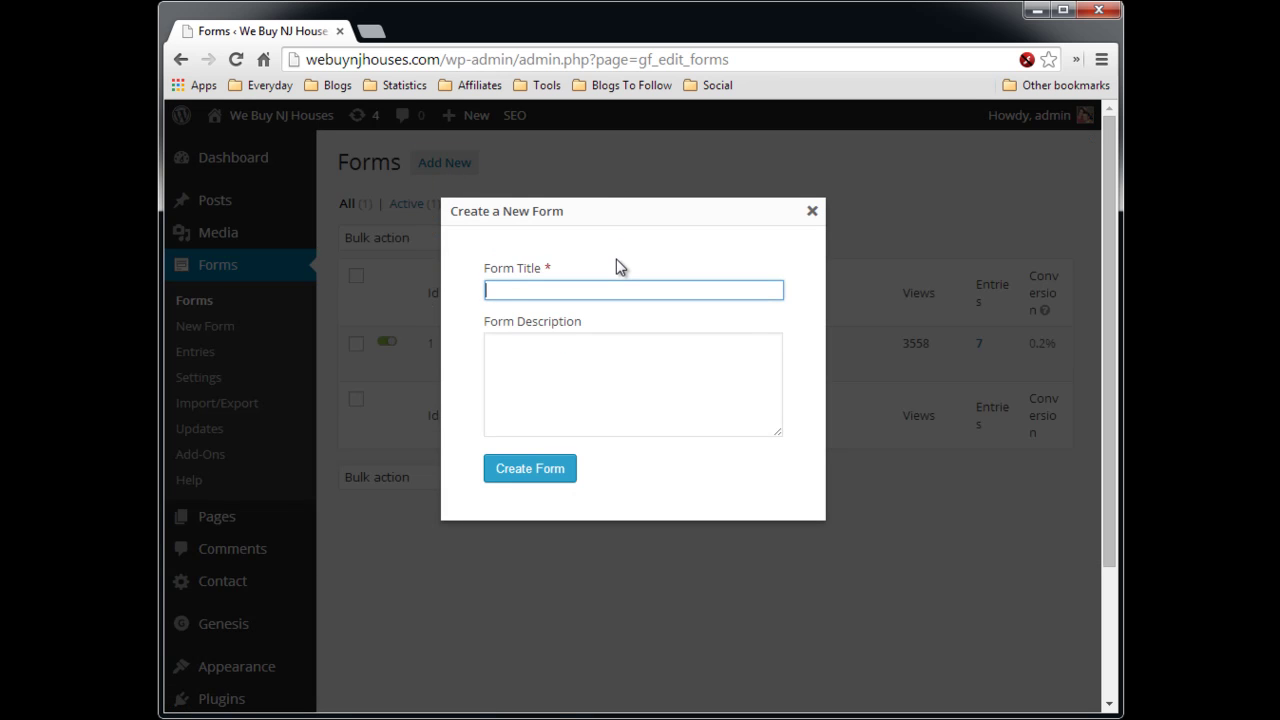
pyautogui.press('BackSpace')
pyautogui.press('BackSpace')
pyautogui.press('BackSpace')
pyautogui.press('BackSpace')
pyautogui.write('Step 1')
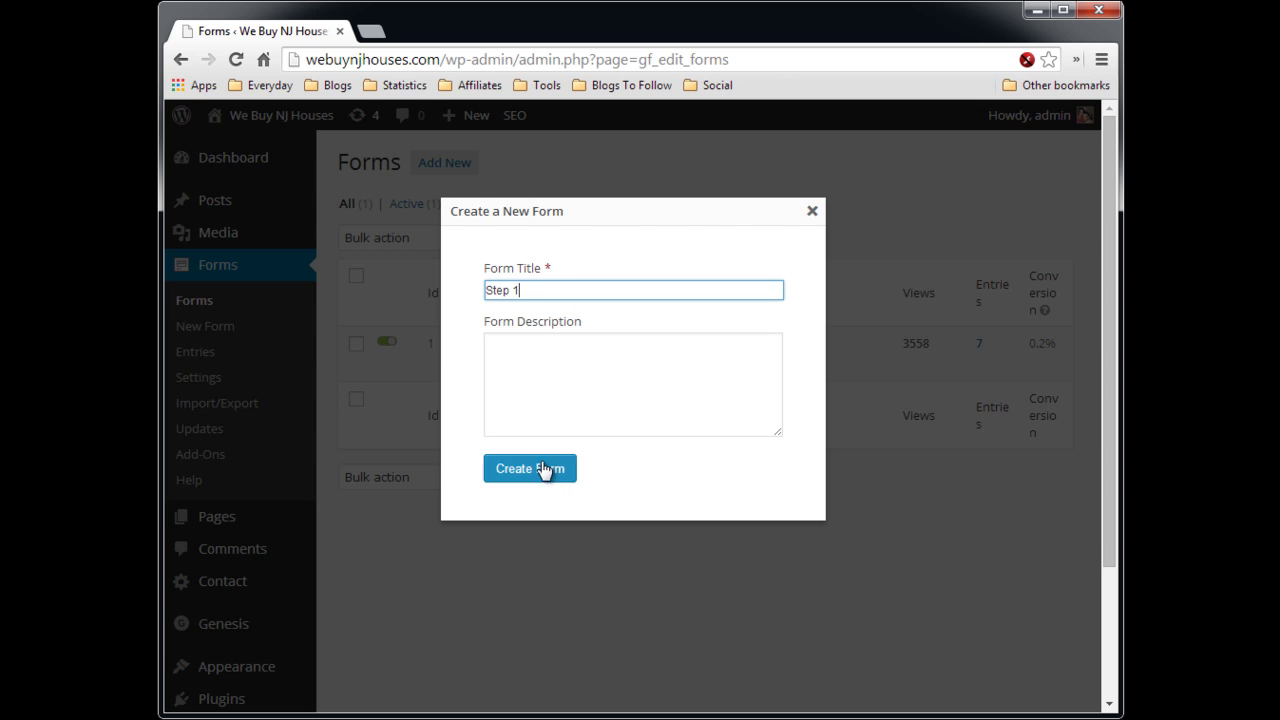
pyautogui.click(543, 467)
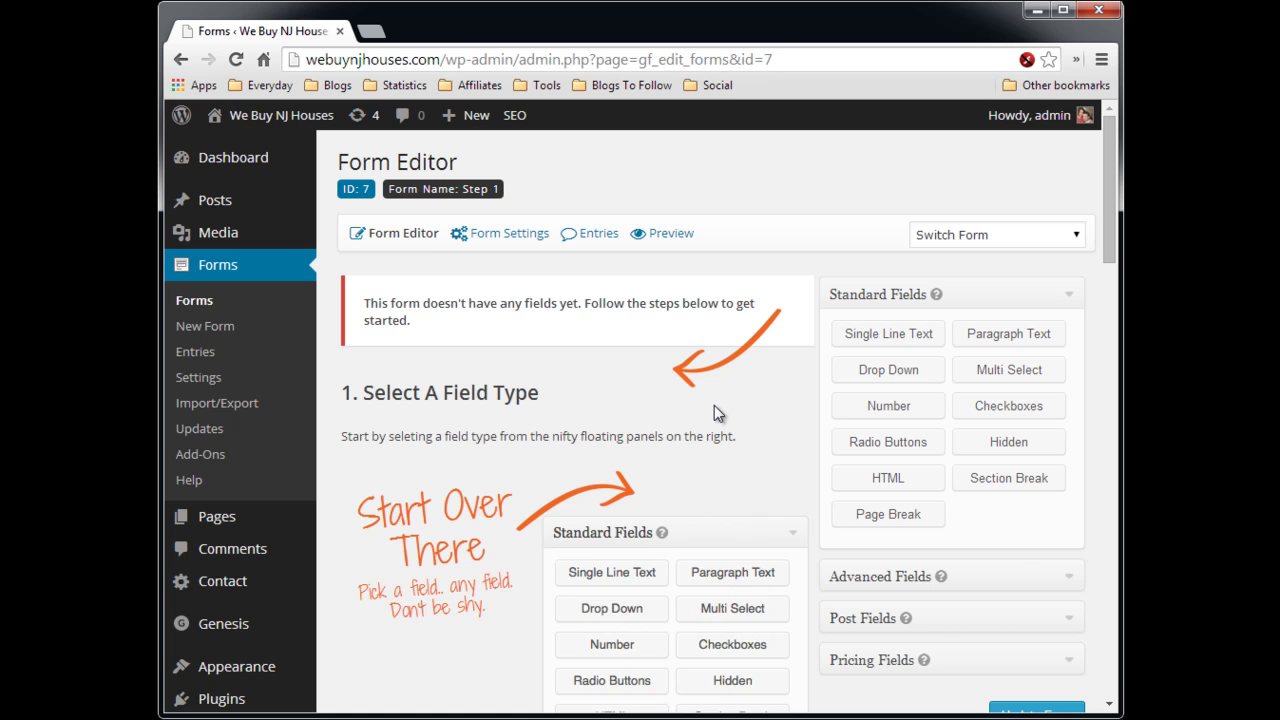
# - Add a Single Line Text field labelled 'Name'
pyautogui.click(872, 345)
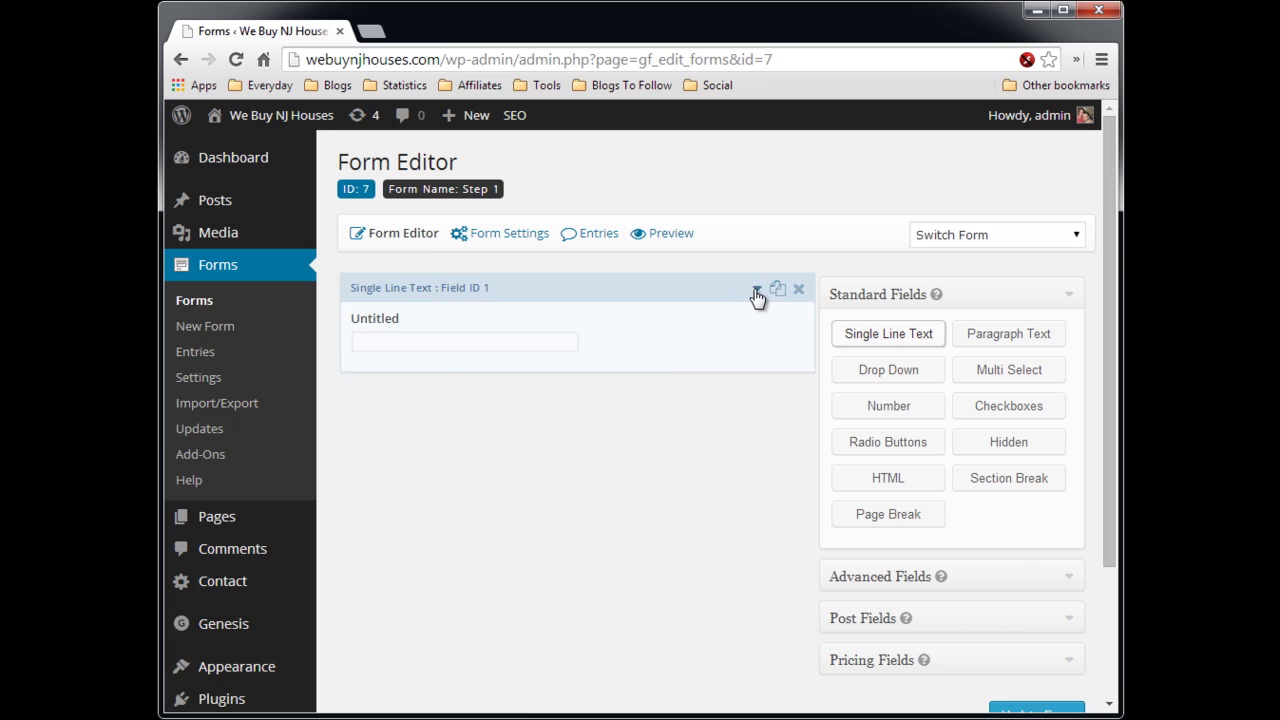
pyautogui.click(757, 289)
pyautogui.moveTo(473, 452); pyautogui.dragTo(372, 453)
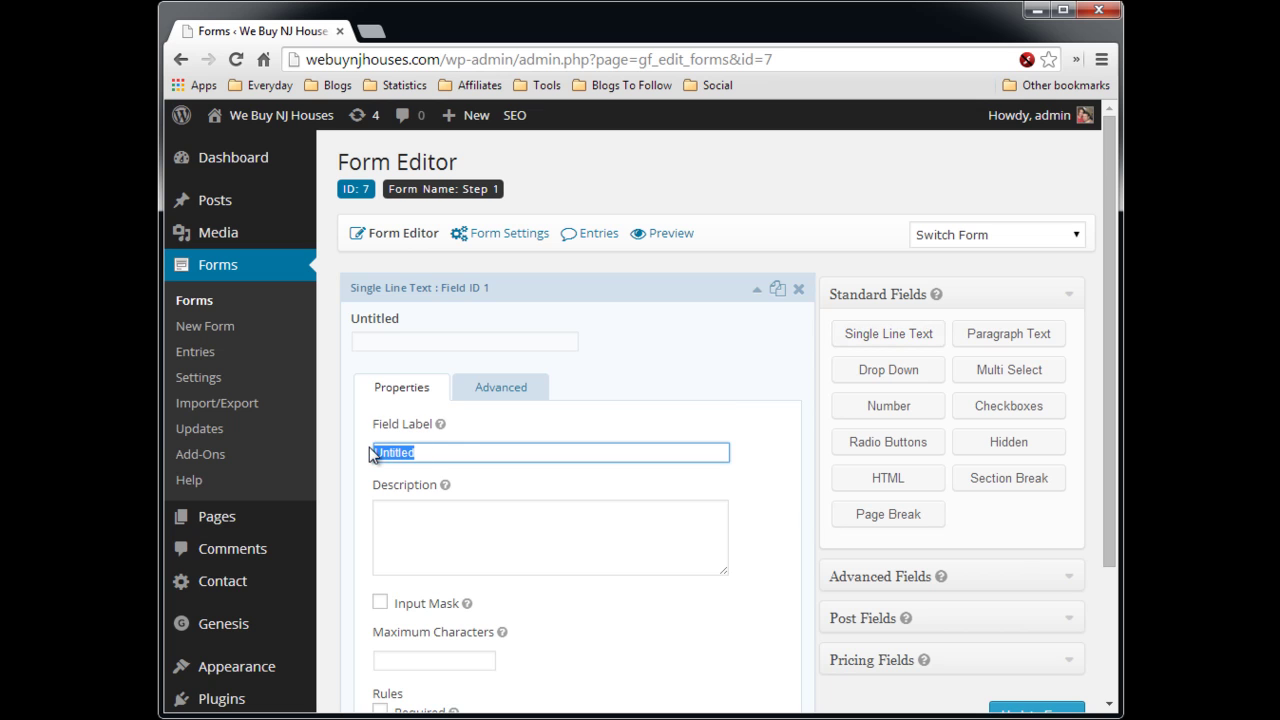
pyautogui.write('Name')
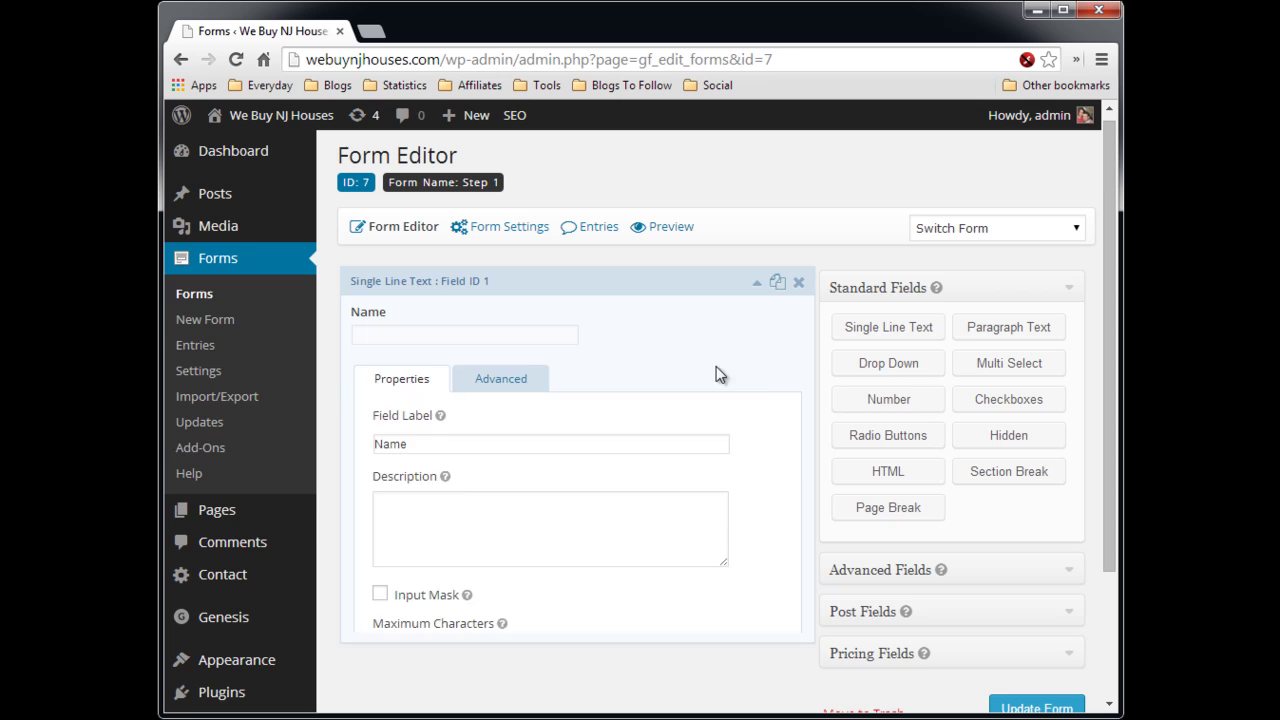
pyautogui.click(772, 295)
# - Add a second Single Line Text field labelled 'Email' below Name
pyautogui.click(866, 333)
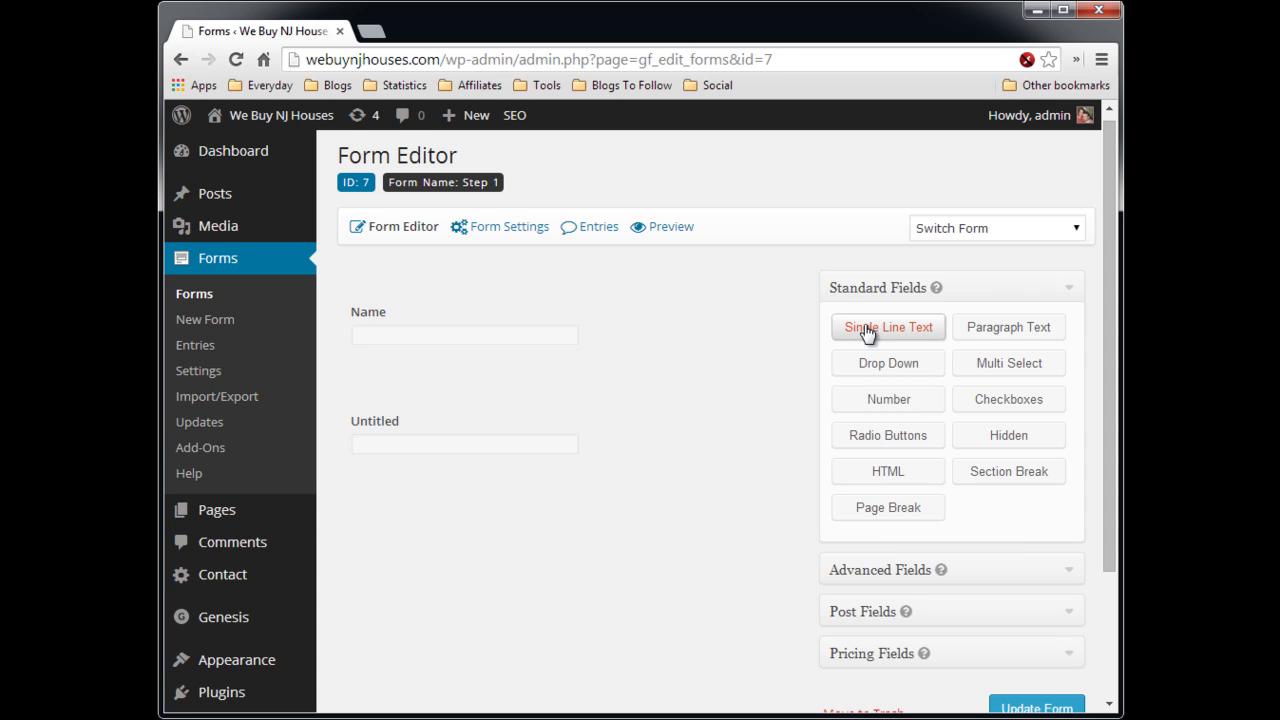
pyautogui.click(745, 396)
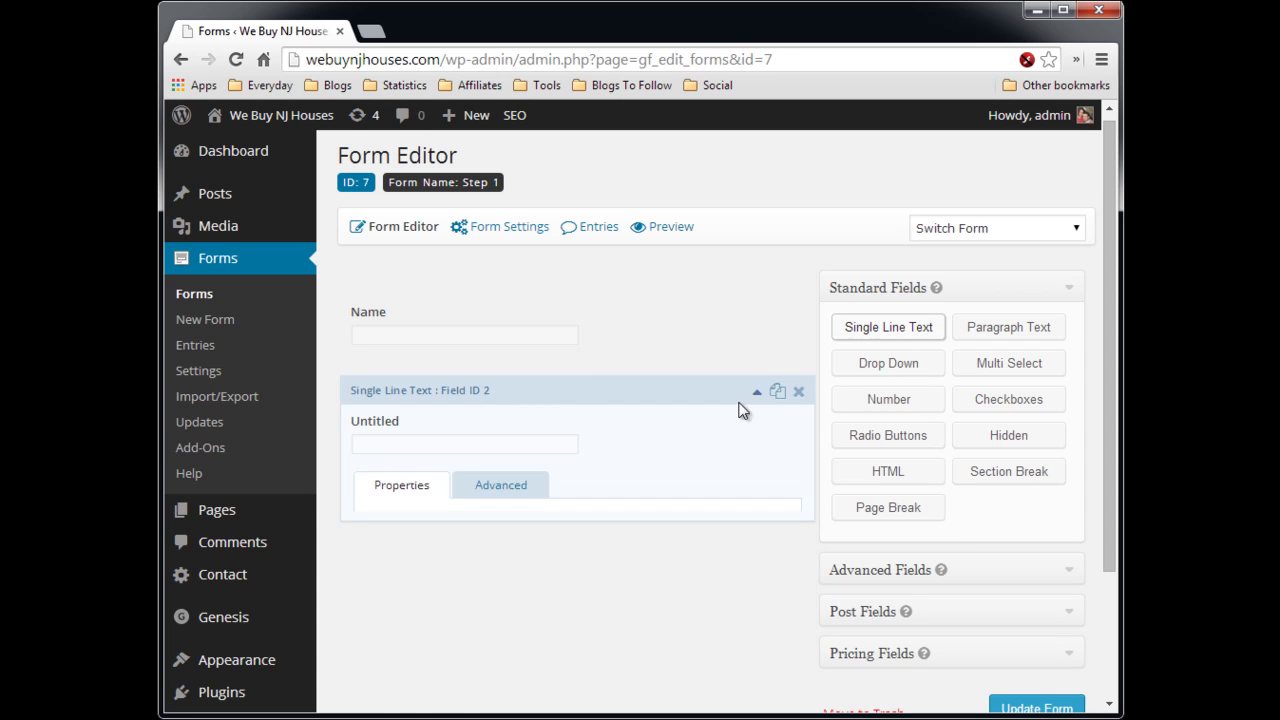
pyautogui.click(494, 452)
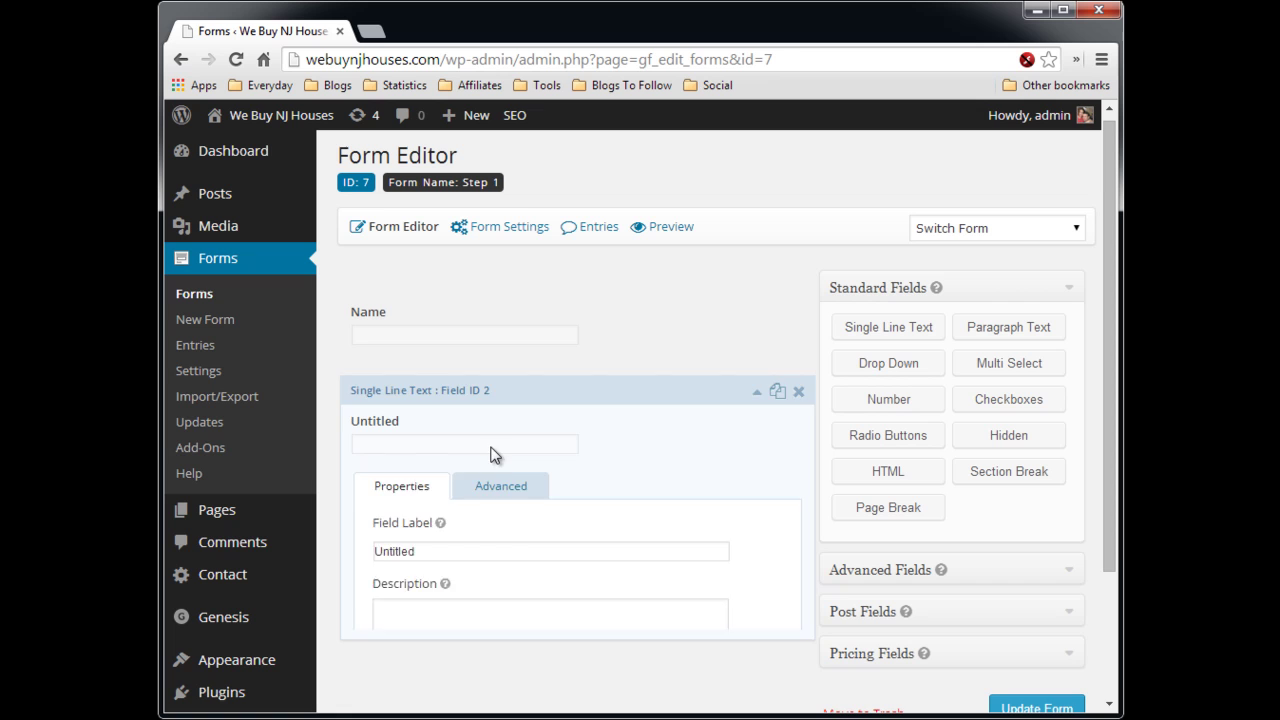
pyautogui.click(758, 393)
pyautogui.click(494, 553)
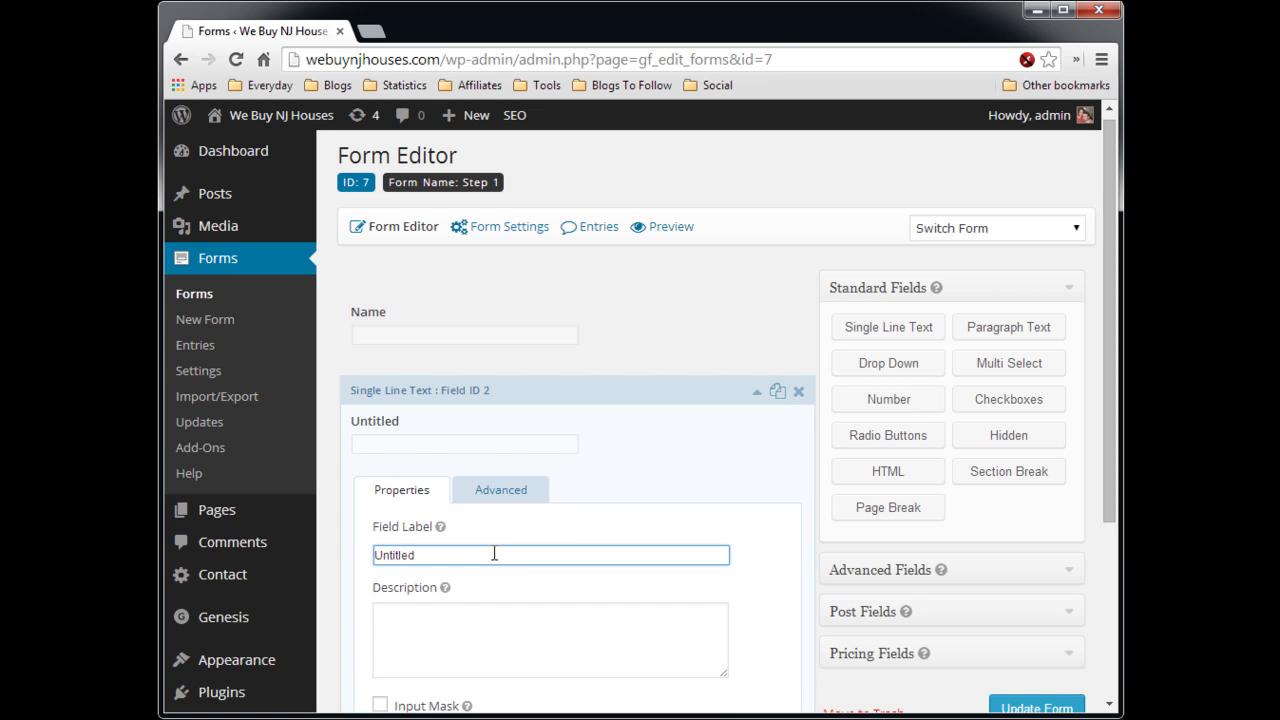
pyautogui.hotkey('ctrl', 'a')
pyautogui.write('Email')
pyautogui.click(731, 471)
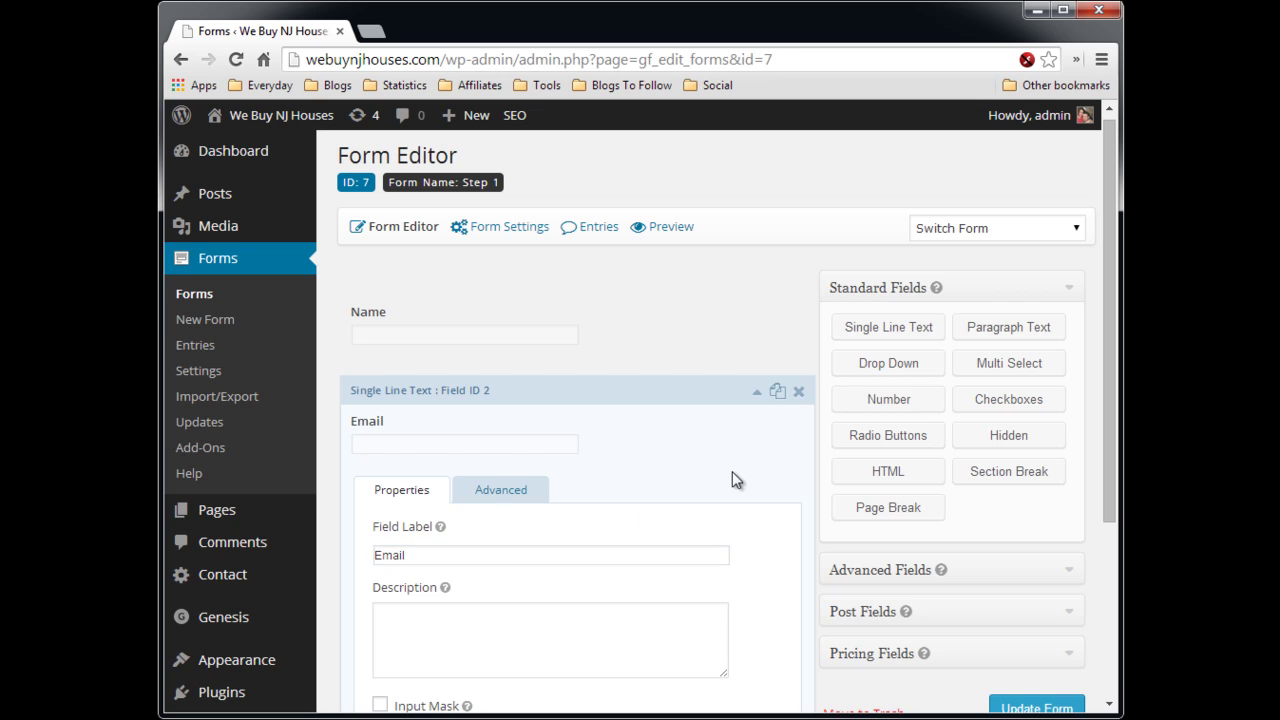
pyautogui.click(757, 393)
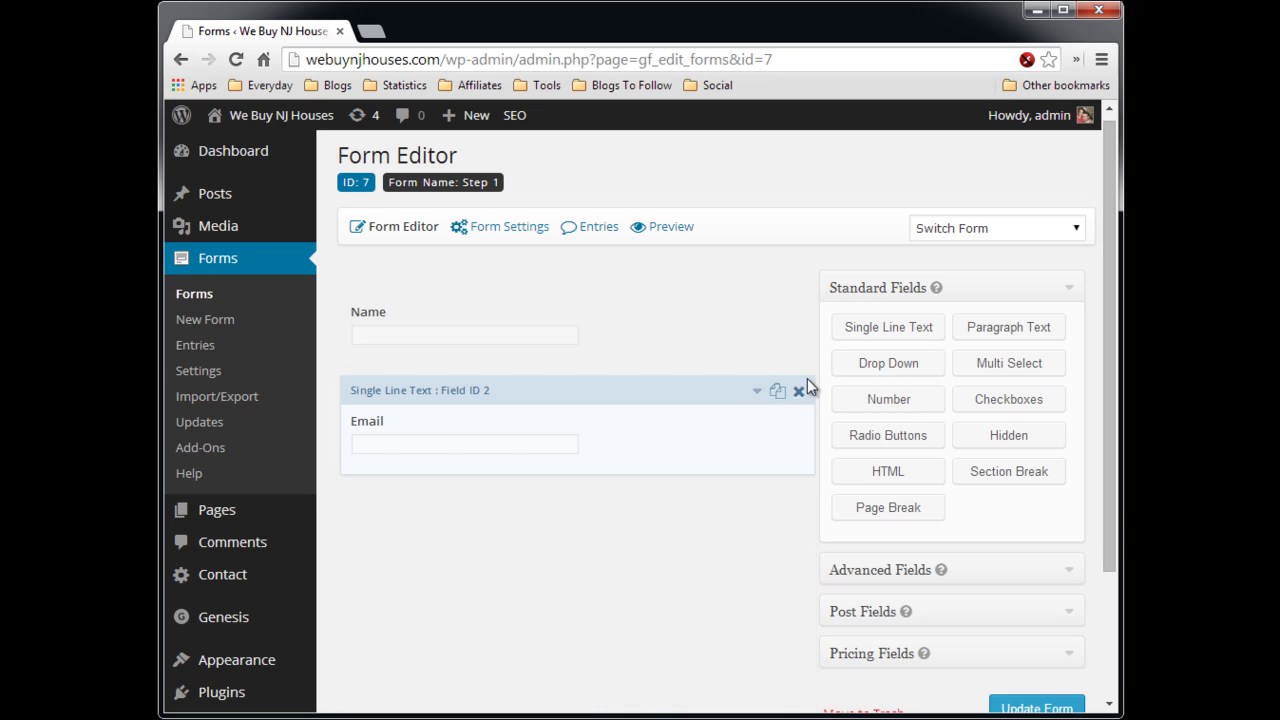
# - Add a third Single Line Text field labelled 'Street' below Email
pyautogui.click(866, 335)
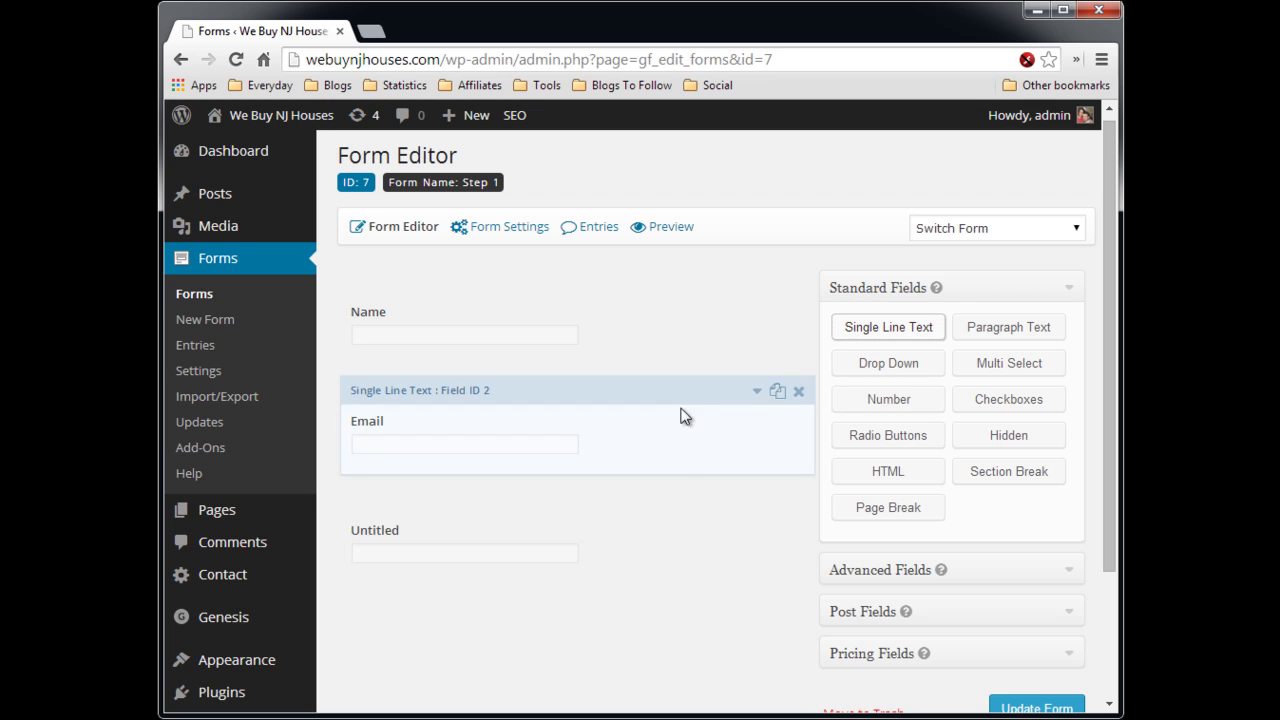
pyautogui.click(757, 499)
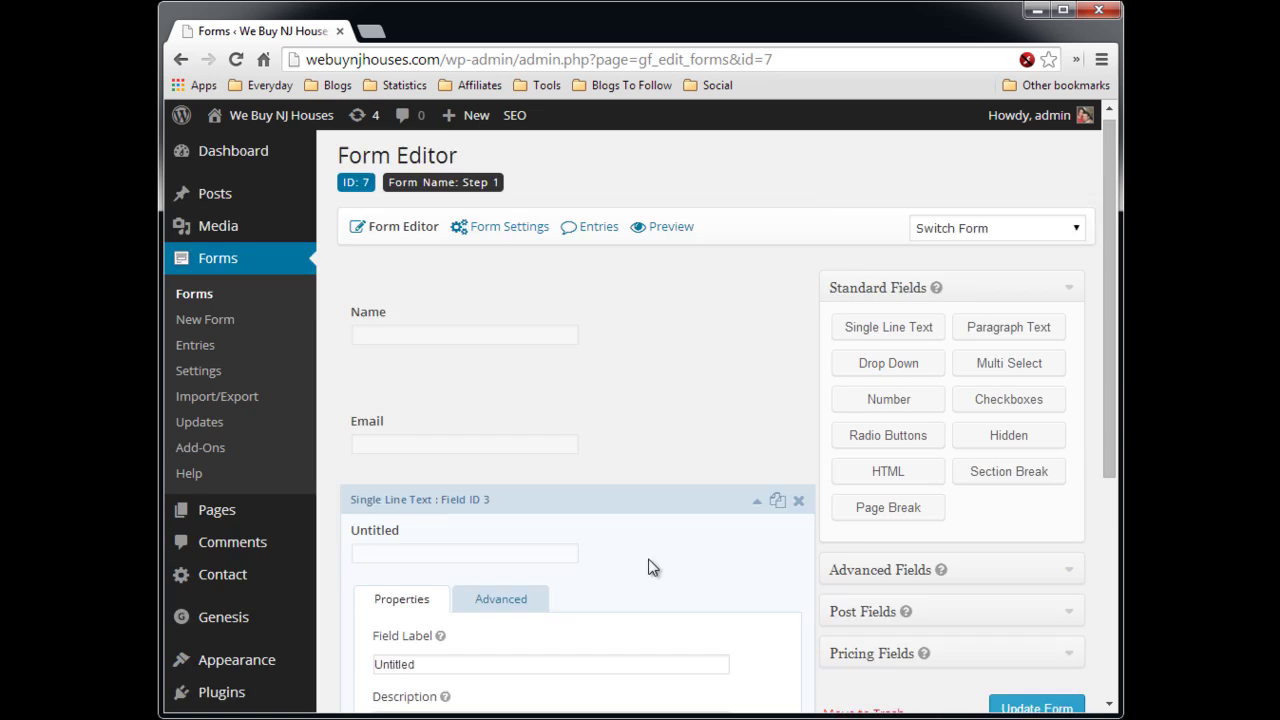
pyautogui.scroll(-2, 646, 566)
pyautogui.moveTo(503, 474); pyautogui.dragTo(353, 469)
pyautogui.write('Street')
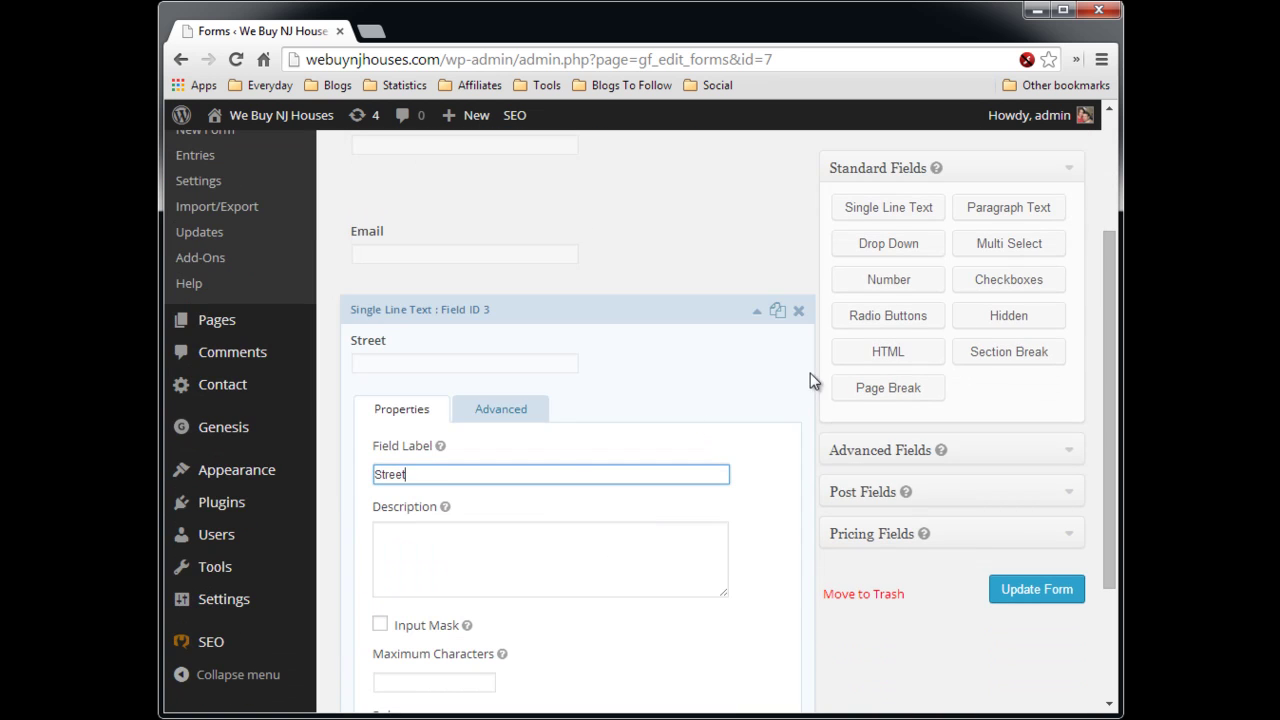
pyautogui.click(758, 315)
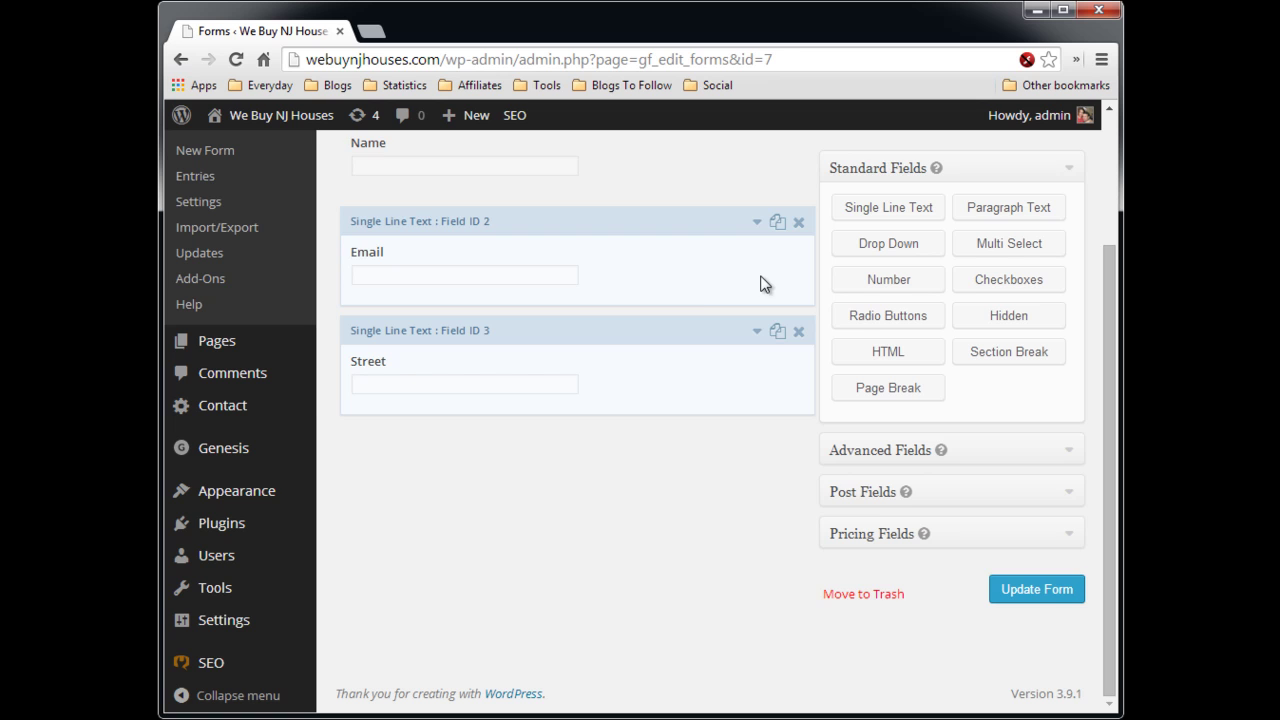
pyautogui.scroll(1, 709, 292)
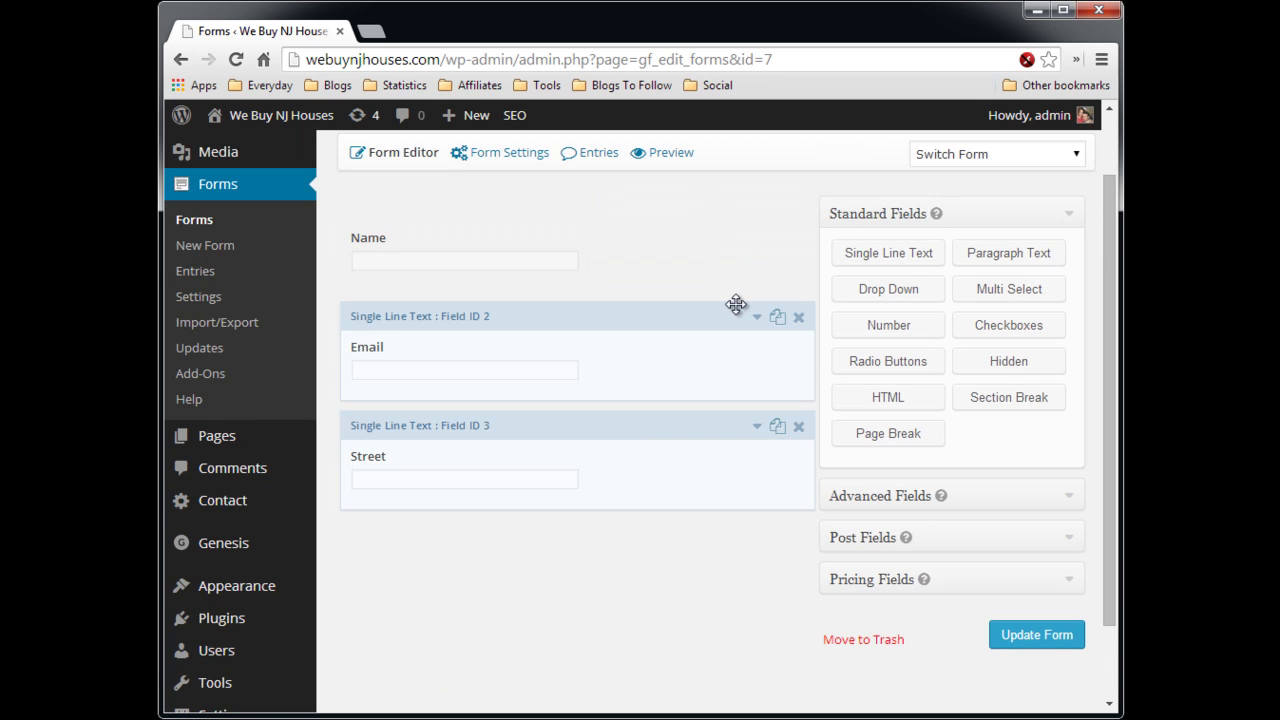
# - Save the form with its three fields and go to its Confirmations settings
pyautogui.click(1015, 636)
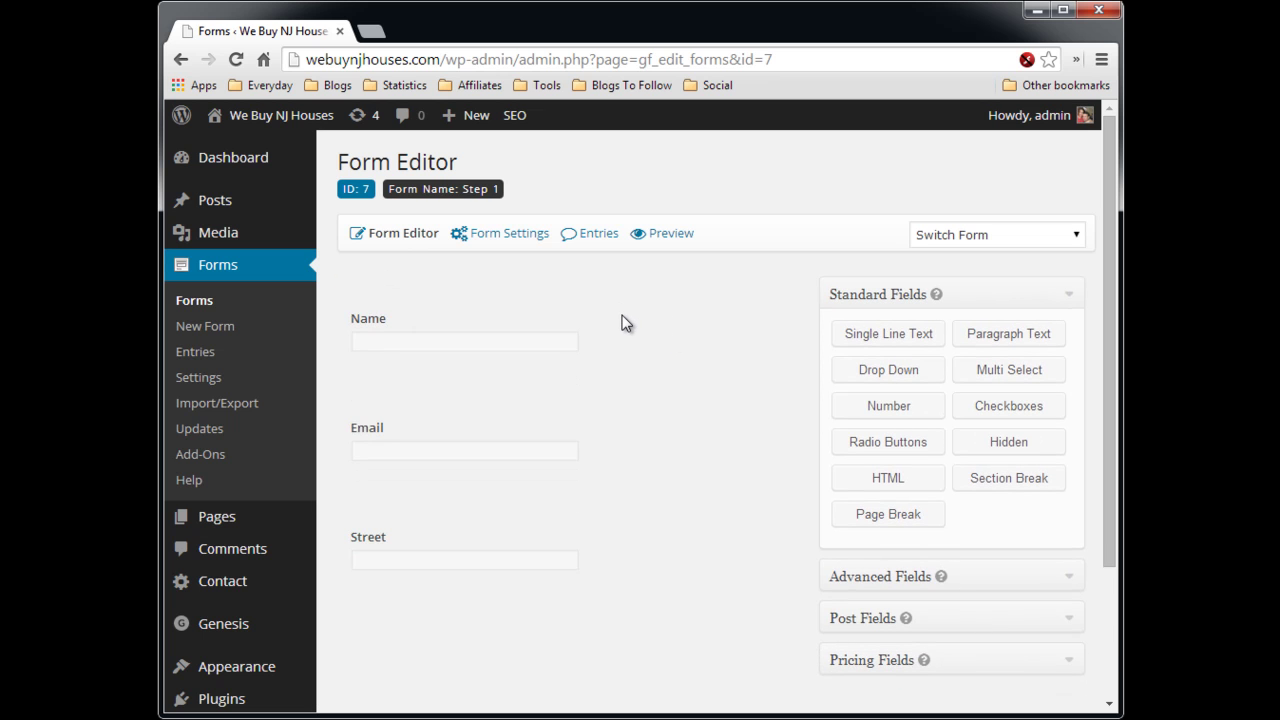
pyautogui.moveTo(651, 331)
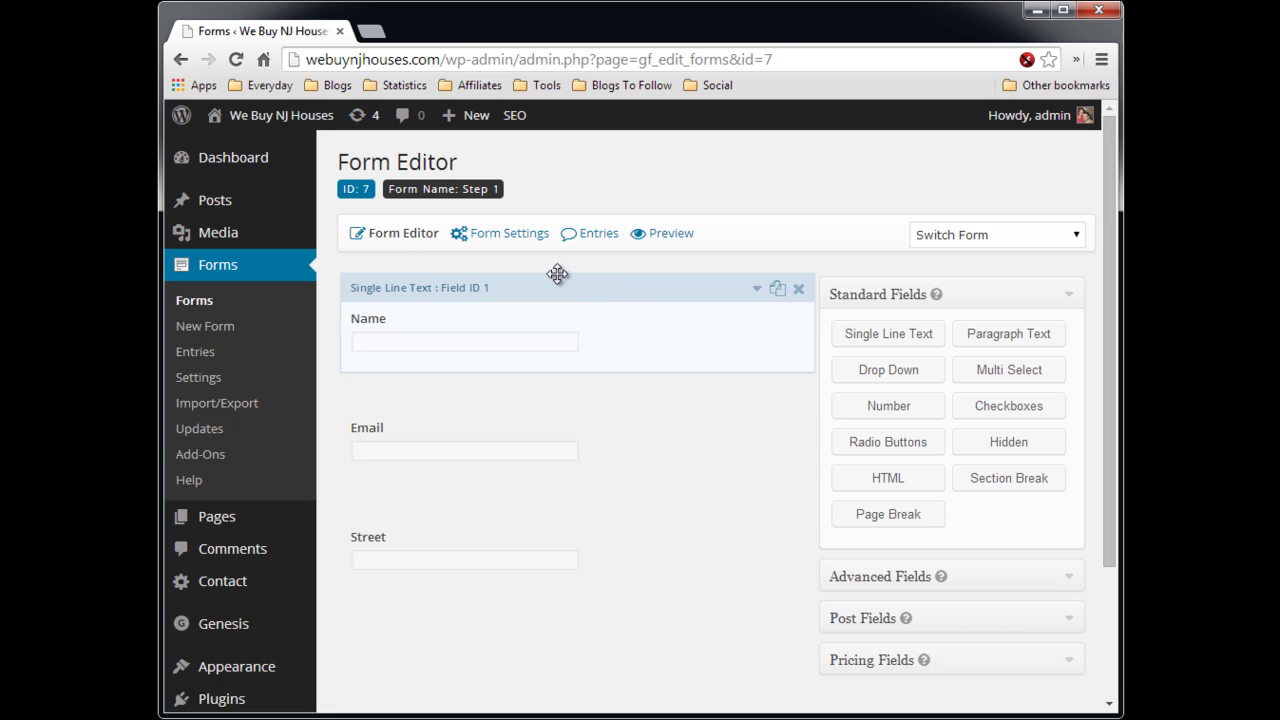
pyautogui.moveTo(525, 236)
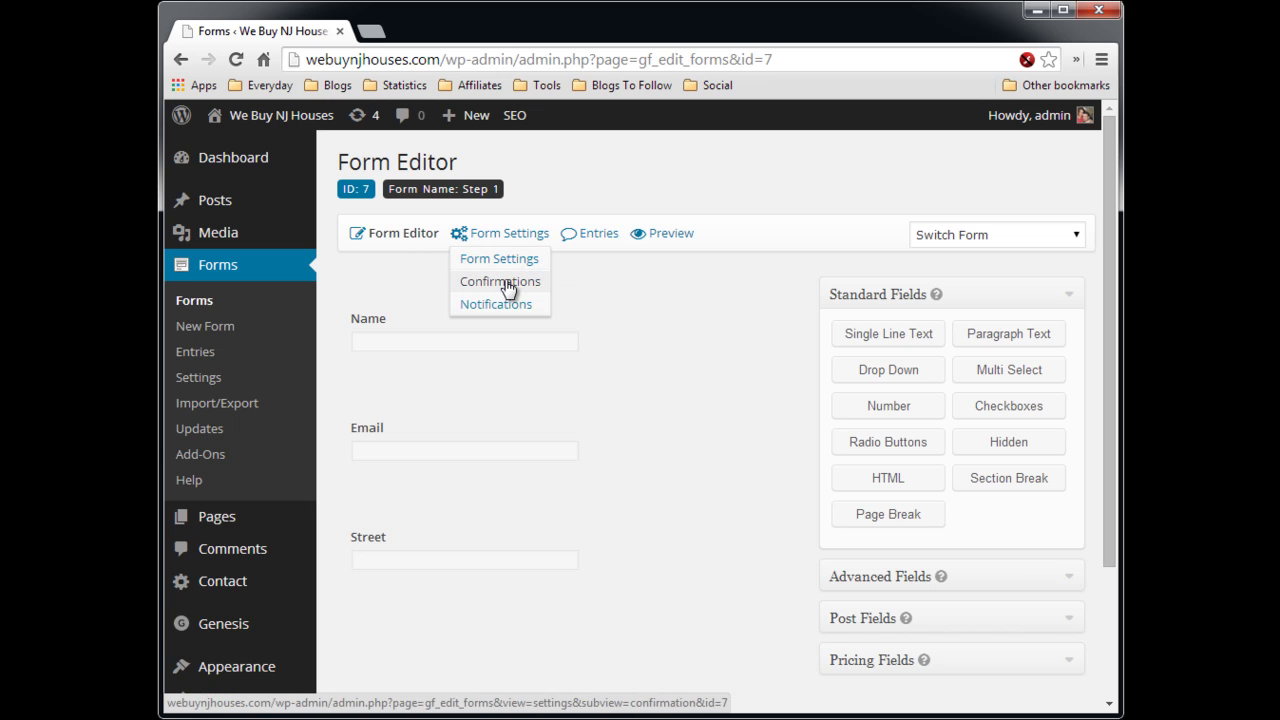
pyautogui.click(507, 286)
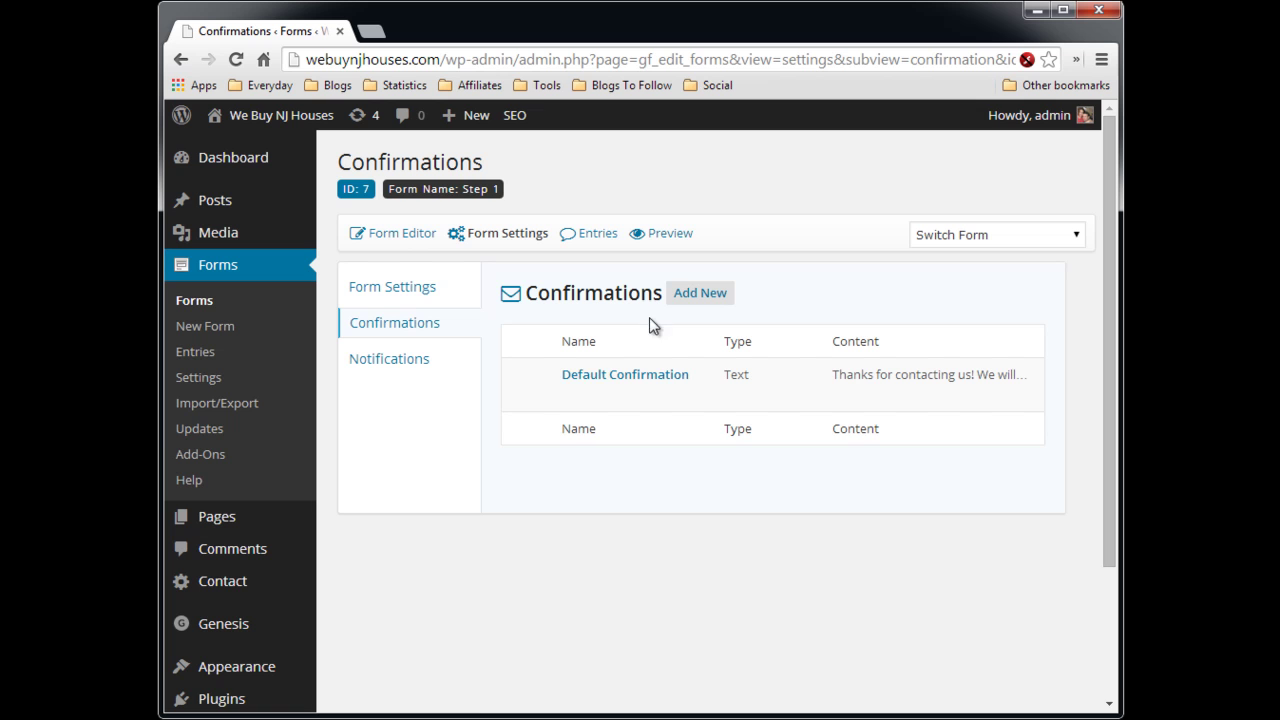
# - Edit the Default Confirmation and select its 'Thanks for contacting us!' message text
pyautogui.moveTo(561, 386)
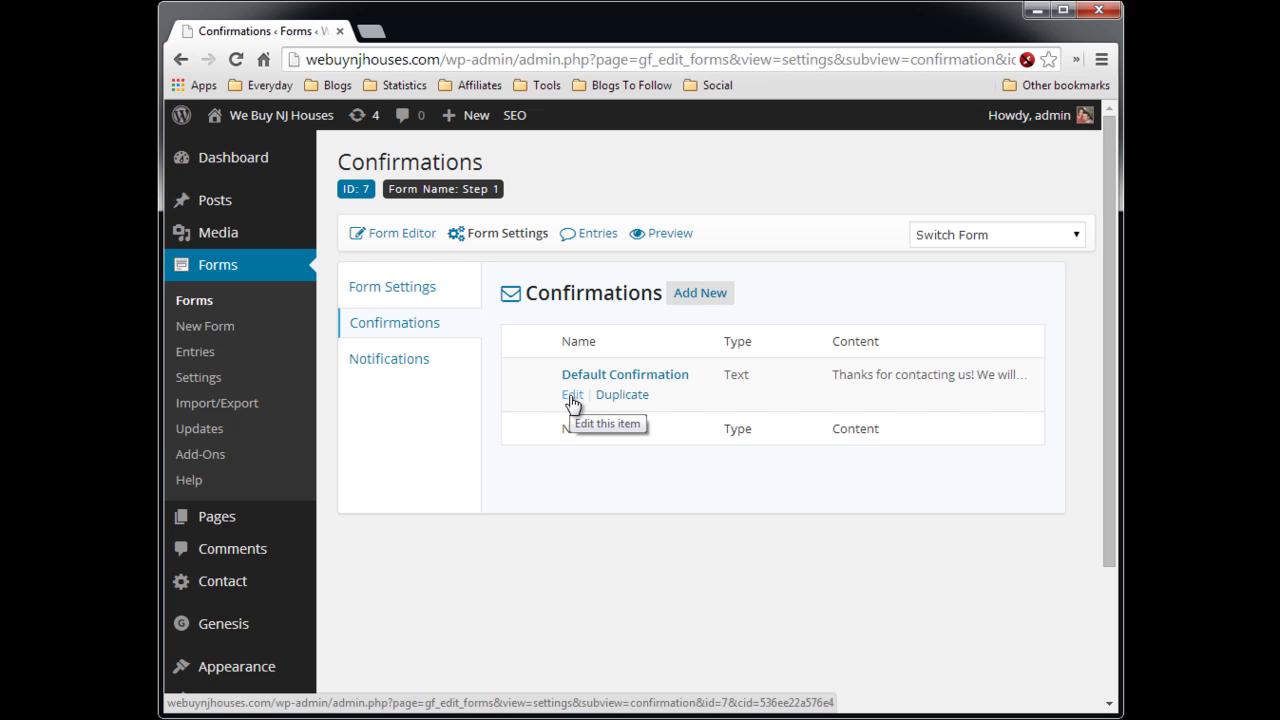
pyautogui.click(572, 396)
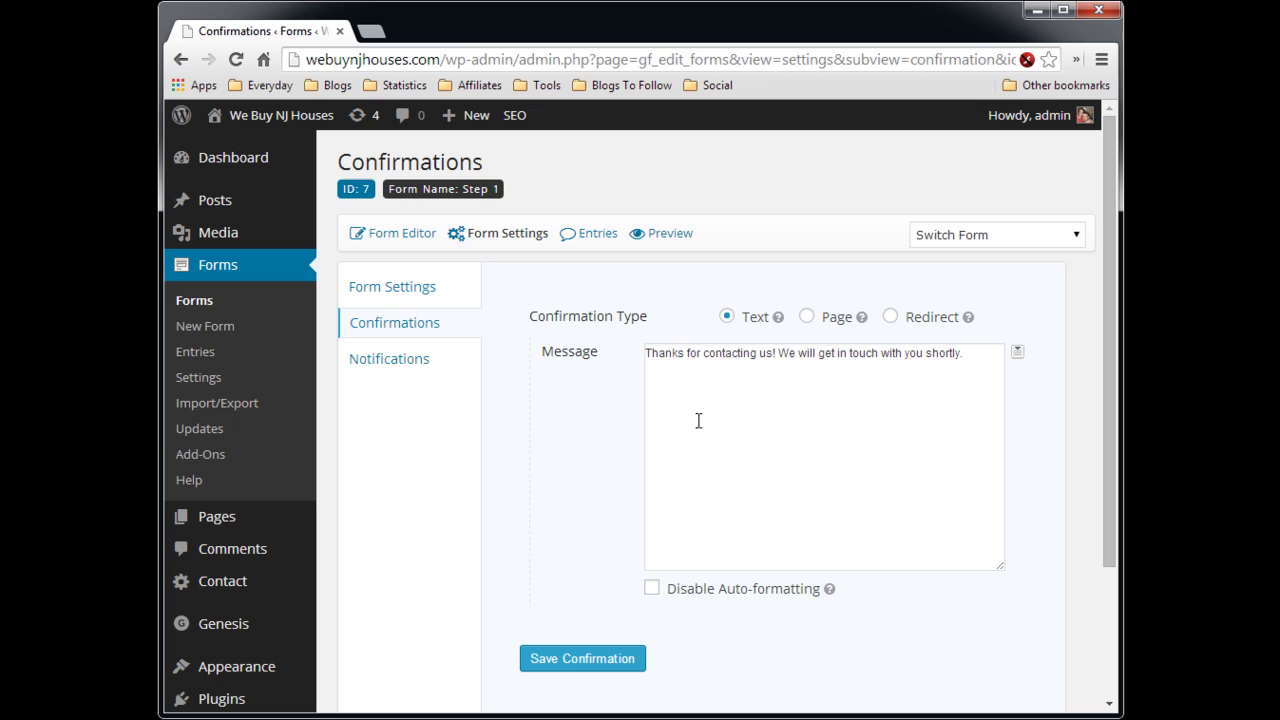
pyautogui.click(734, 355)
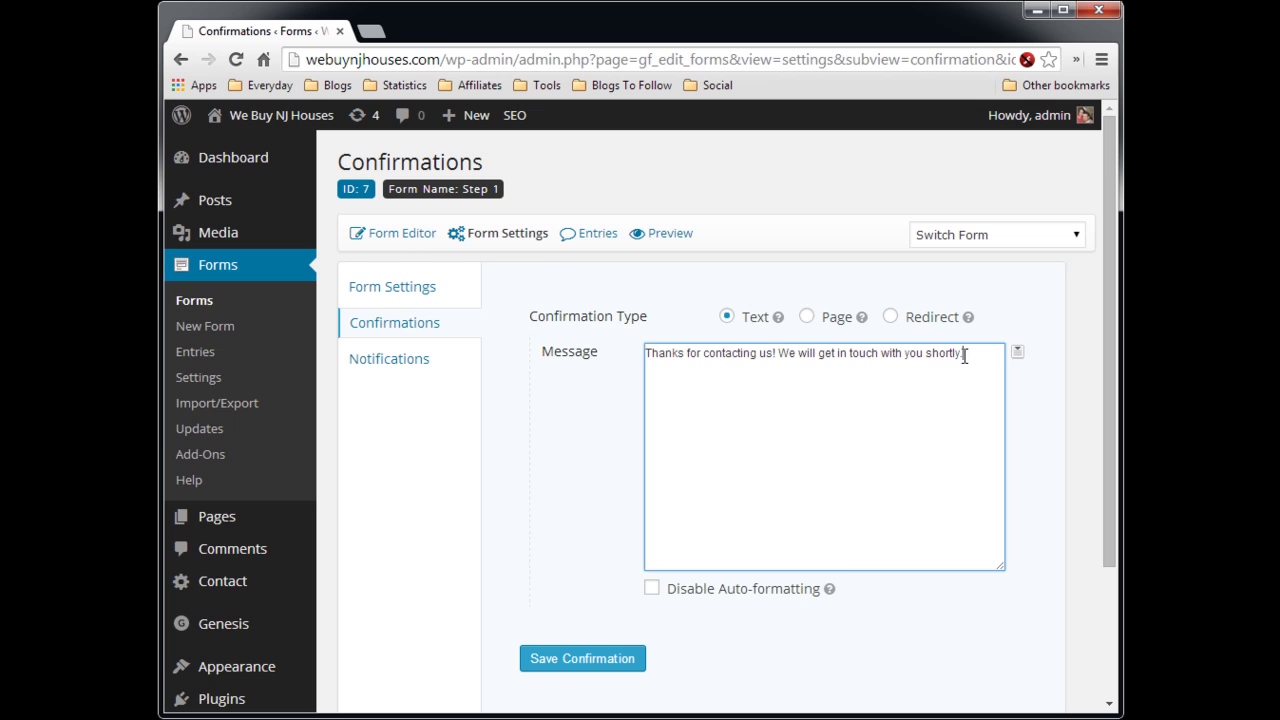
pyautogui.moveTo(963, 354); pyautogui.dragTo(650, 355)
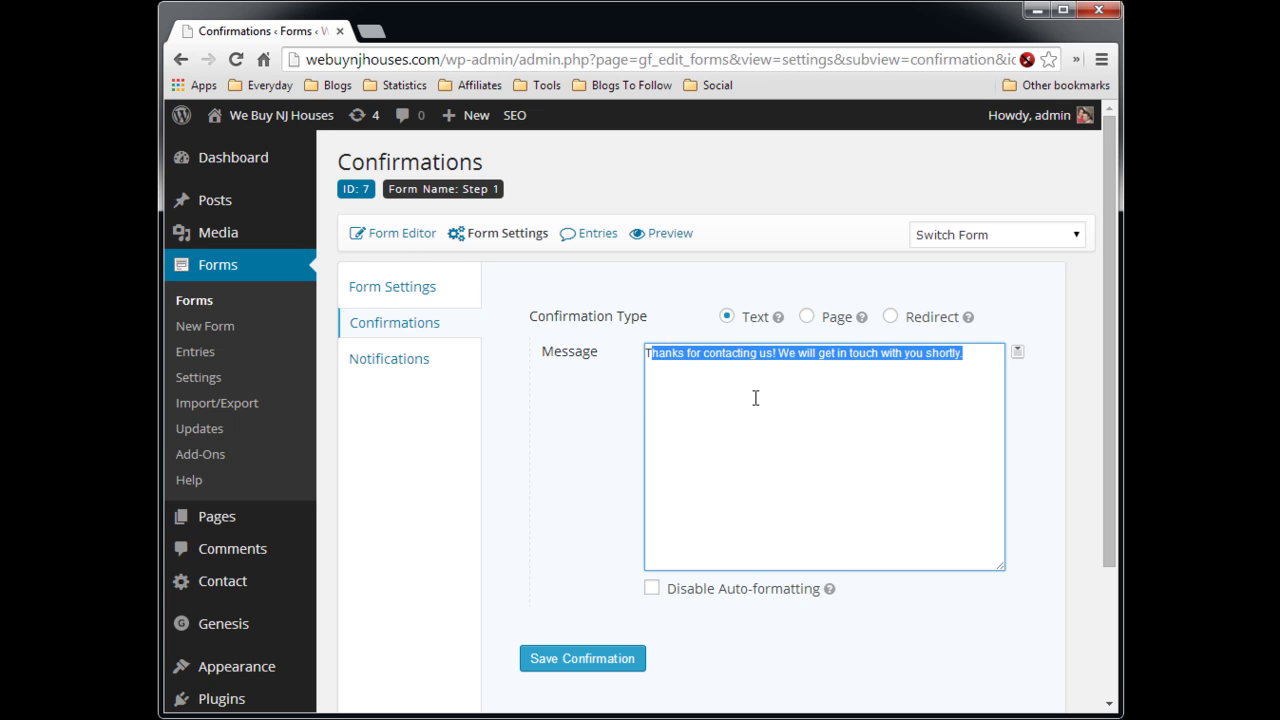
pyautogui.click(755, 398)
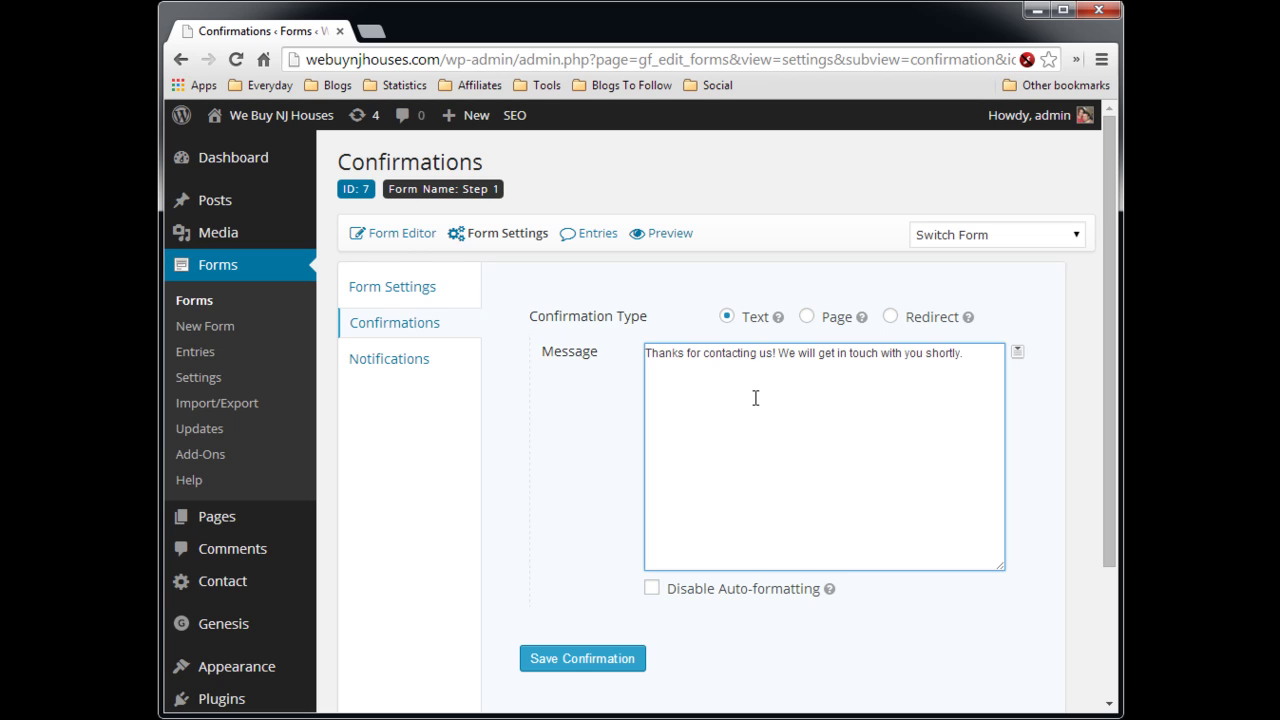
pyautogui.click(890, 317)
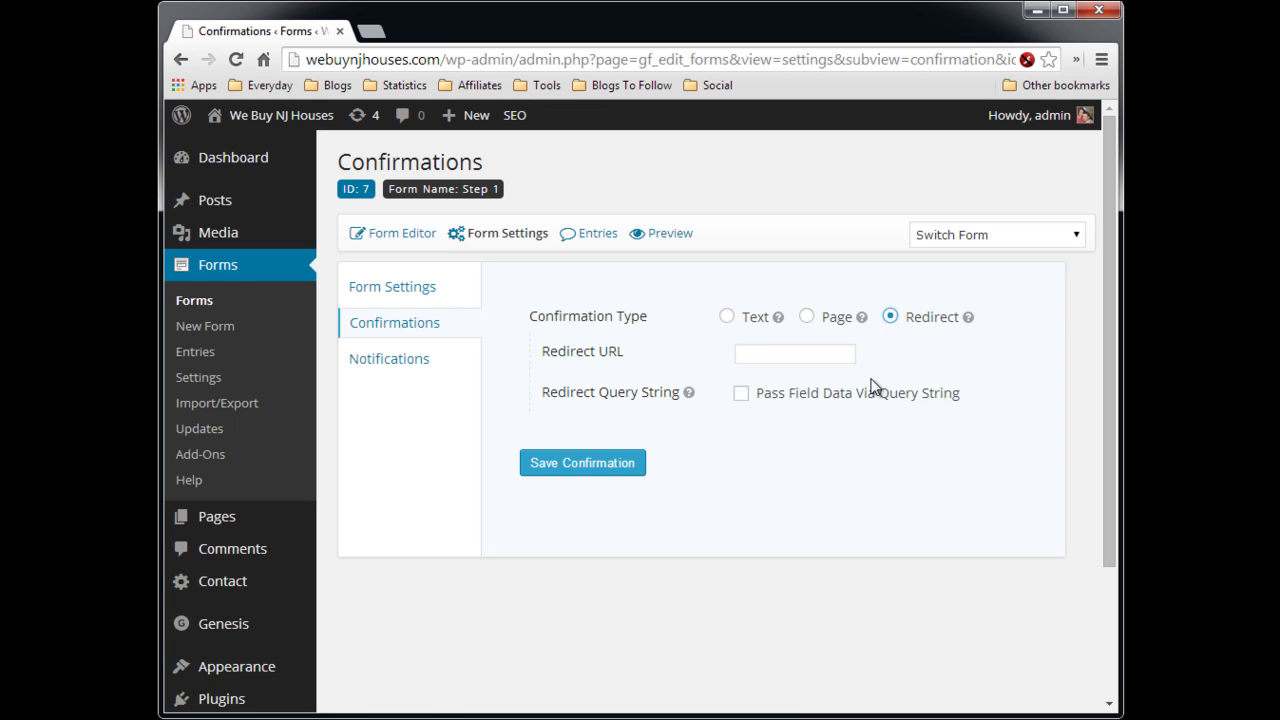
pyautogui.click(769, 355)
pyautogui.write('http')
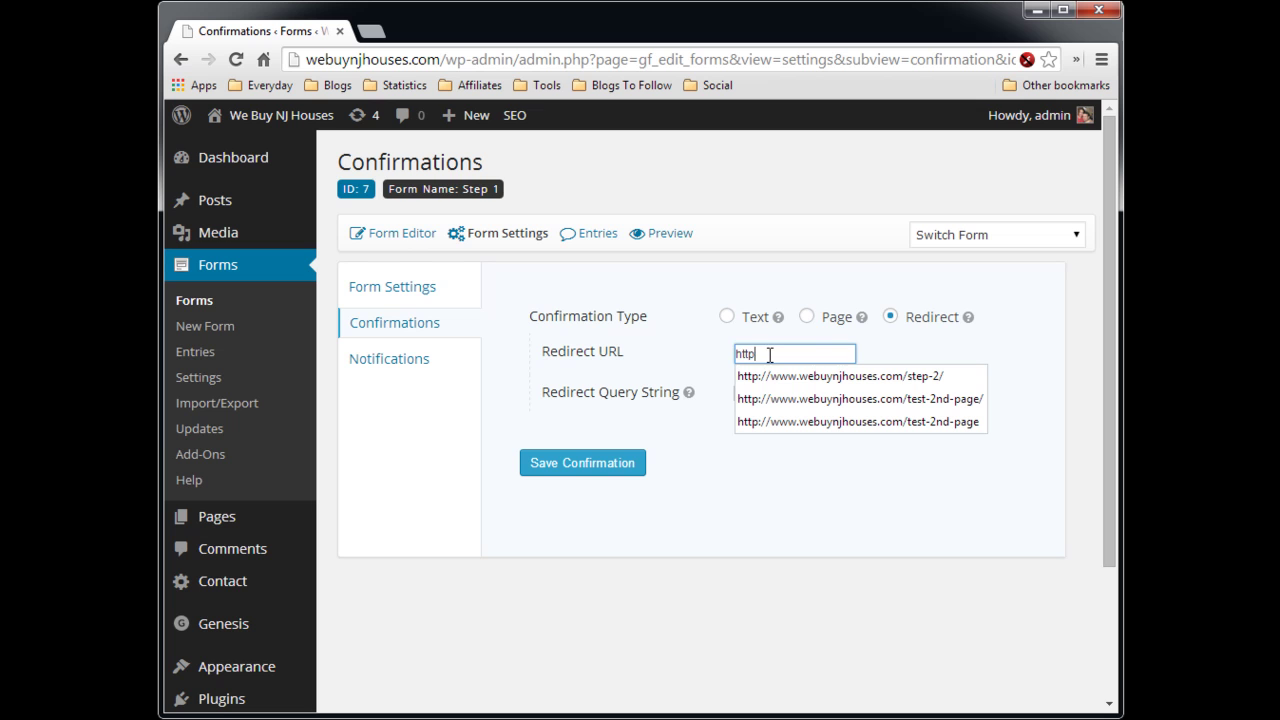
pyautogui.write('://we')
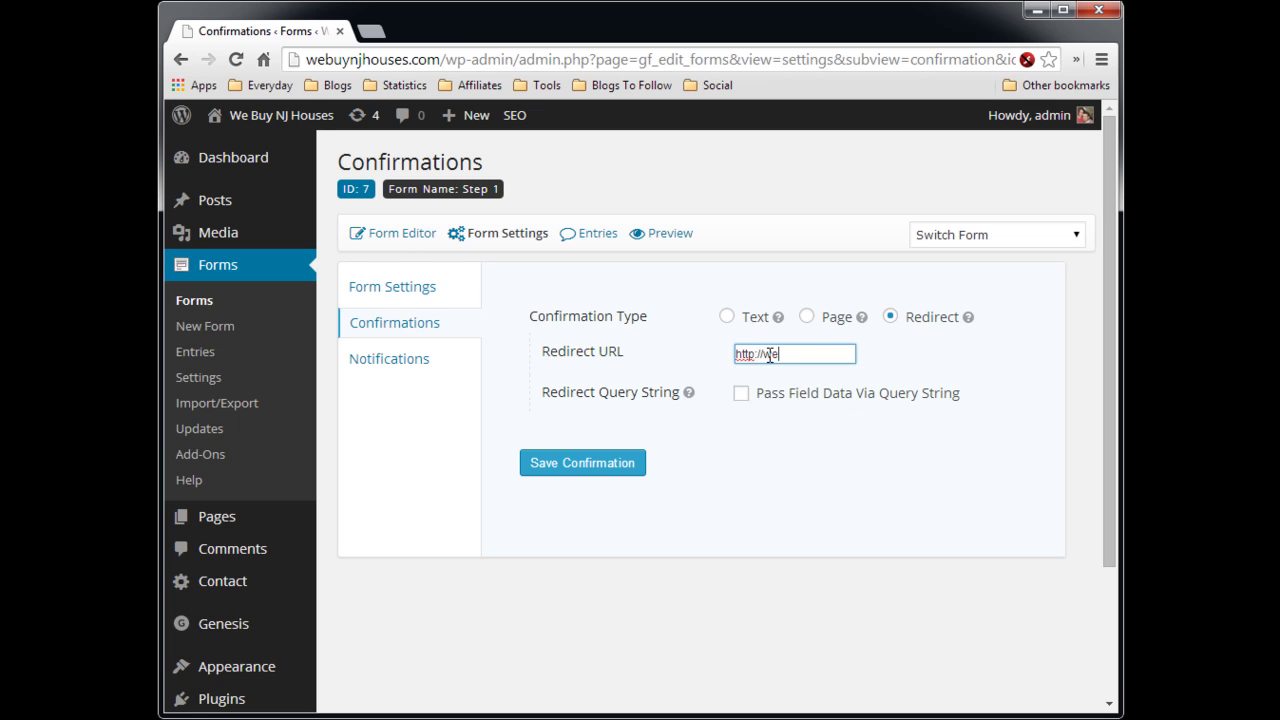
pyautogui.write('buynjhouses.com')
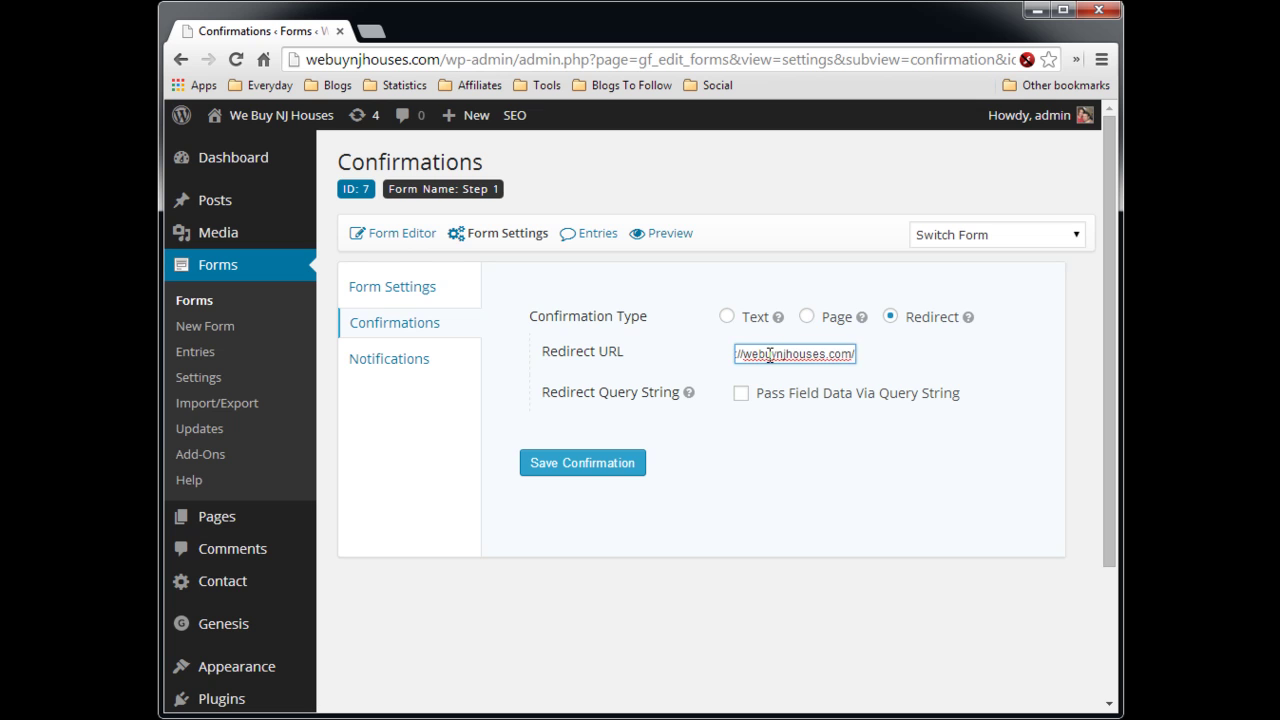
pyautogui.write('/step')
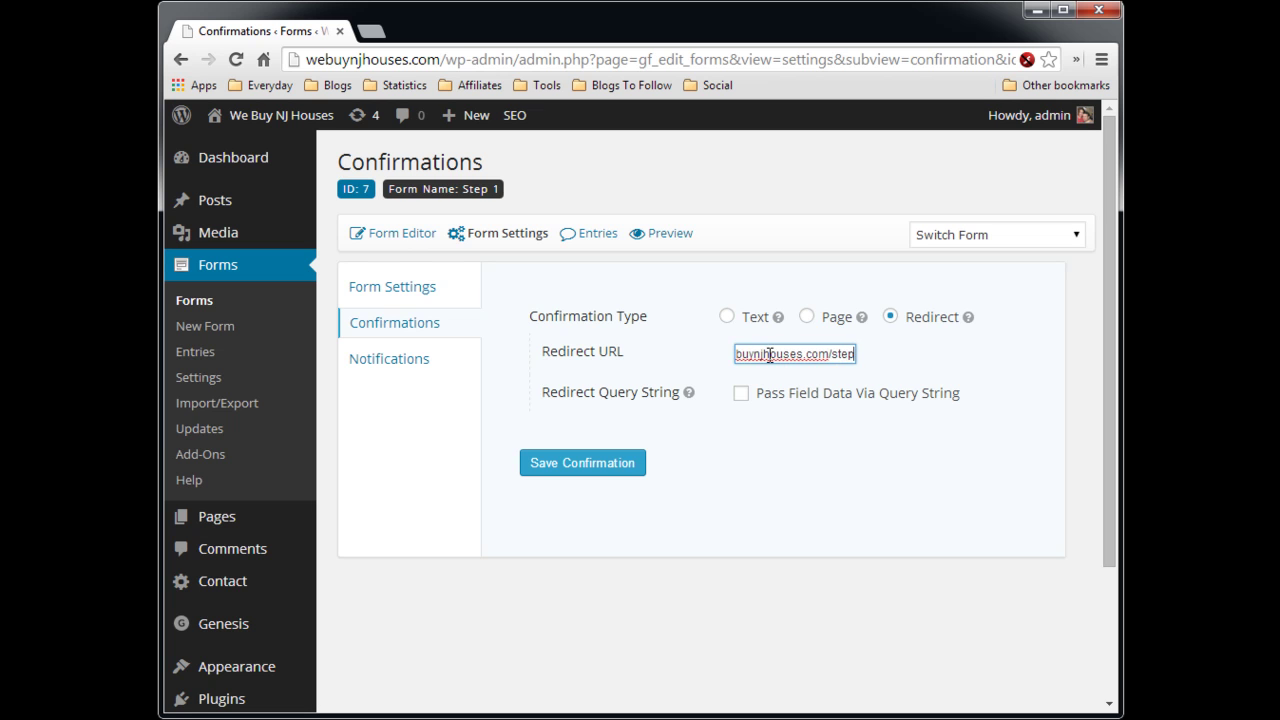
pyautogui.write('-2')
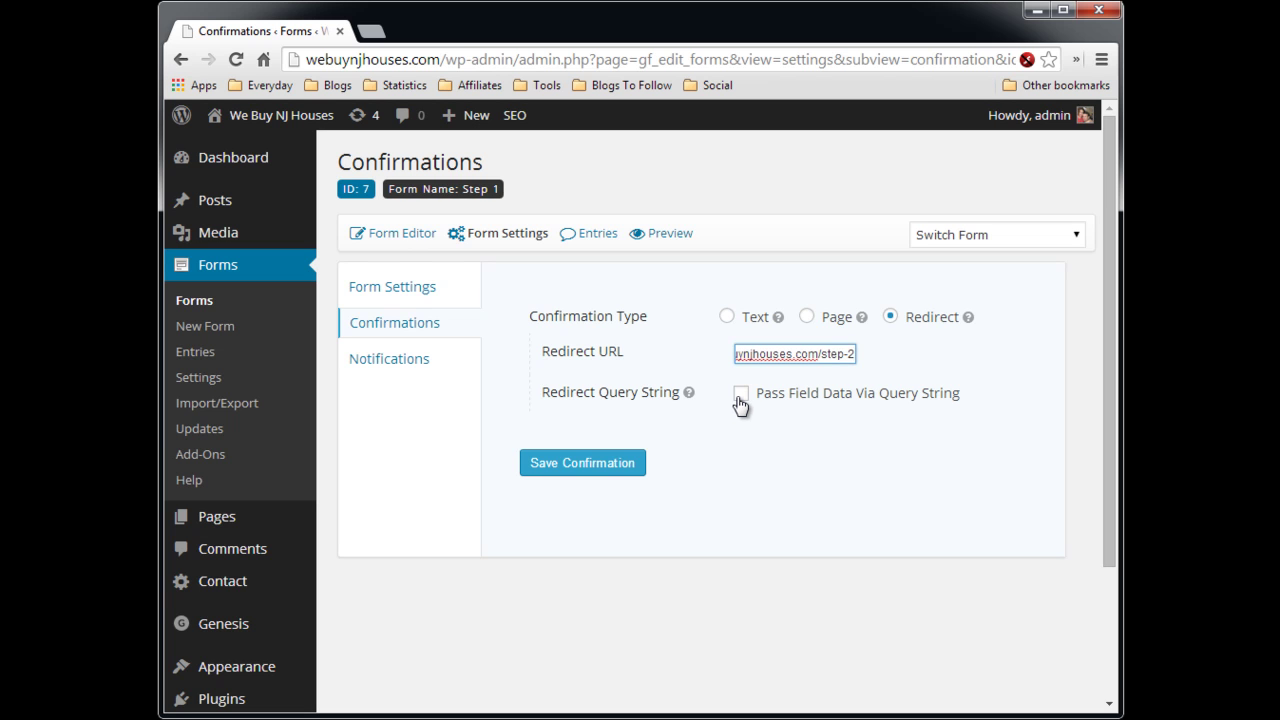
# - Enable passing field data via query string, starting with fullname={Name:1}
pyautogui.click(740, 400)
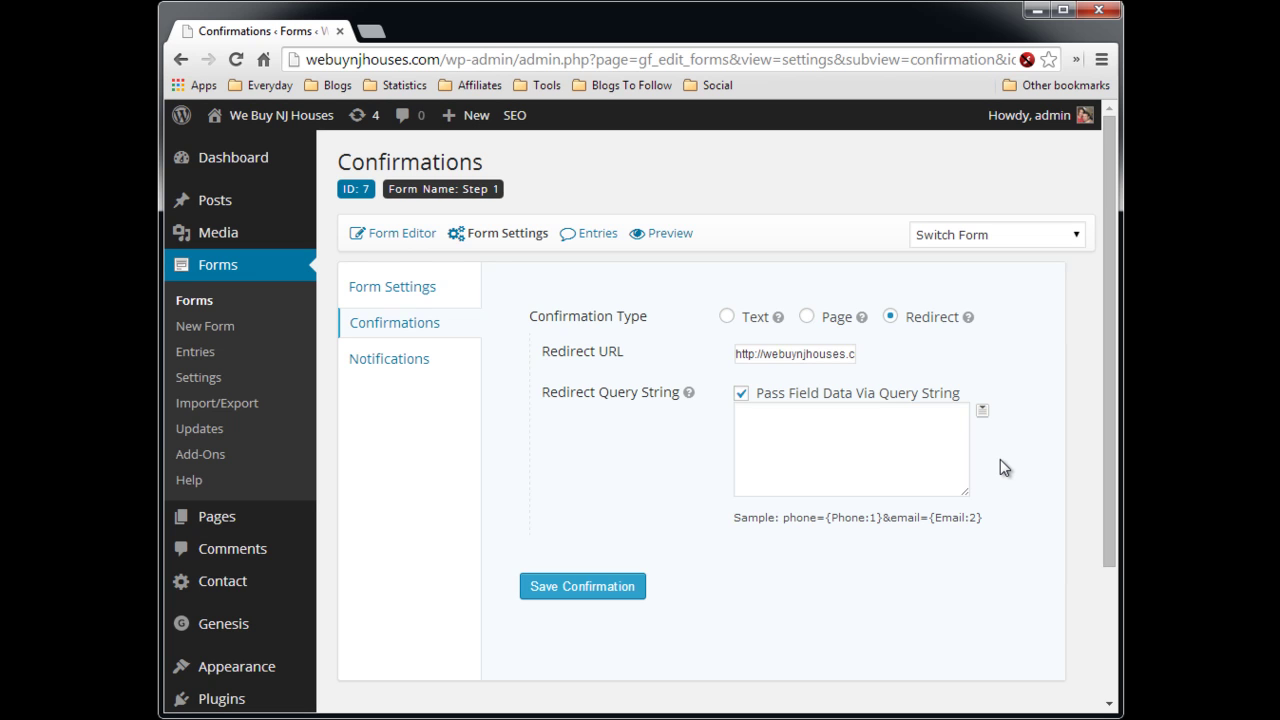
pyautogui.click(938, 419)
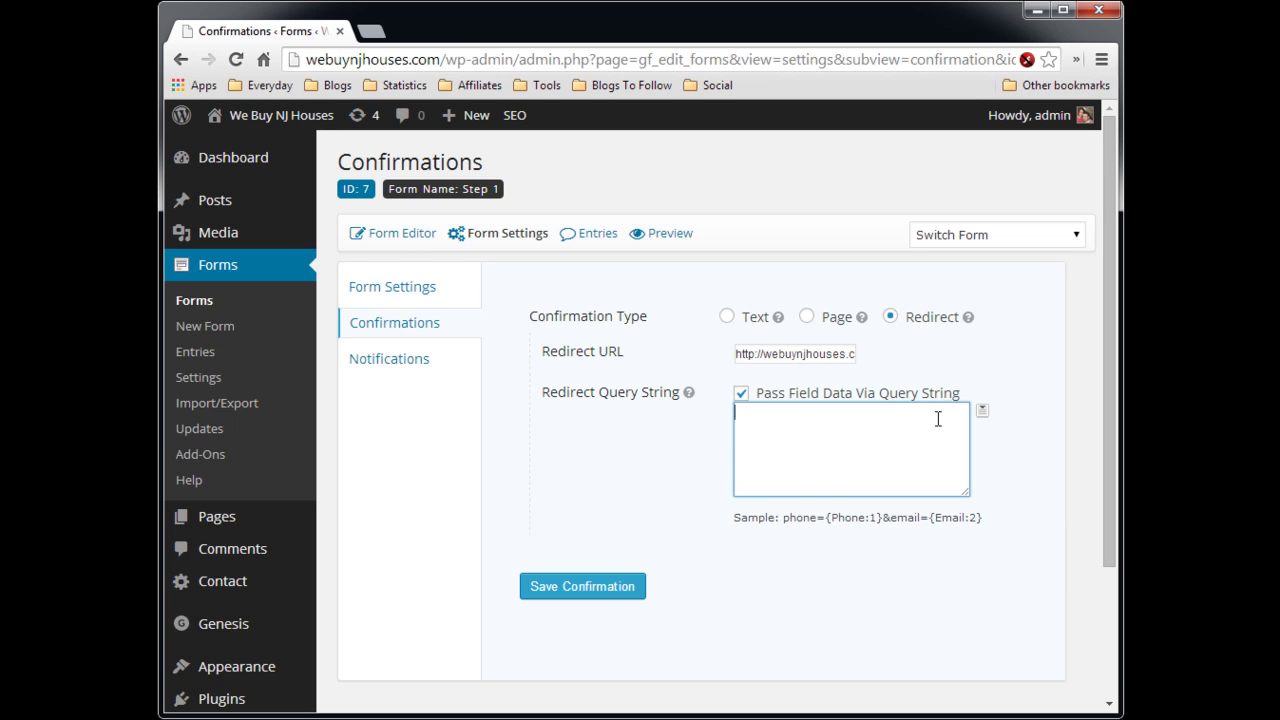
pyautogui.write('fullname')
pyautogui.write('=')
pyautogui.click(983, 414)
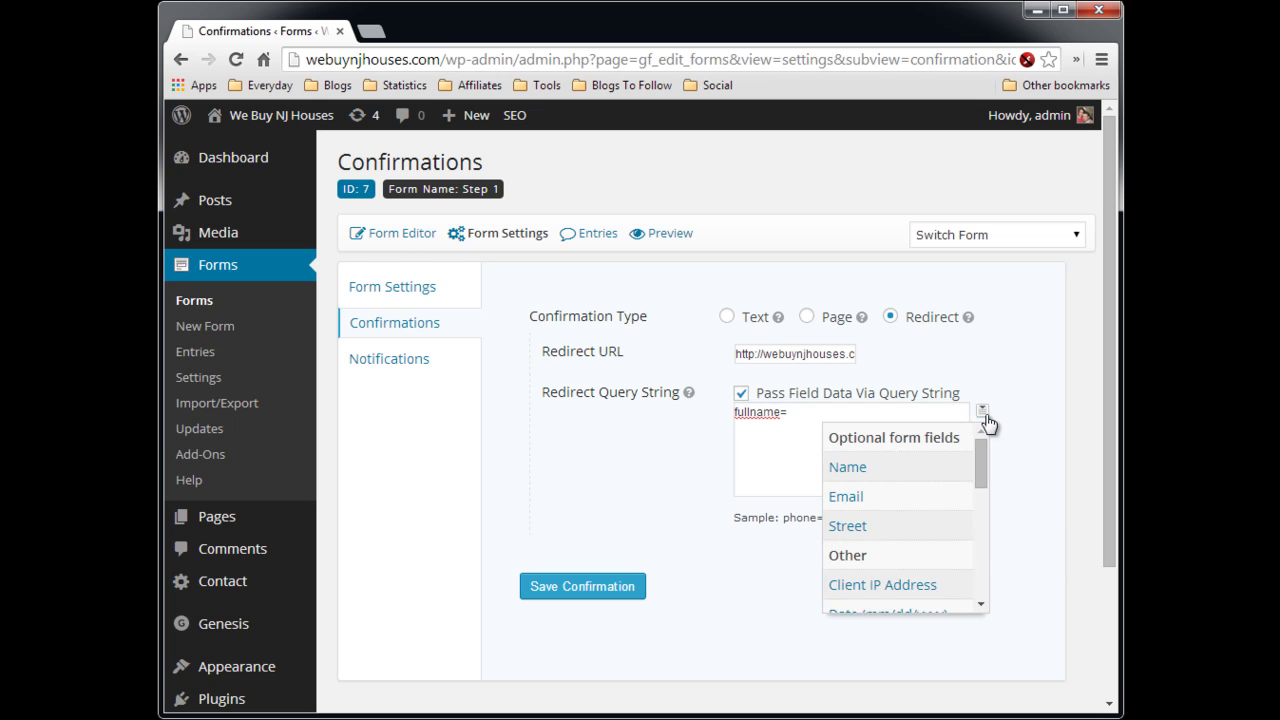
pyautogui.click(873, 467)
# - Append &email={Email:2}&street={Street:3} to the query string and save the confirmation
pyautogui.click(885, 412)
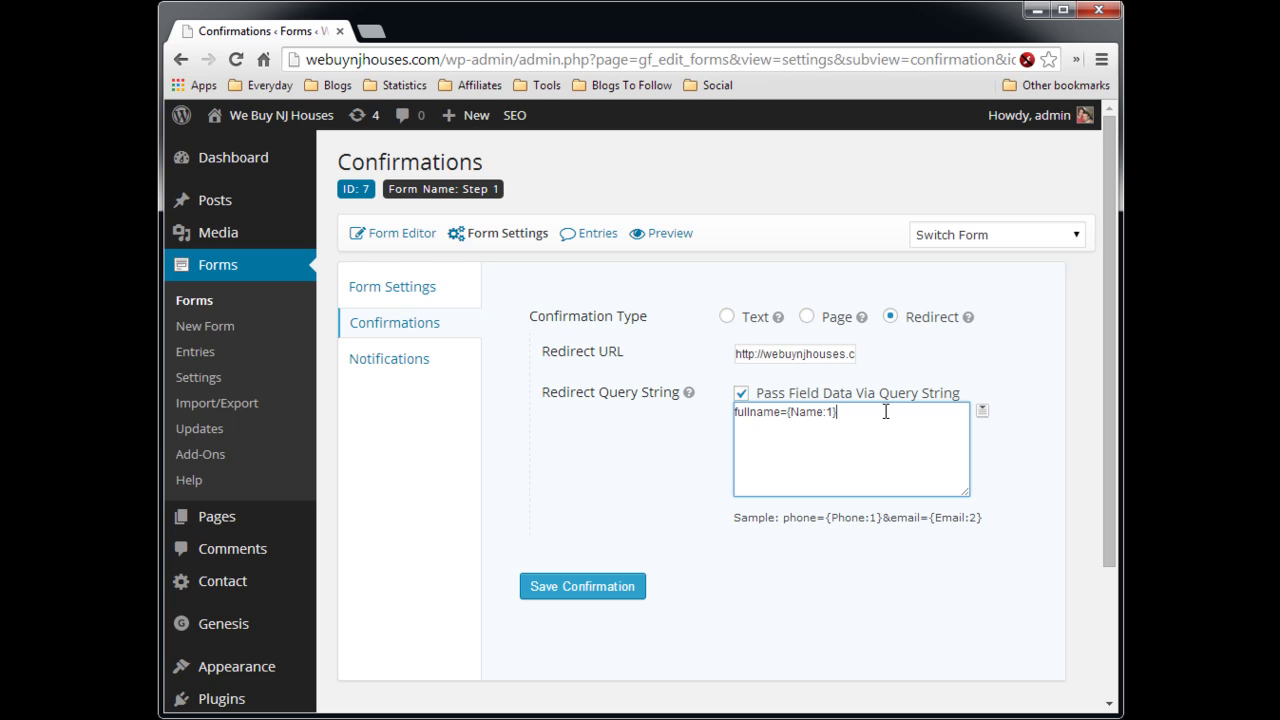
pyautogui.write('&')
pyautogui.write('email=')
pyautogui.click(982, 412)
pyautogui.click(889, 499)
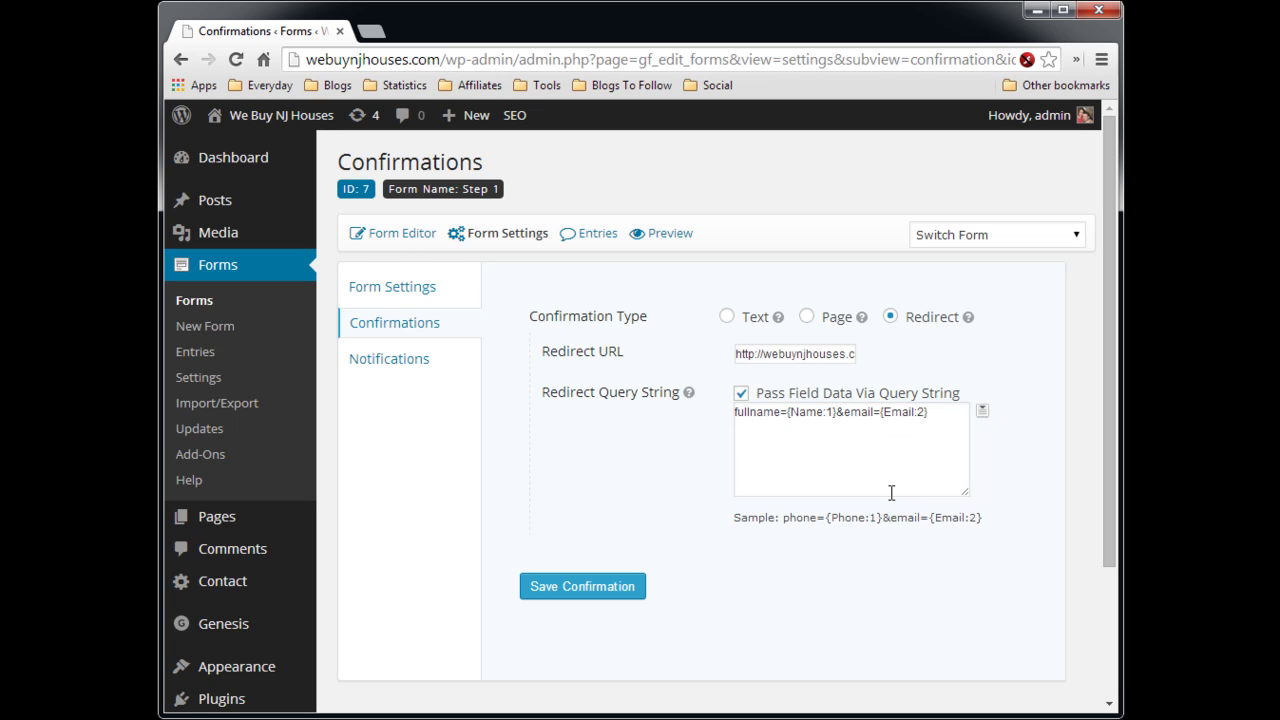
pyautogui.click(949, 407)
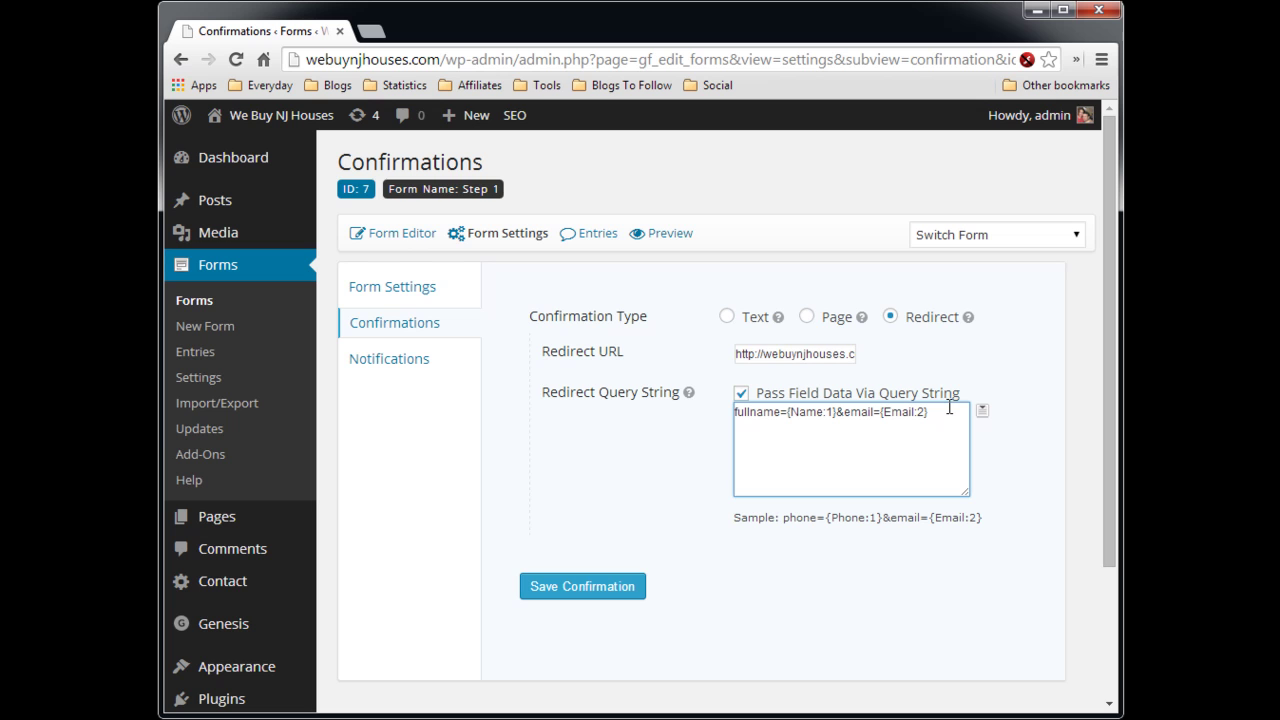
pyautogui.write('&street=')
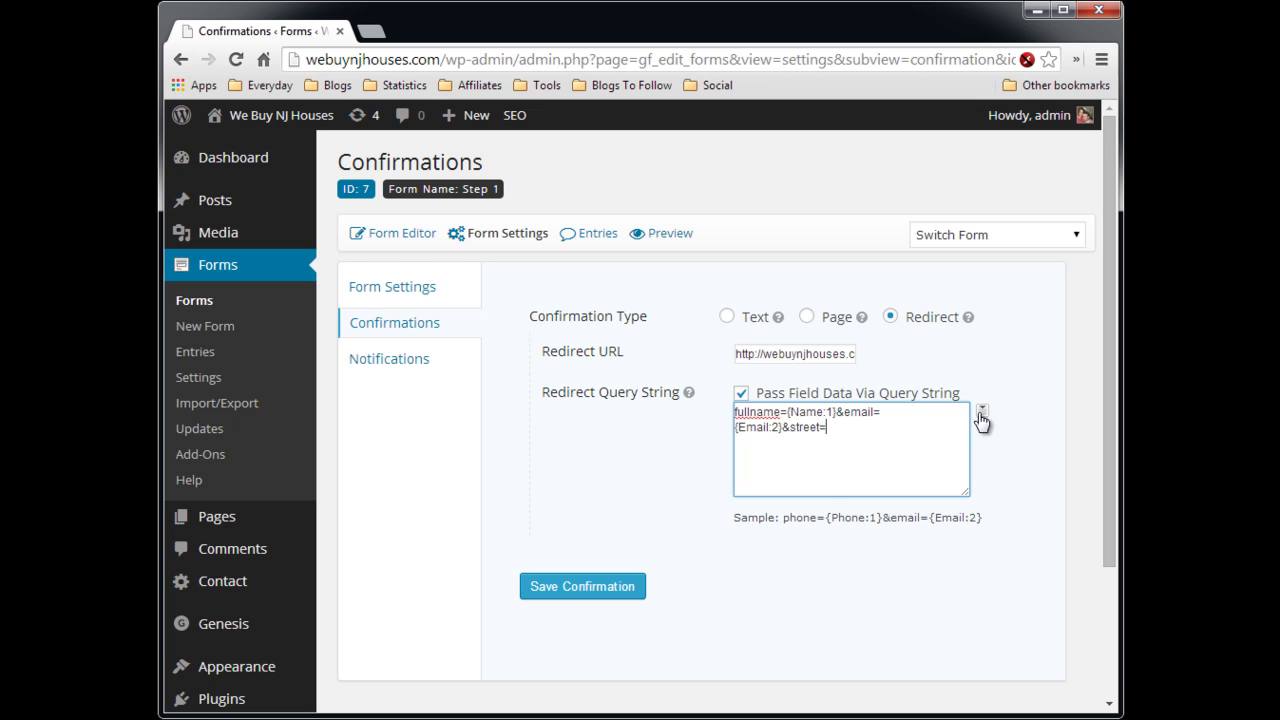
pyautogui.click(981, 411)
pyautogui.click(866, 524)
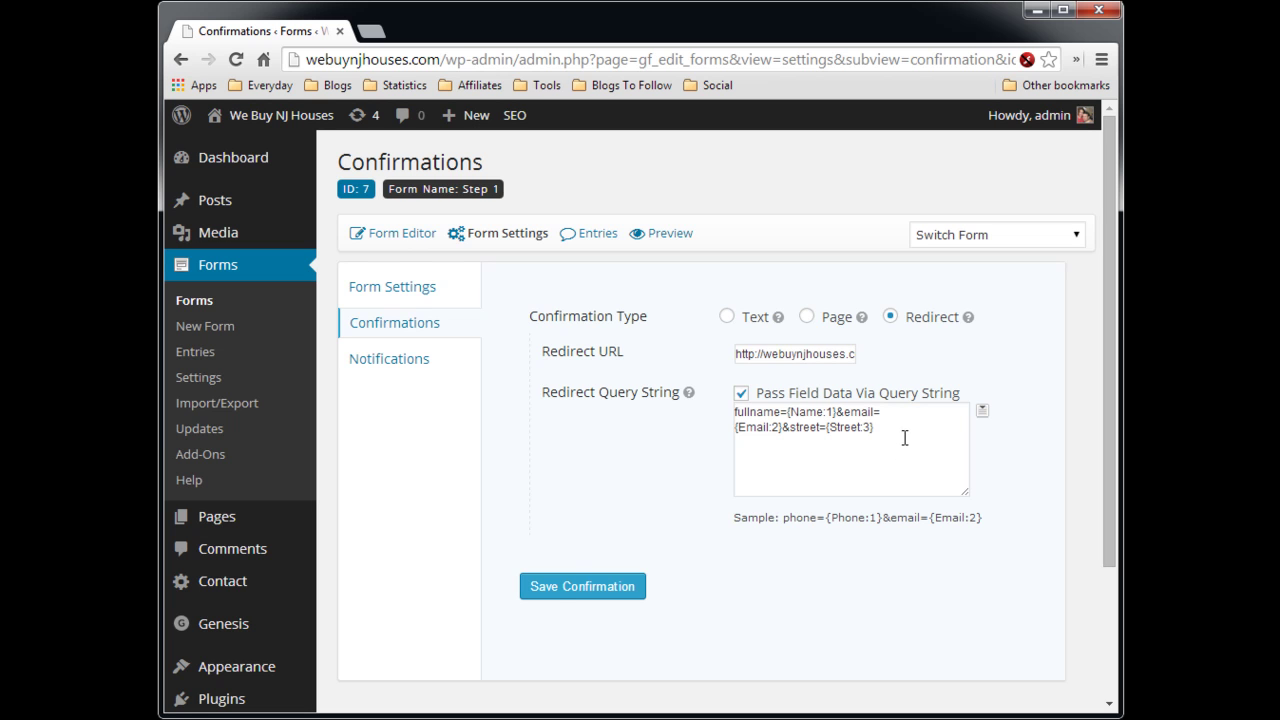
pyautogui.click(536, 587)
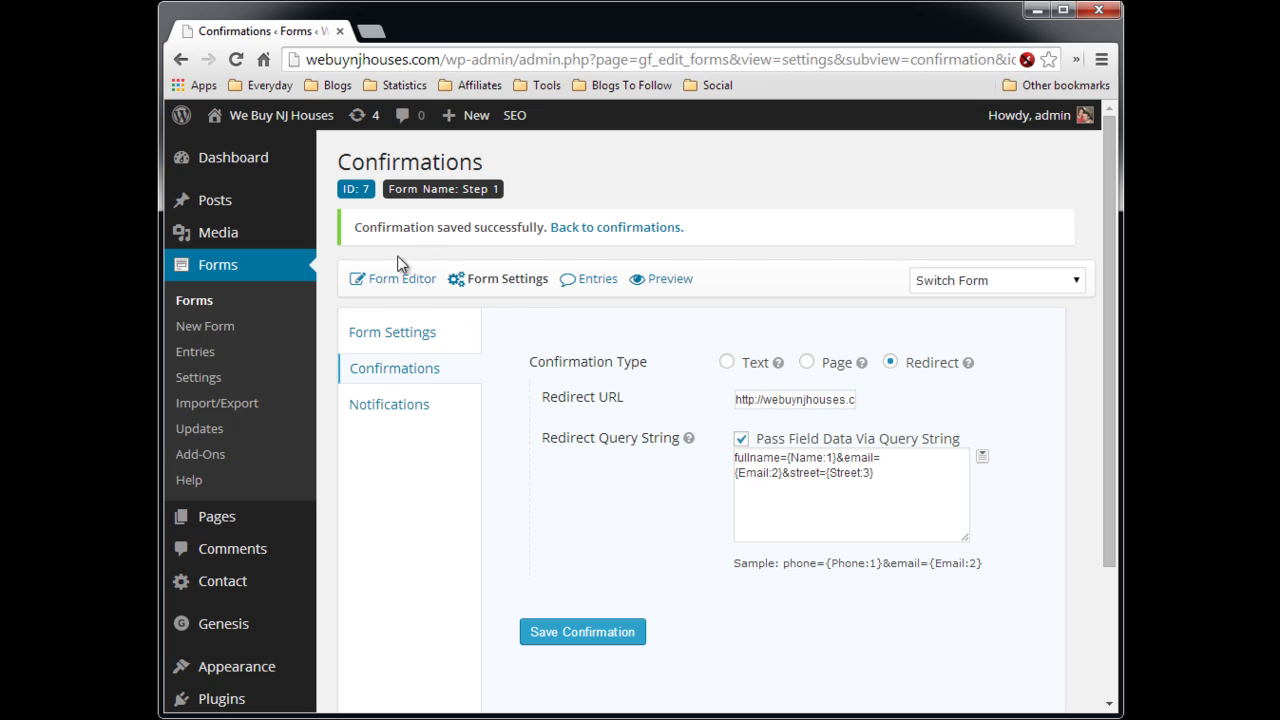
# - Create a second form titled 'Step 2' (ID 8)
pyautogui.click(218, 336)
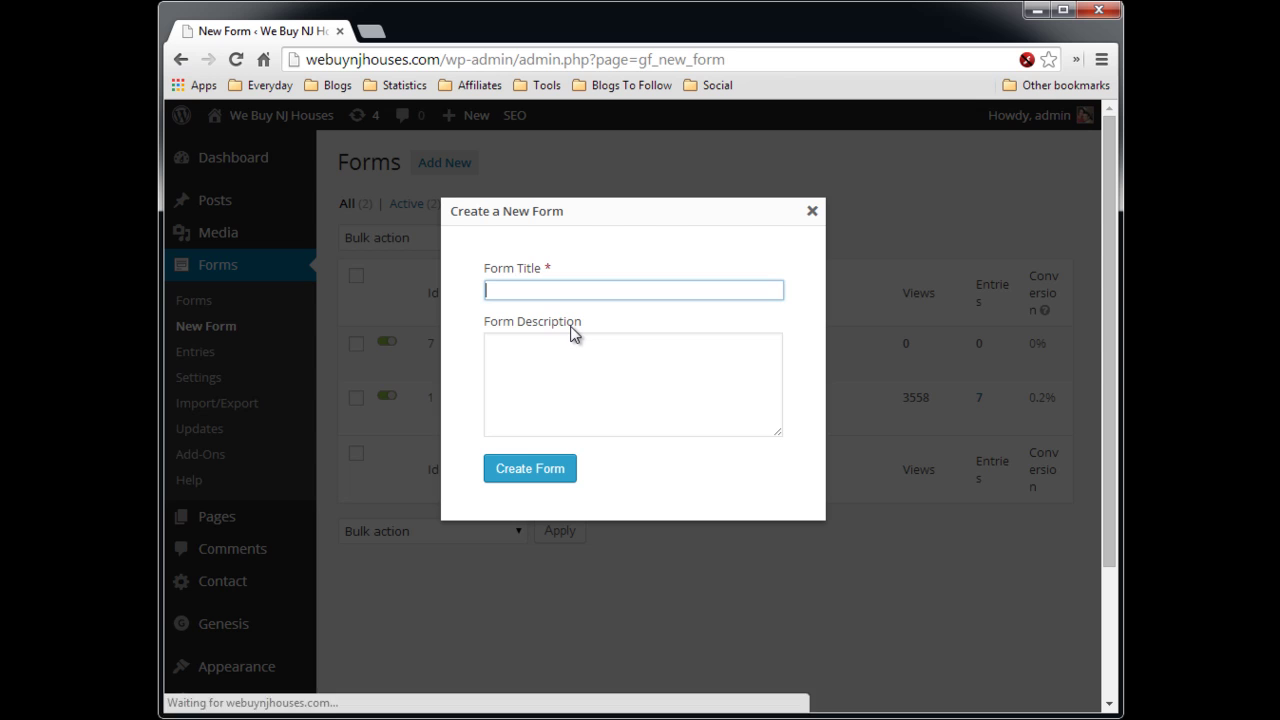
pyautogui.write('Step 2')
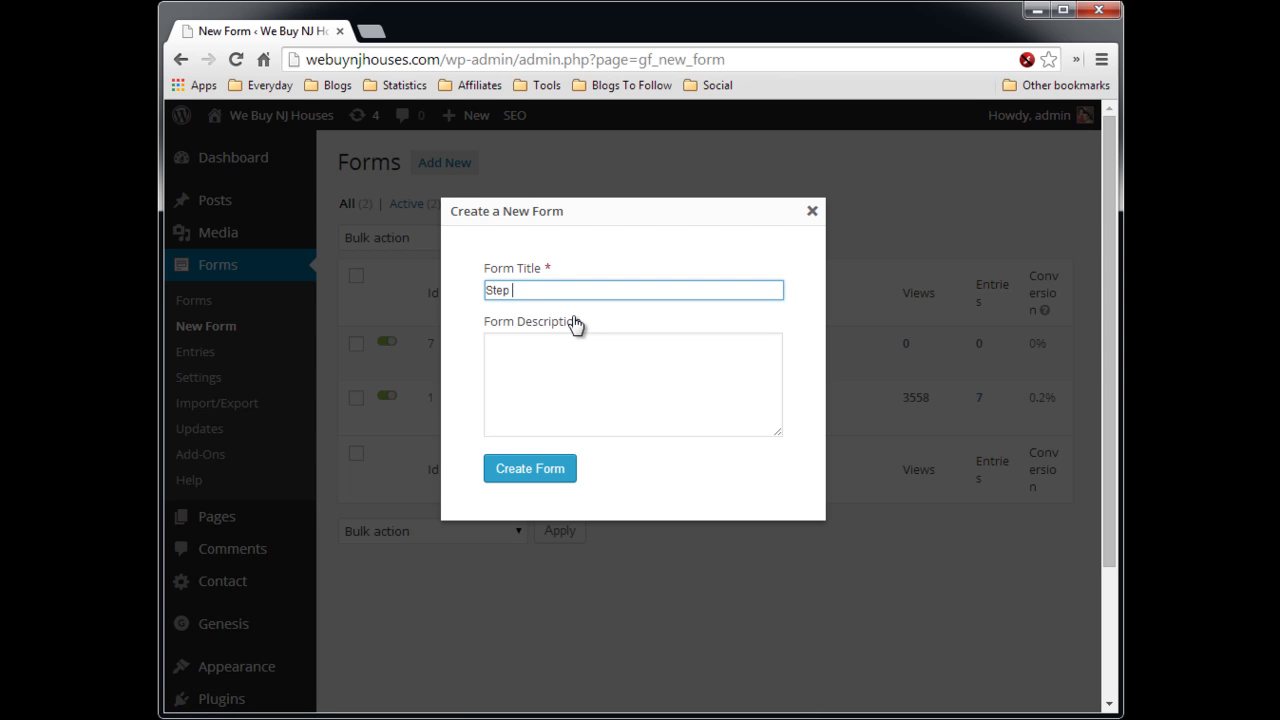
pyautogui.click(549, 470)
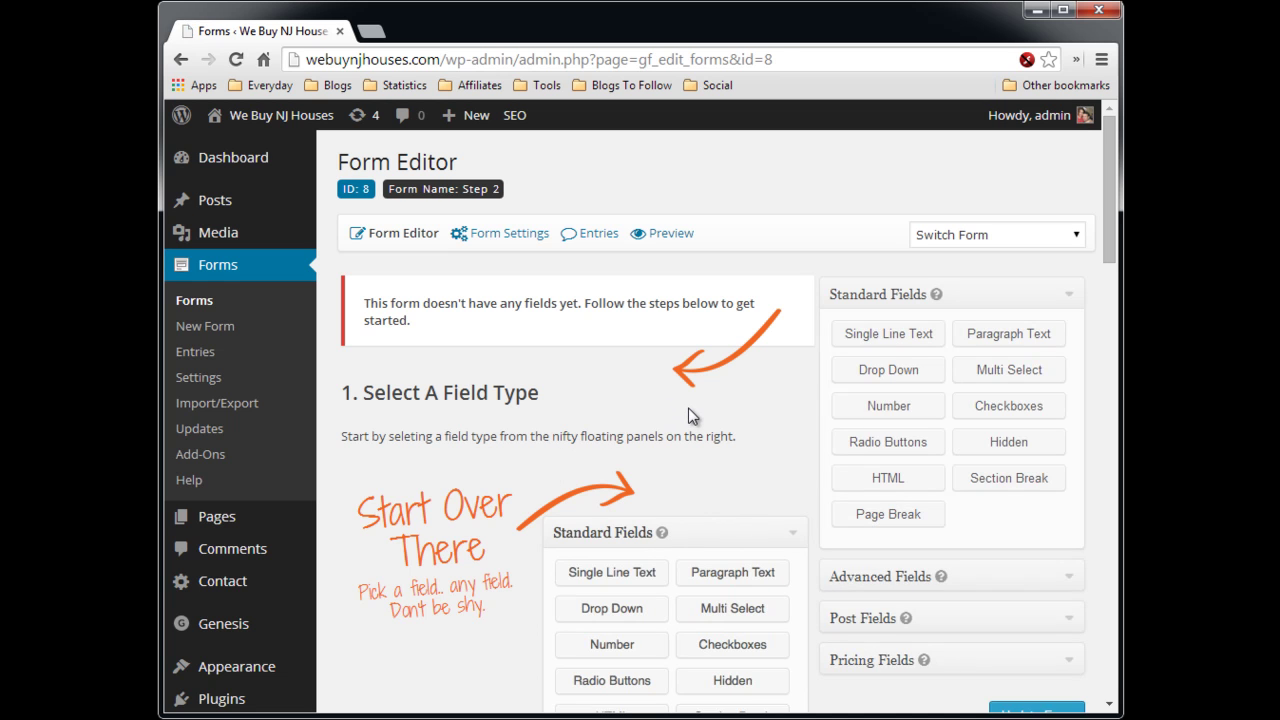
# - Add a Single Line Text field labelled 'Name' to the Step 2 form
pyautogui.click(882, 336)
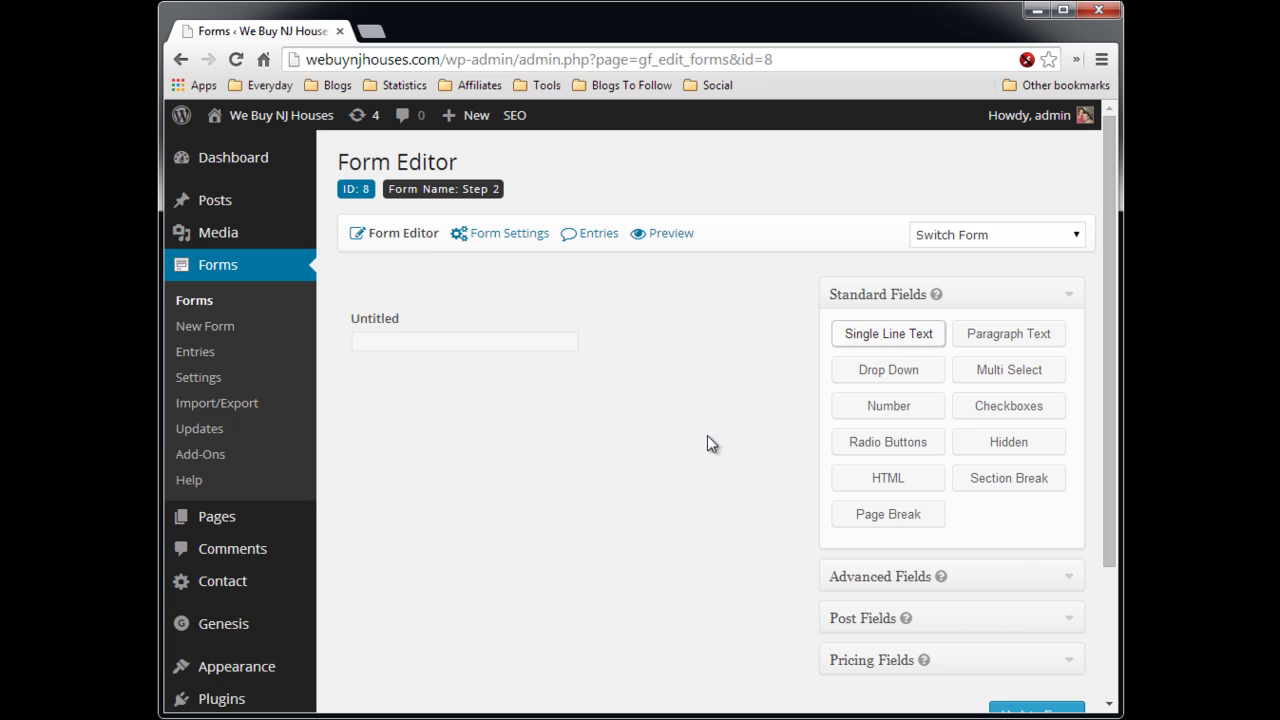
pyautogui.click(752, 289)
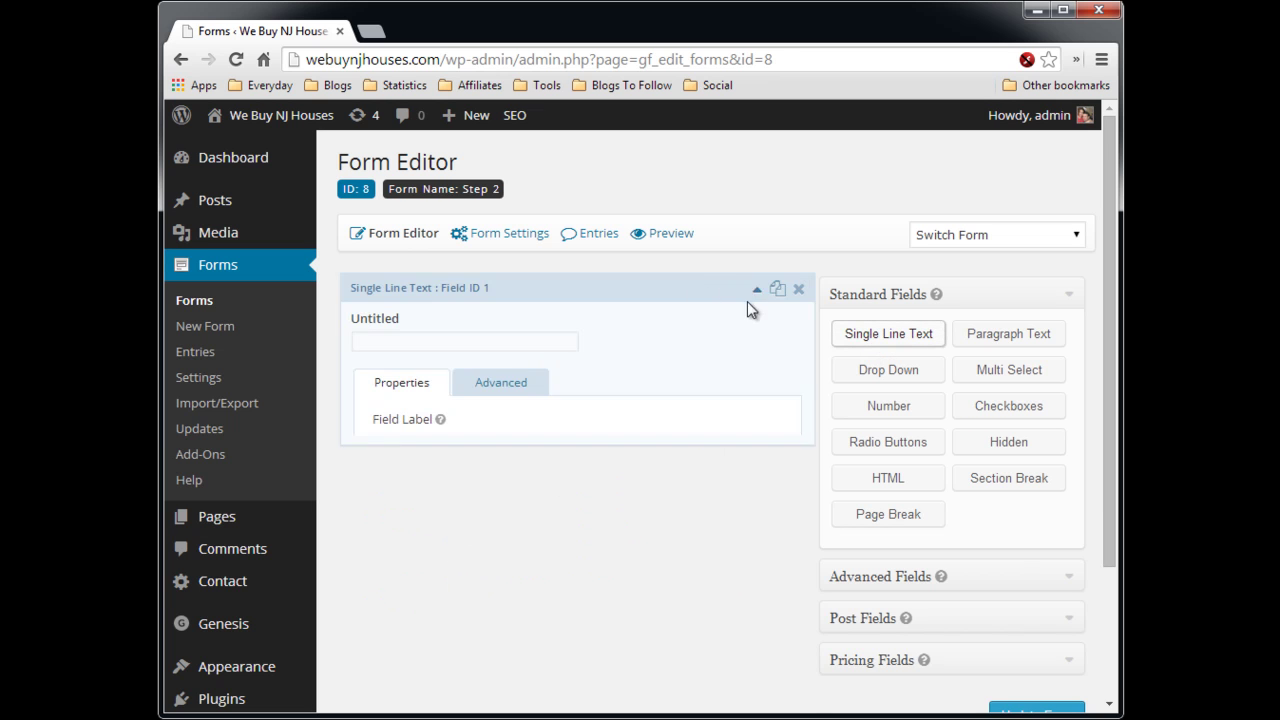
pyautogui.click(450, 453)
pyautogui.doubleClick(450, 453)
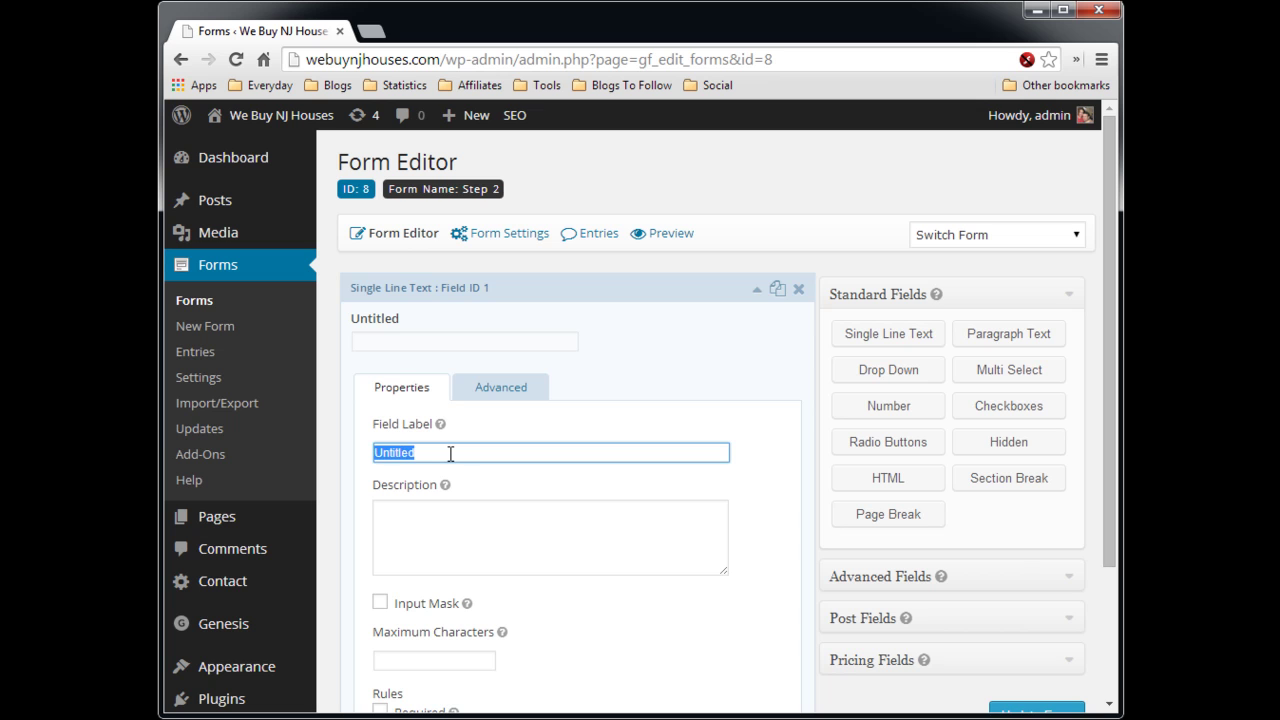
pyautogui.write('Name')
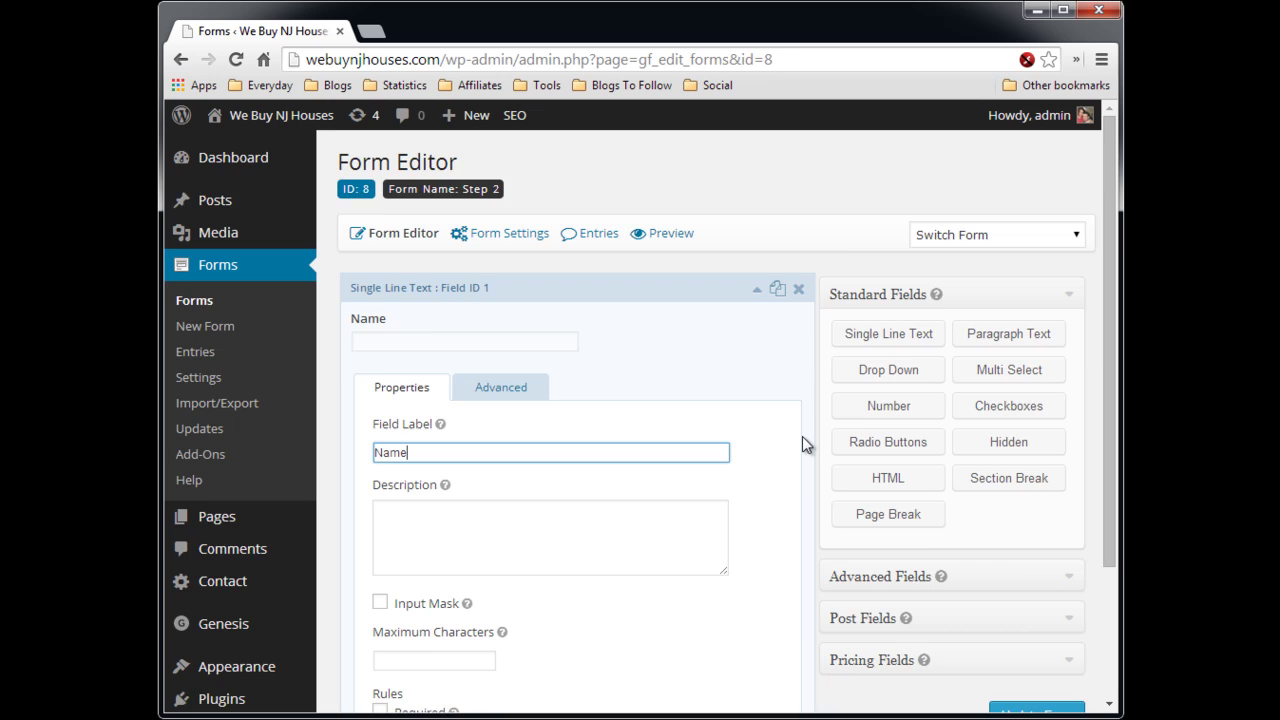
# - Let the Name field populate dynamically from the parameter 'fullname'
pyautogui.scroll(-1, 802, 436)
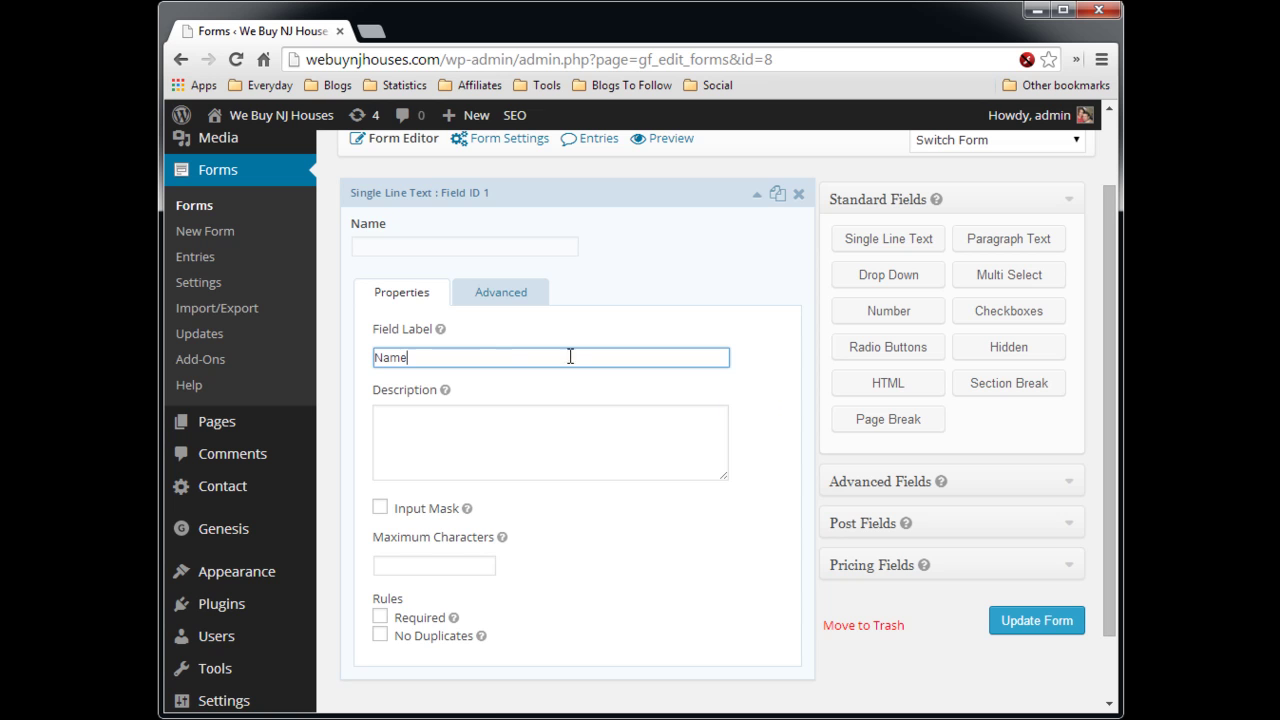
pyautogui.click(500, 303)
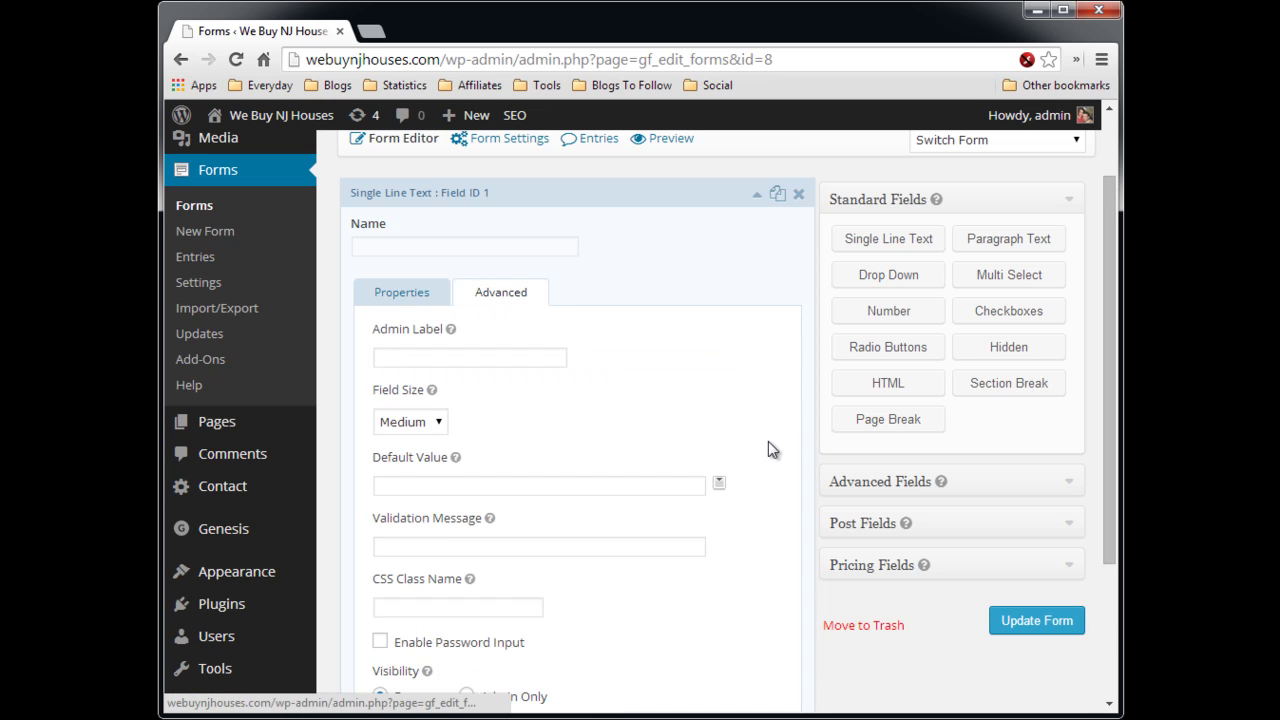
pyautogui.scroll(-2, 766, 447)
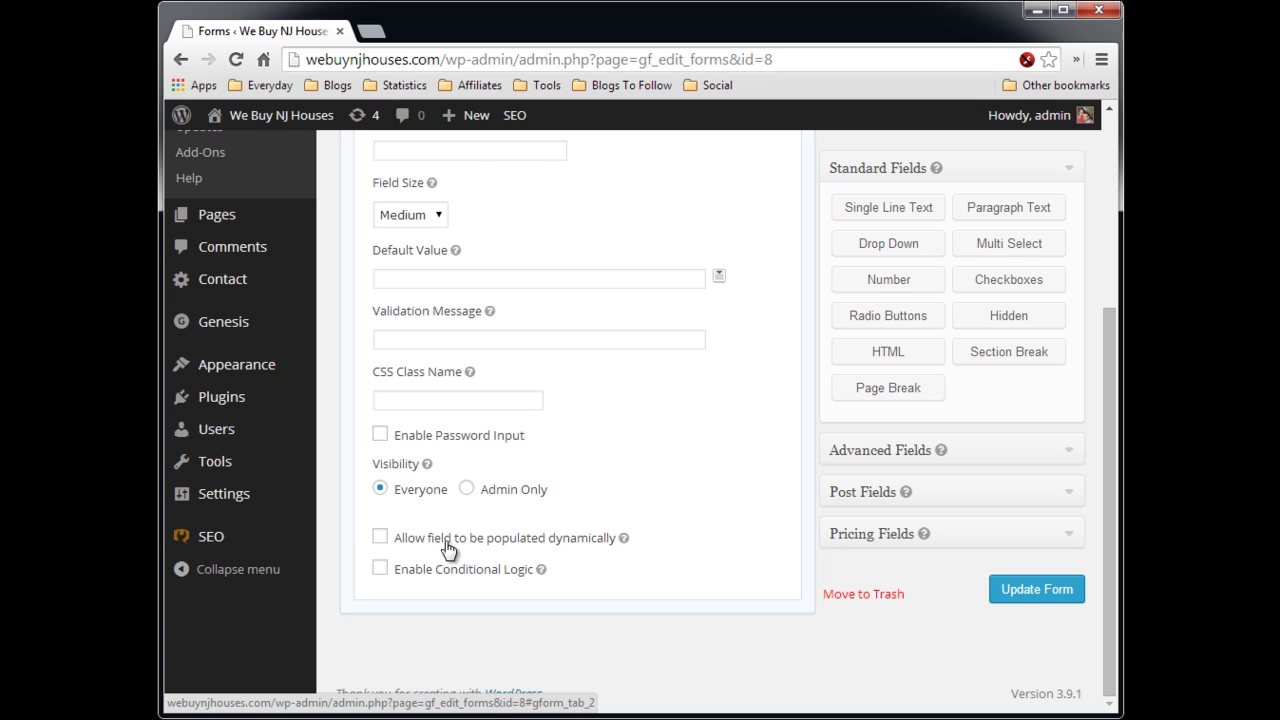
pyautogui.click(380, 539)
pyautogui.scroll(-1, 640, 500)
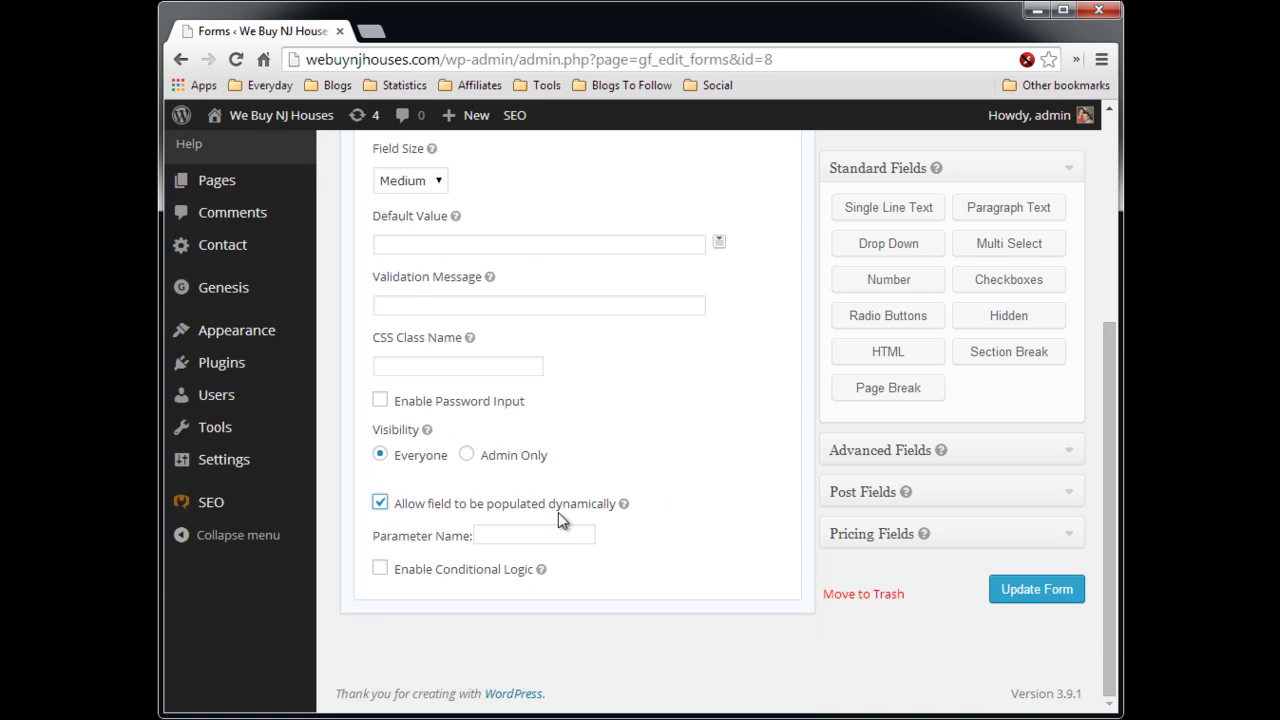
pyautogui.click(541, 532)
pyautogui.write('fullname')
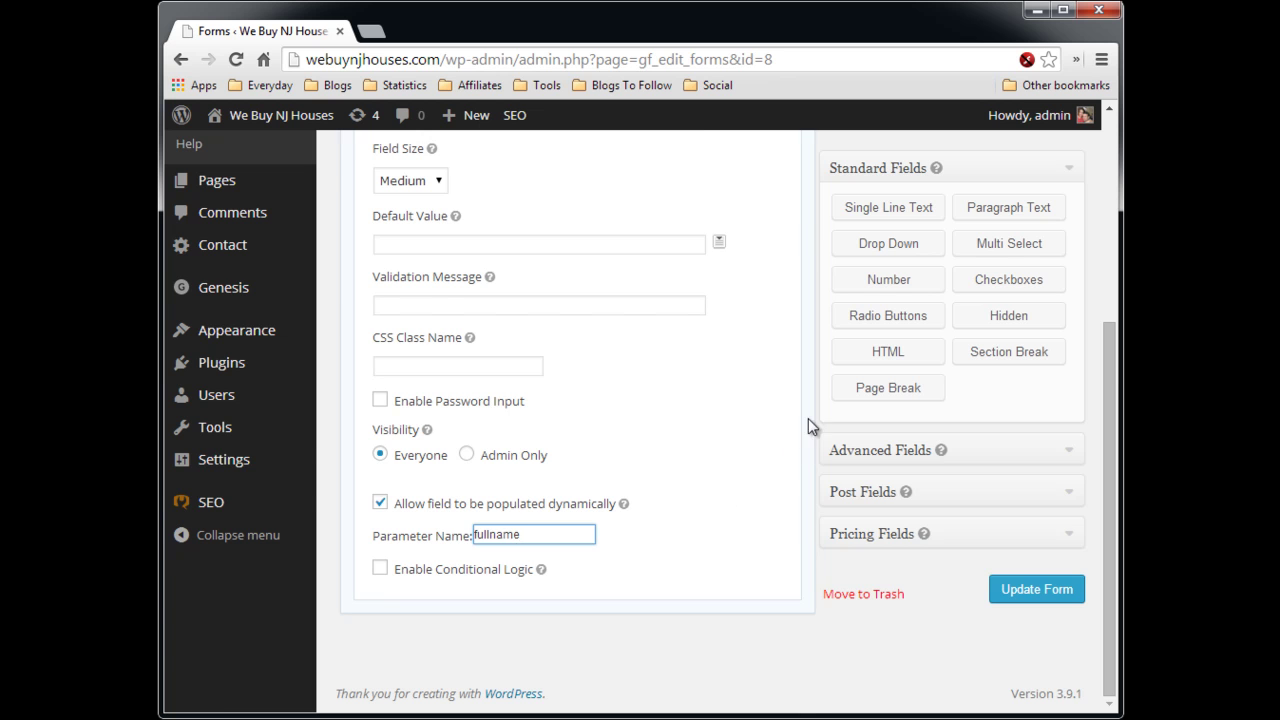
pyautogui.scroll(4, 809, 418)
pyautogui.click(757, 292)
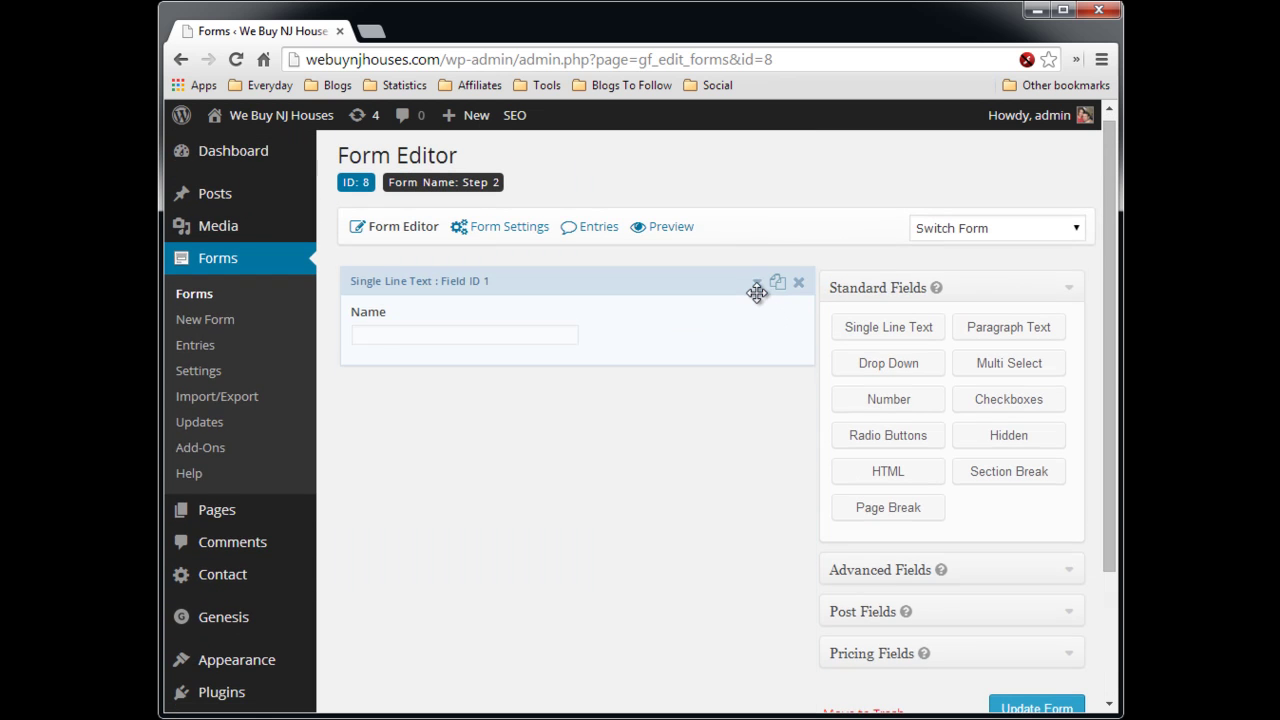
# - Add a Single Line Text field labelled 'Email'
pyautogui.click(903, 334)
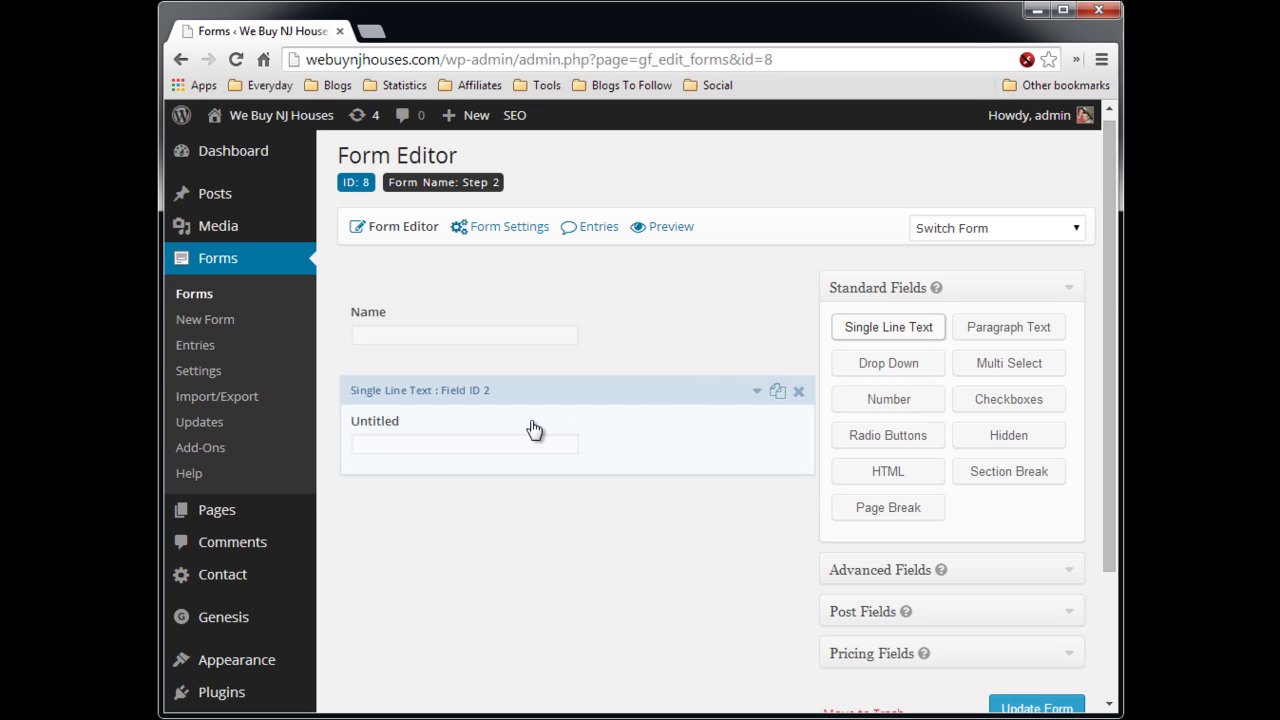
pyautogui.click(755, 393)
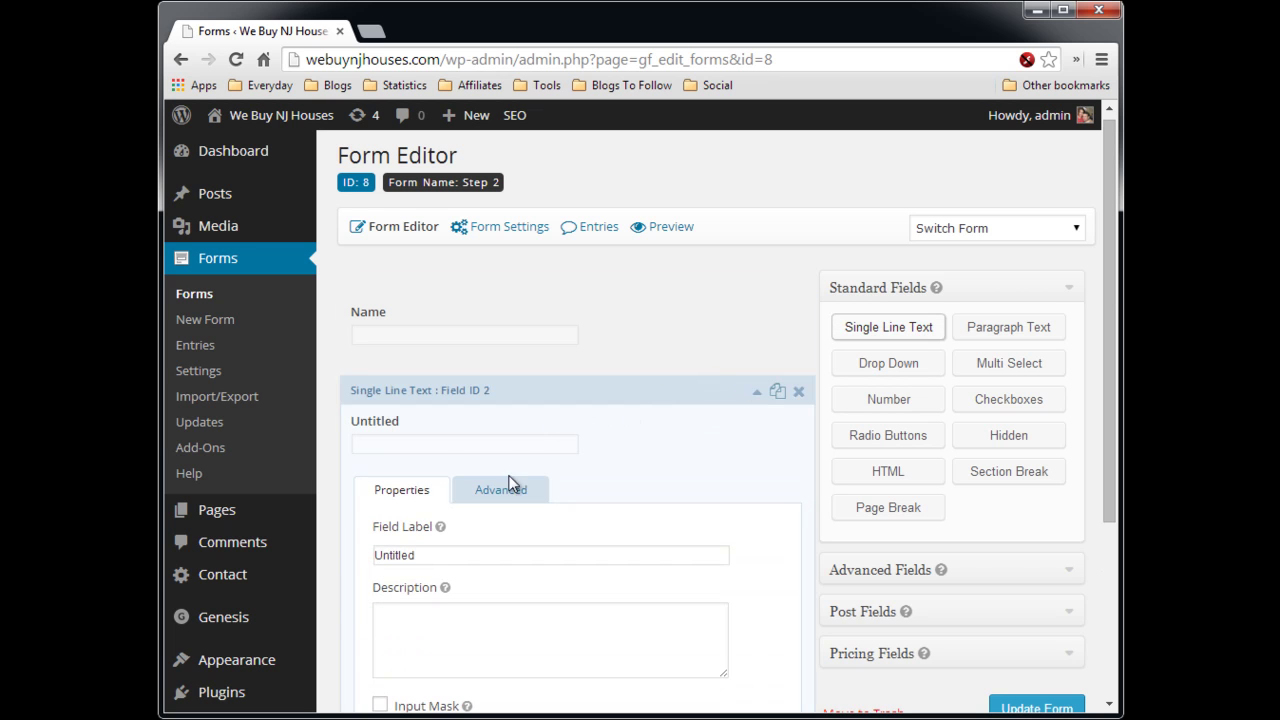
pyautogui.click(410, 555)
pyautogui.doubleClick(416, 554)
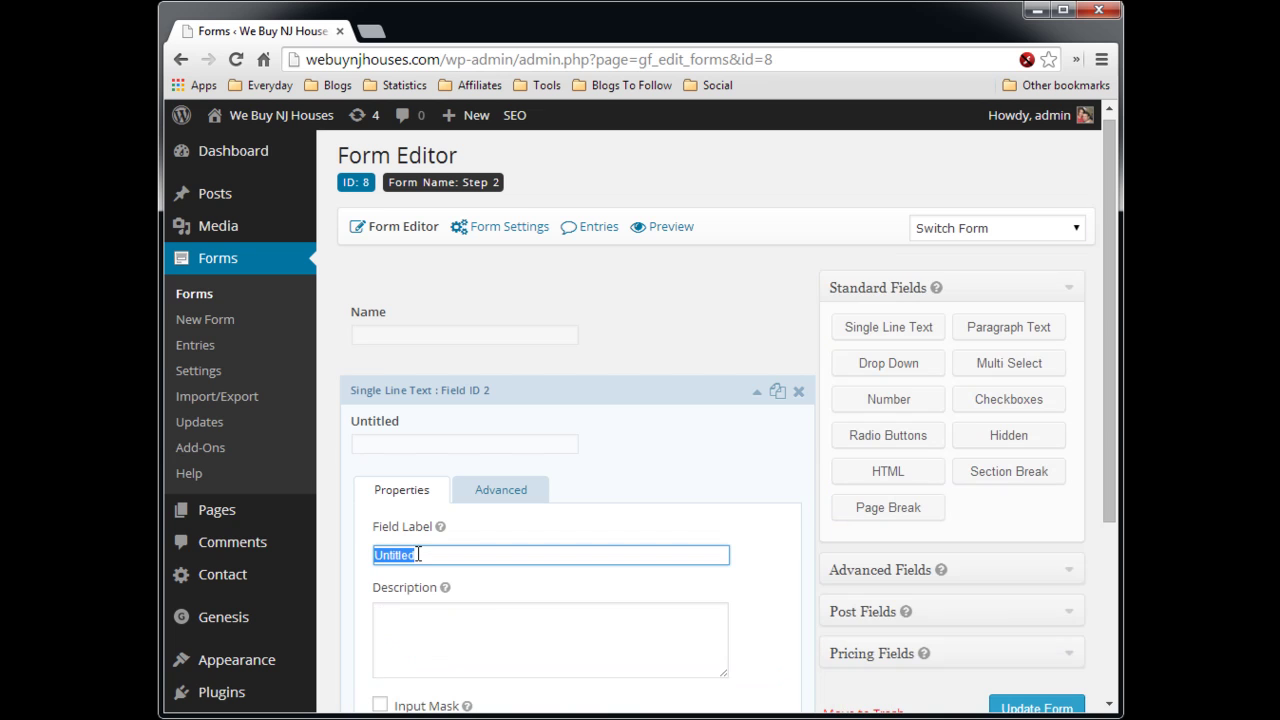
pyautogui.write('Email')
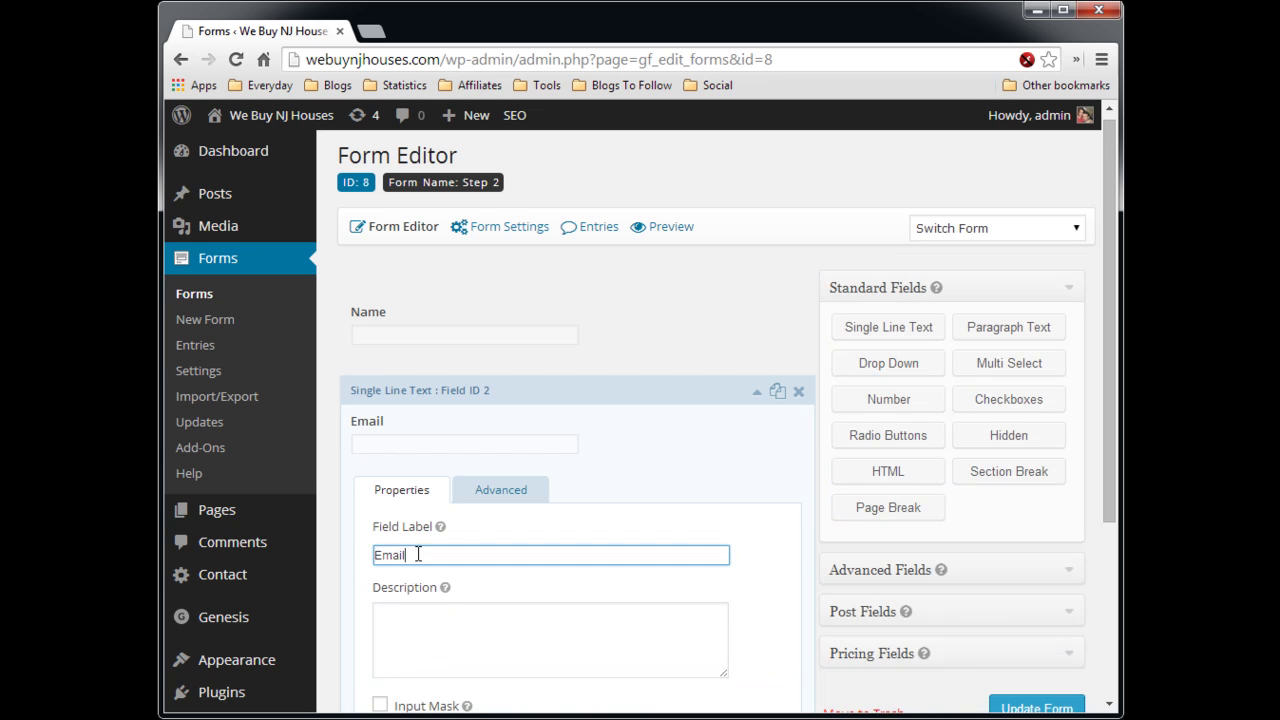
# - Let the Email field populate dynamically from the parameter 'email'
pyautogui.click(520, 494)
pyautogui.scroll(-4, 705, 476)
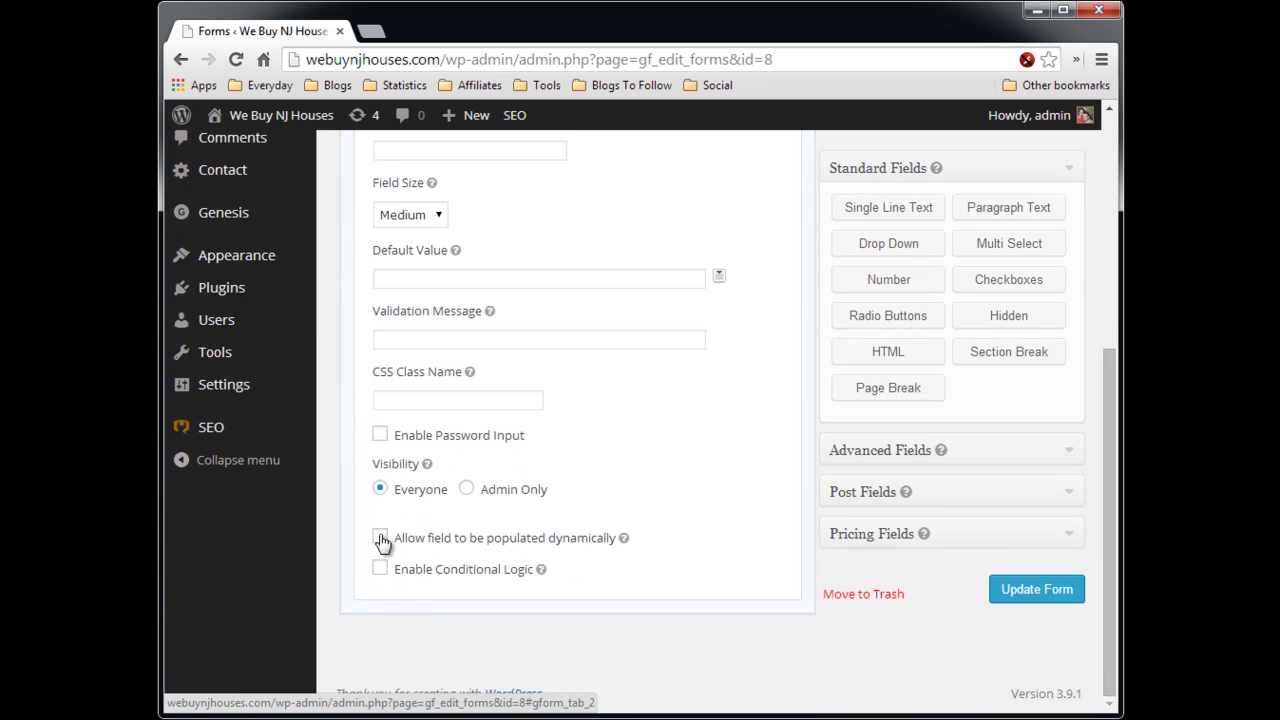
pyautogui.click(380, 537)
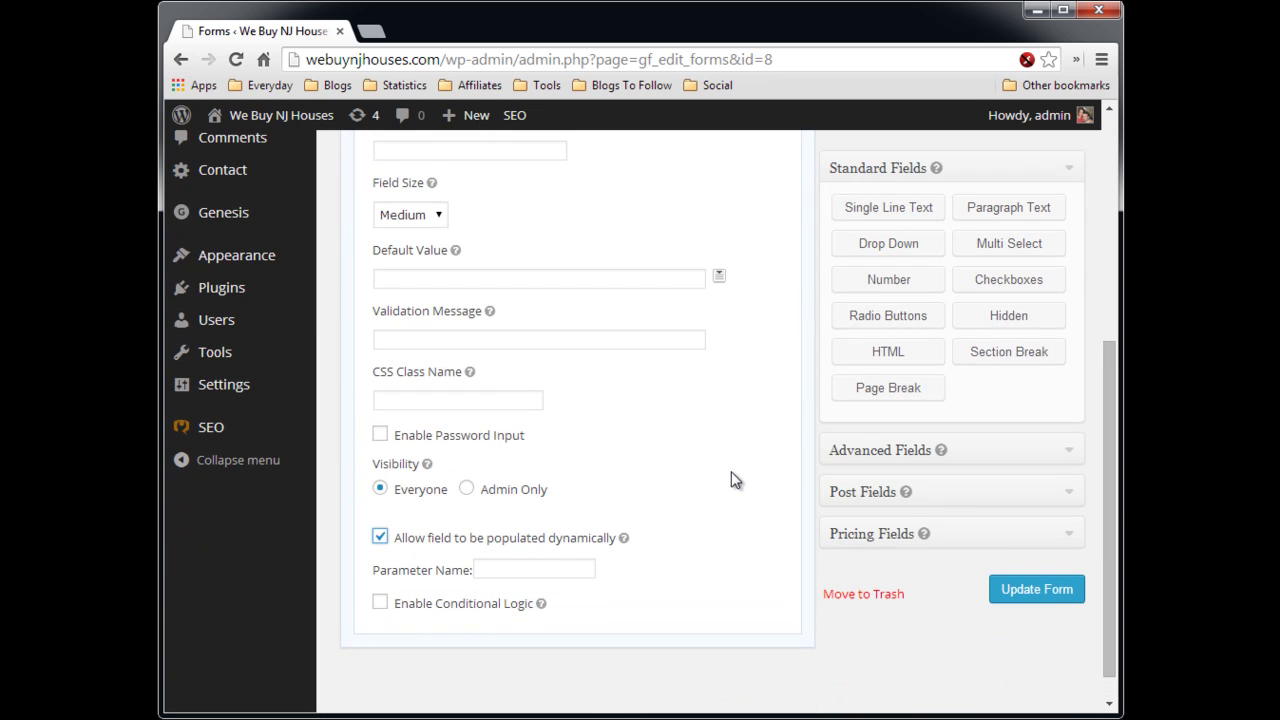
pyautogui.scroll(-1, 731, 480)
pyautogui.click(591, 529)
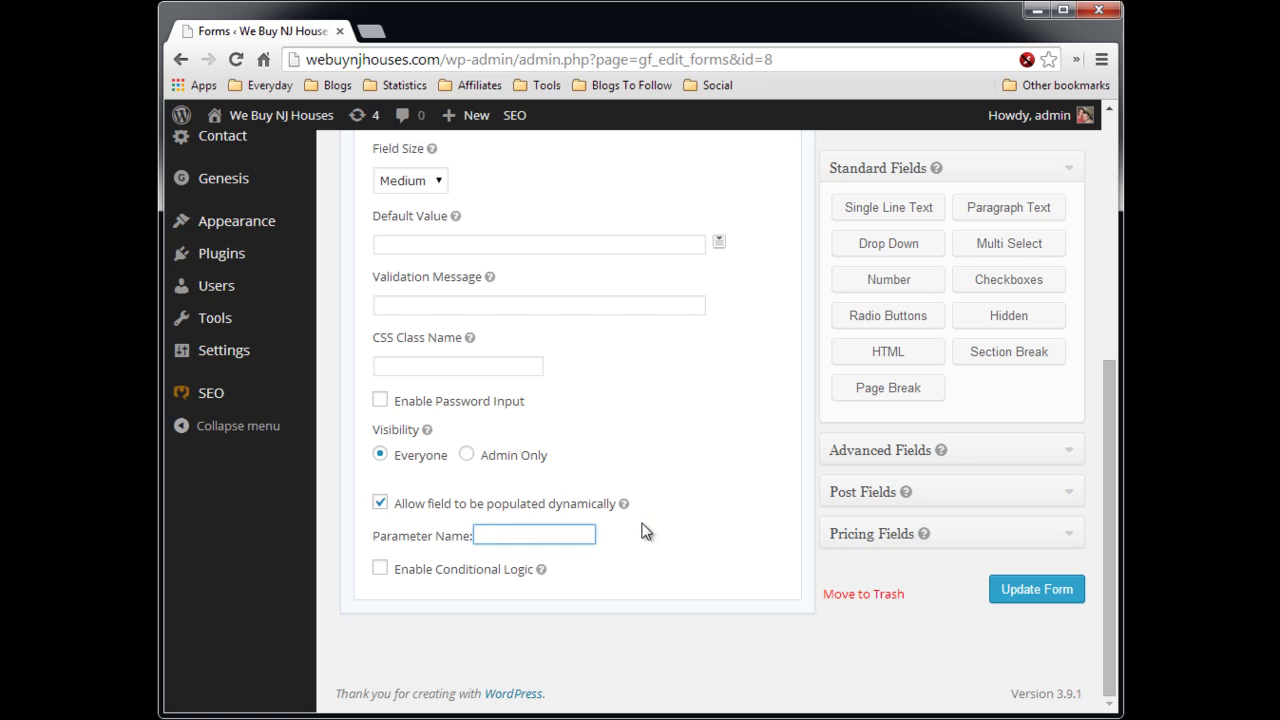
pyautogui.write('email')
pyautogui.scroll(3, 808, 395)
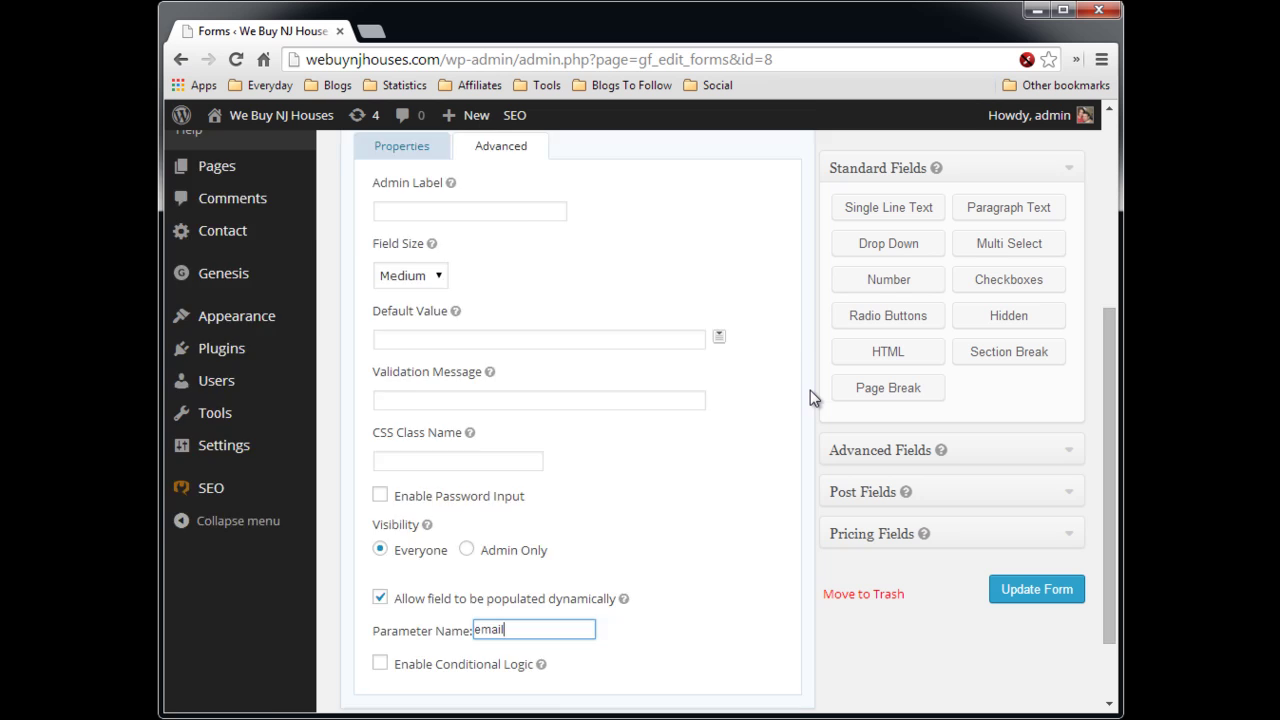
pyautogui.click(757, 238)
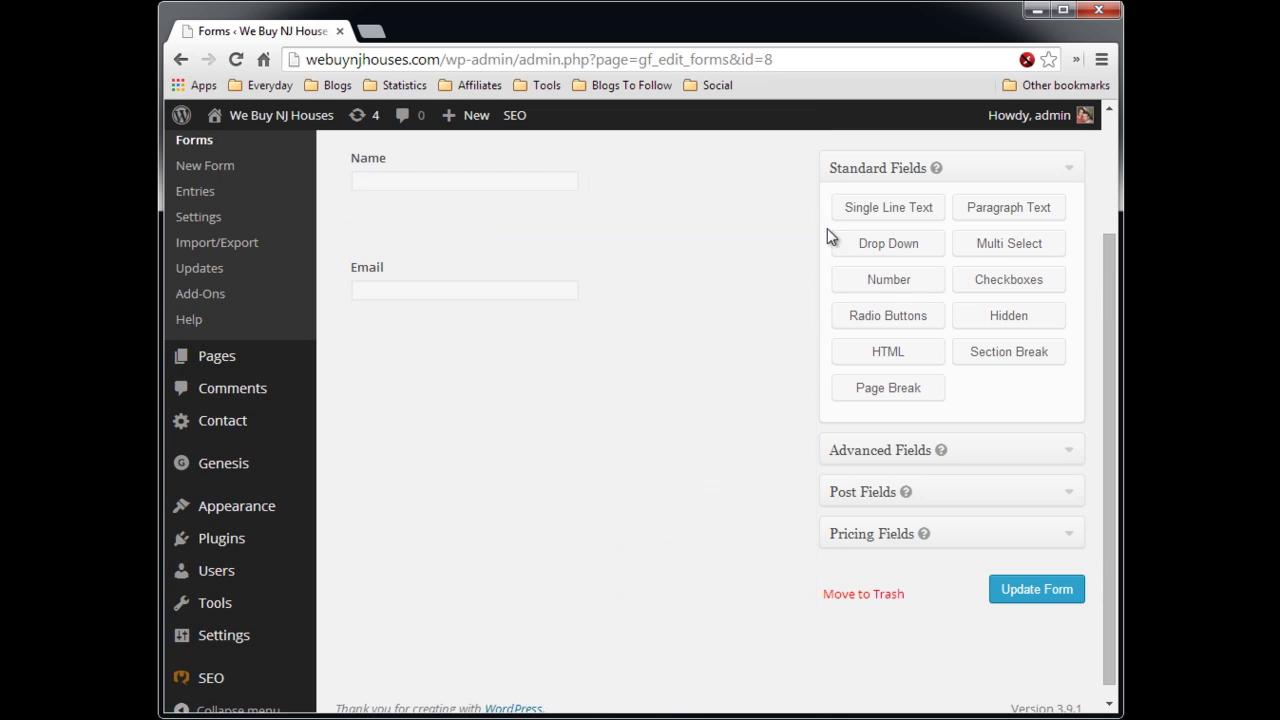
# - Add a Single Line Text field labelled 'Street' below Email
pyautogui.click(880, 210)
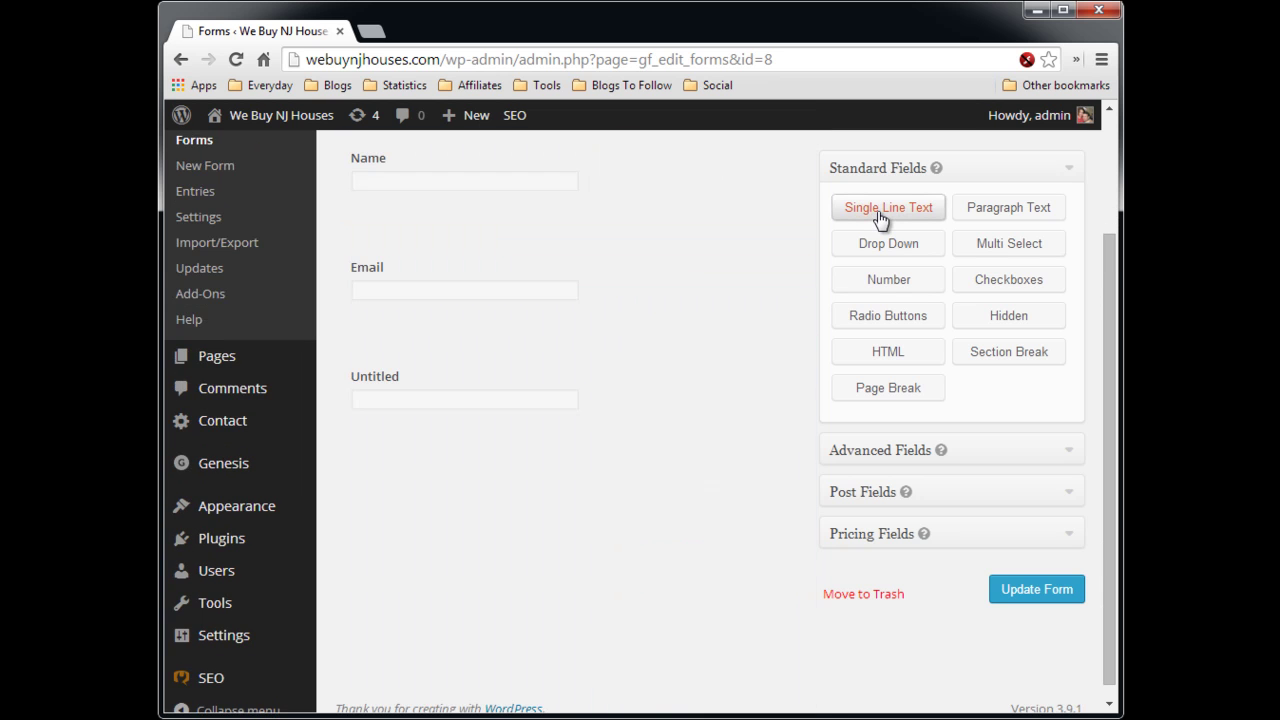
pyautogui.click(757, 348)
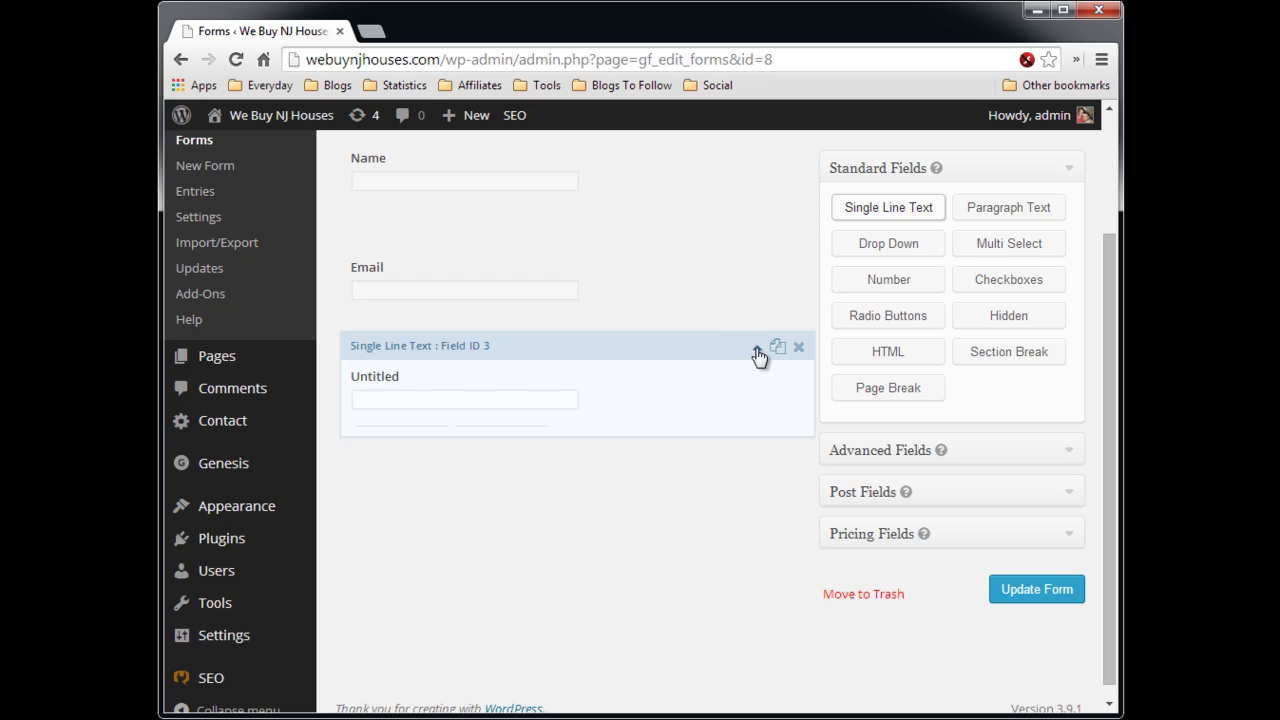
pyautogui.moveTo(471, 508); pyautogui.dragTo(380, 508)
pyautogui.write('Street')
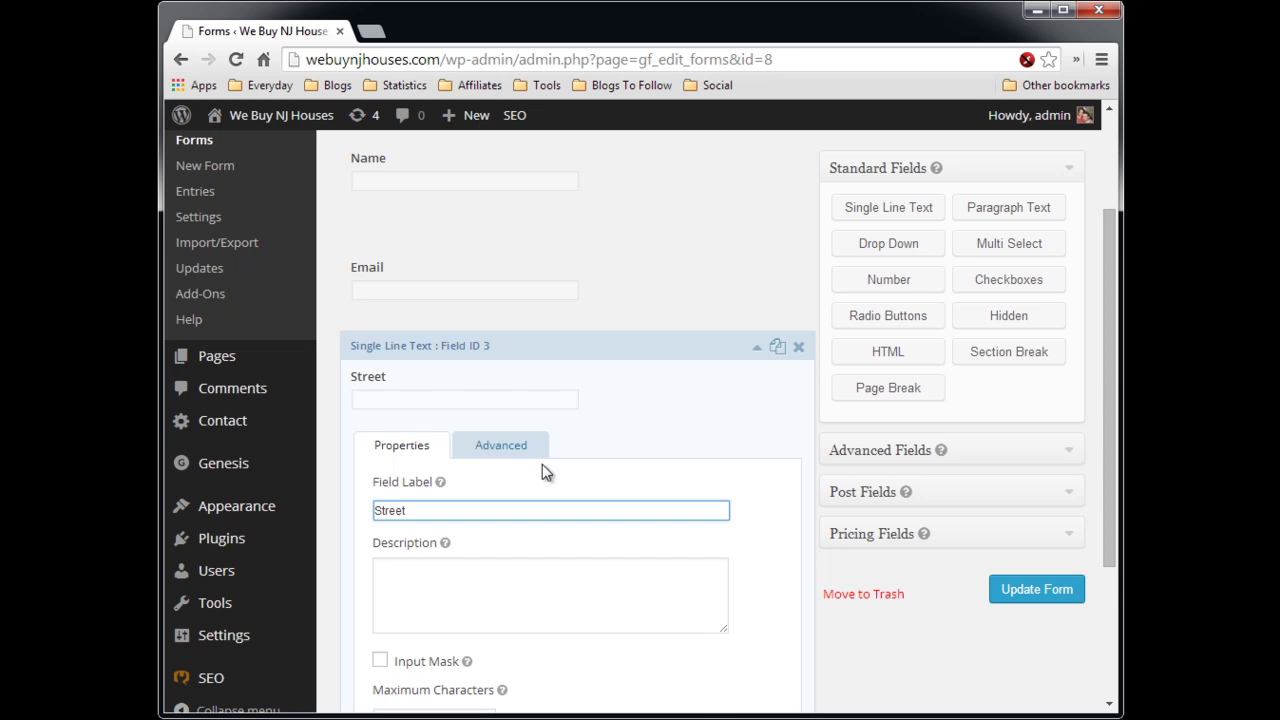
# - Let the Street field populate dynamically from the parameter 'street'
pyautogui.click(503, 447)
pyautogui.scroll(-2, 680, 489)
pyautogui.scroll(-2, 680, 489)
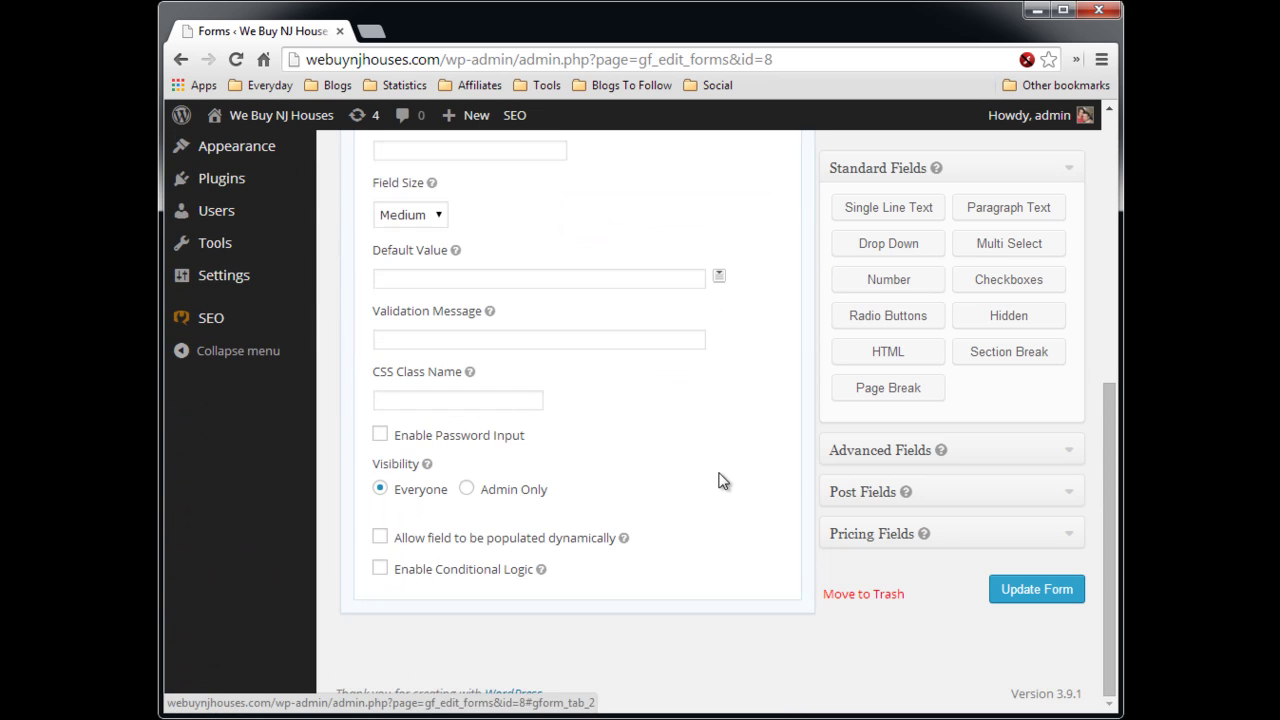
pyautogui.click(380, 538)
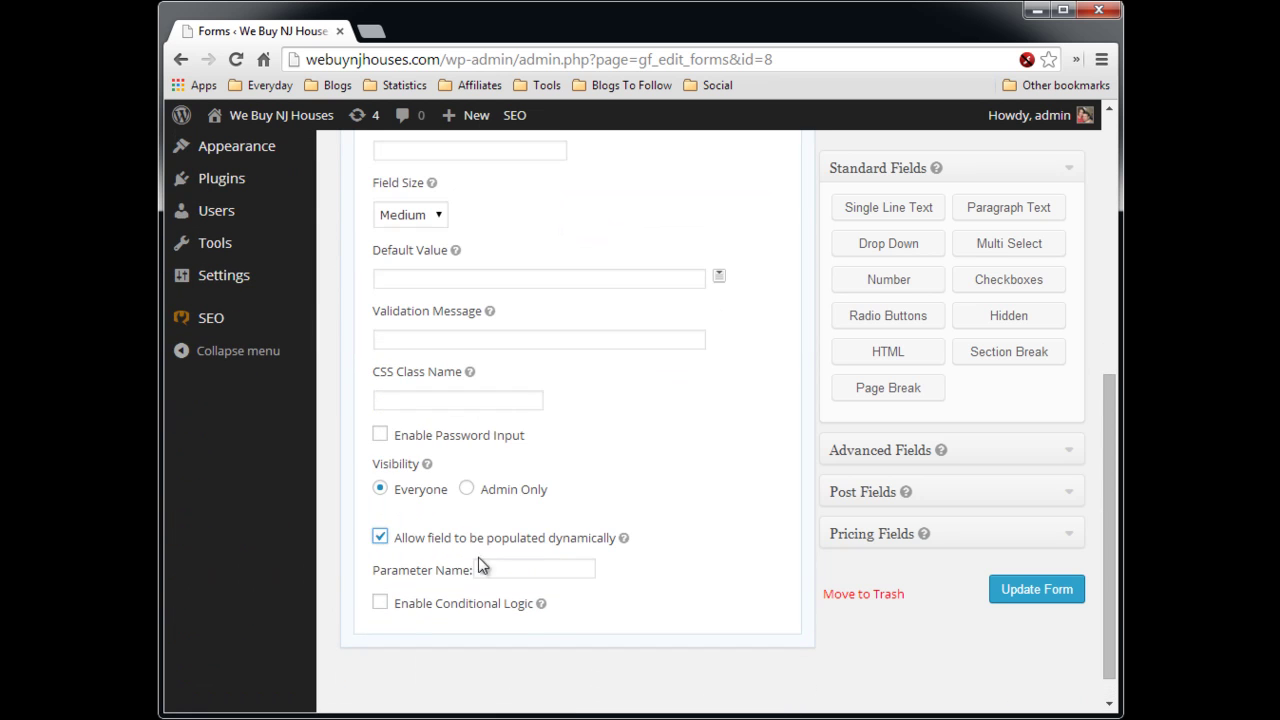
pyautogui.click(486, 567)
pyautogui.write('street')
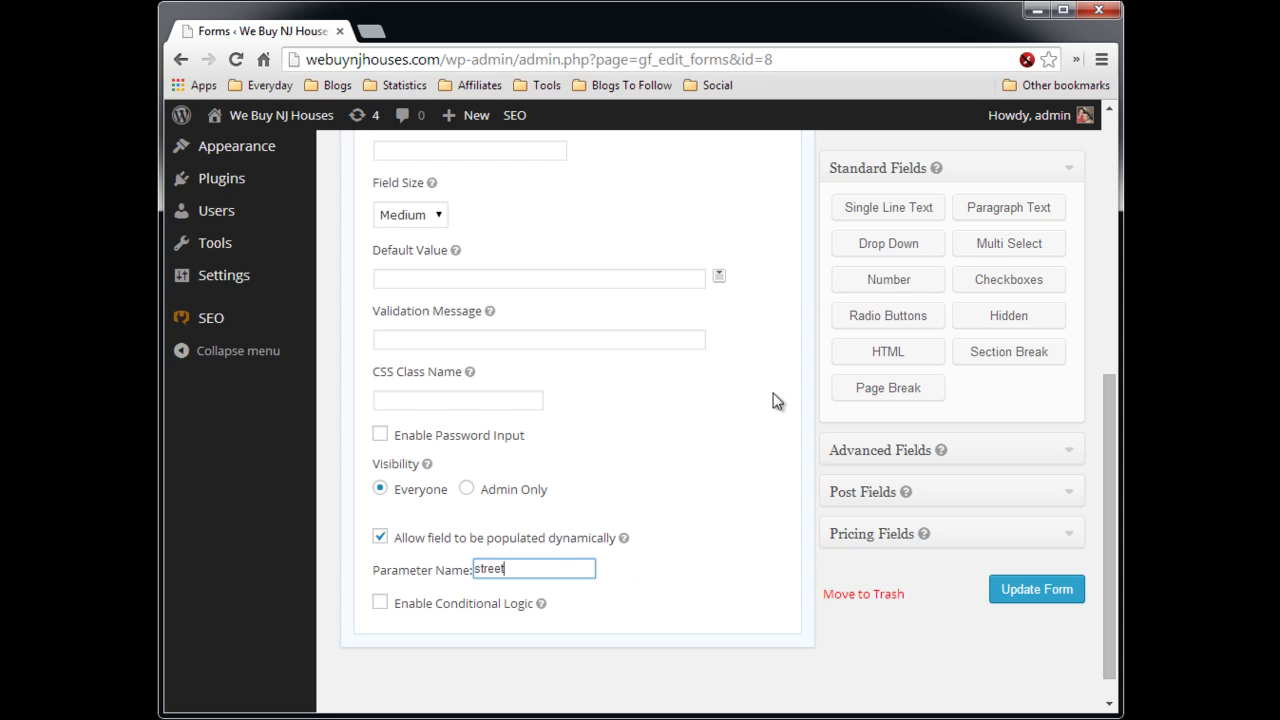
pyautogui.scroll(3, 818, 325)
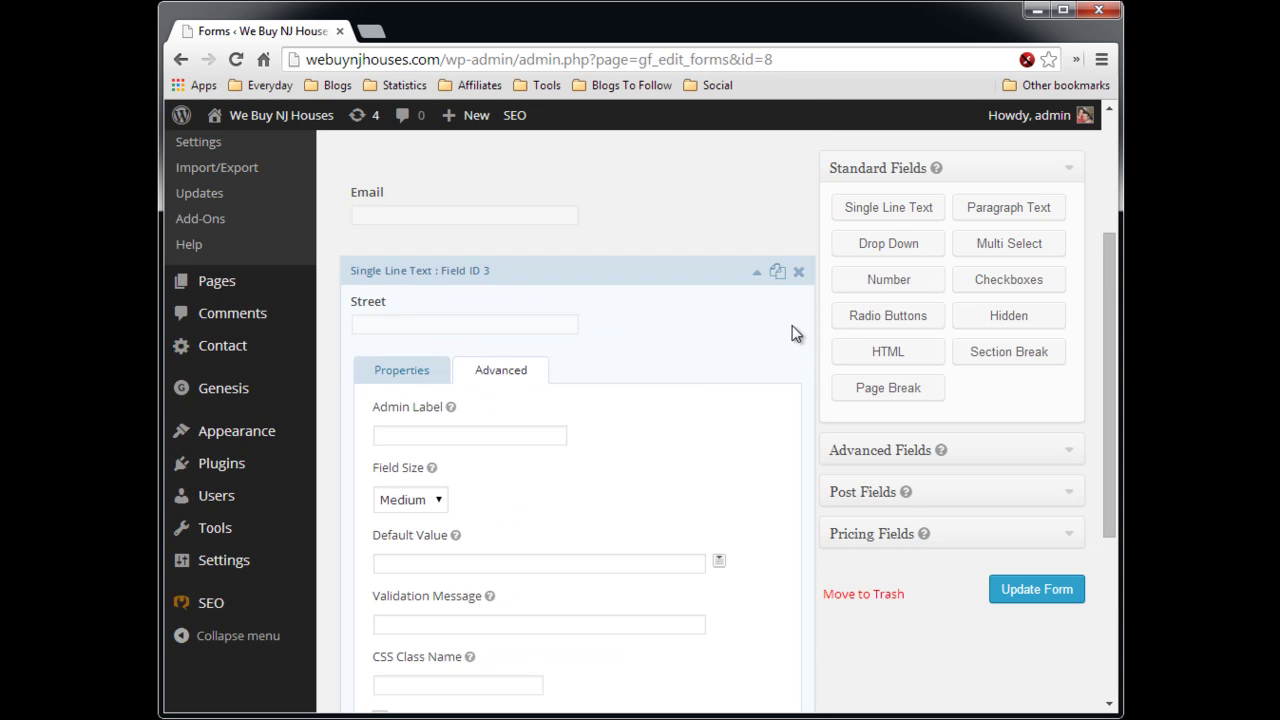
pyautogui.click(757, 271)
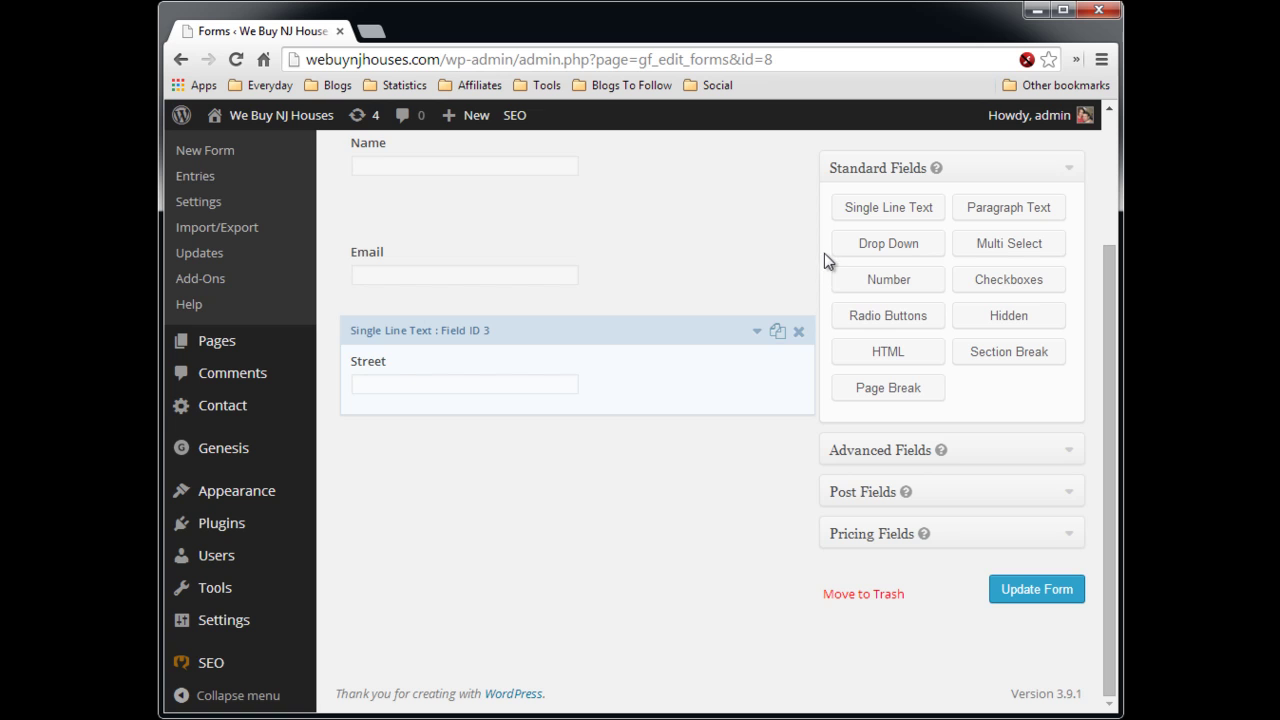
# - Add a Paragraph Text question 'How much would you take to sell now?' below Street
pyautogui.click(1016, 210)
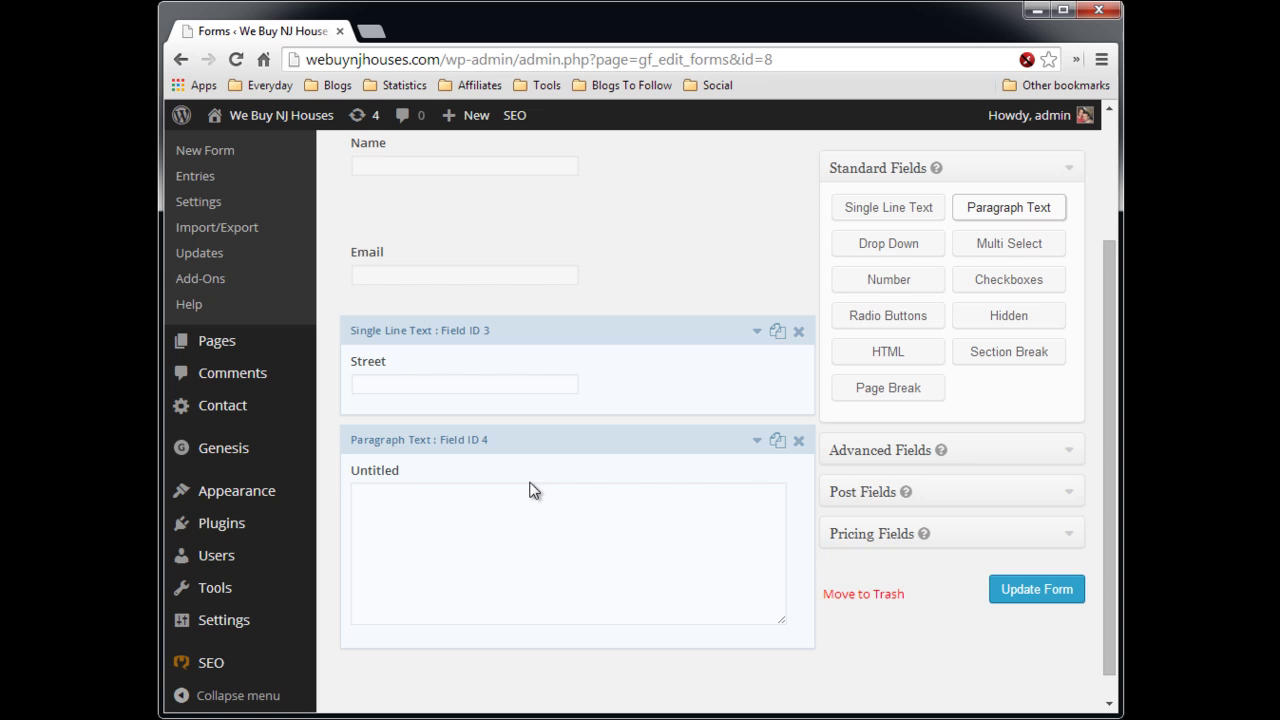
pyautogui.click(758, 443)
pyautogui.scroll(-2, 650, 527)
pyautogui.click(476, 543)
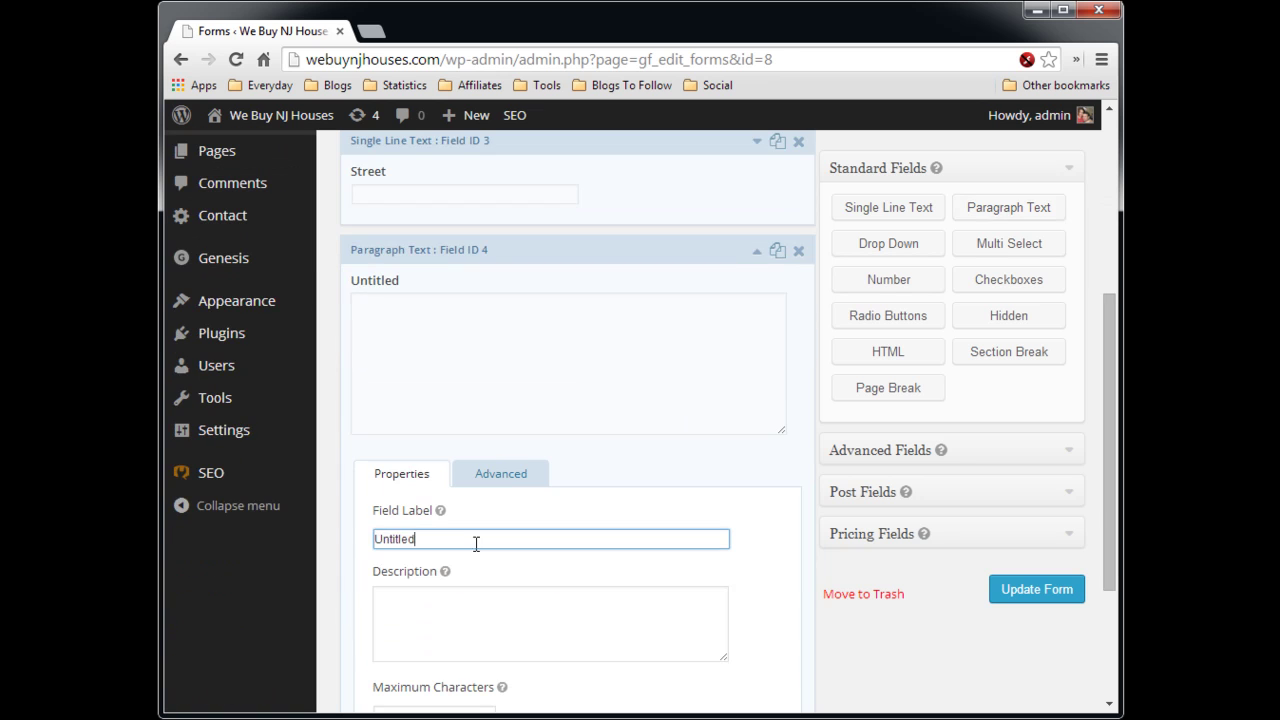
pyautogui.moveTo(476, 543); pyautogui.dragTo(366, 538)
pyautogui.write('How much ')
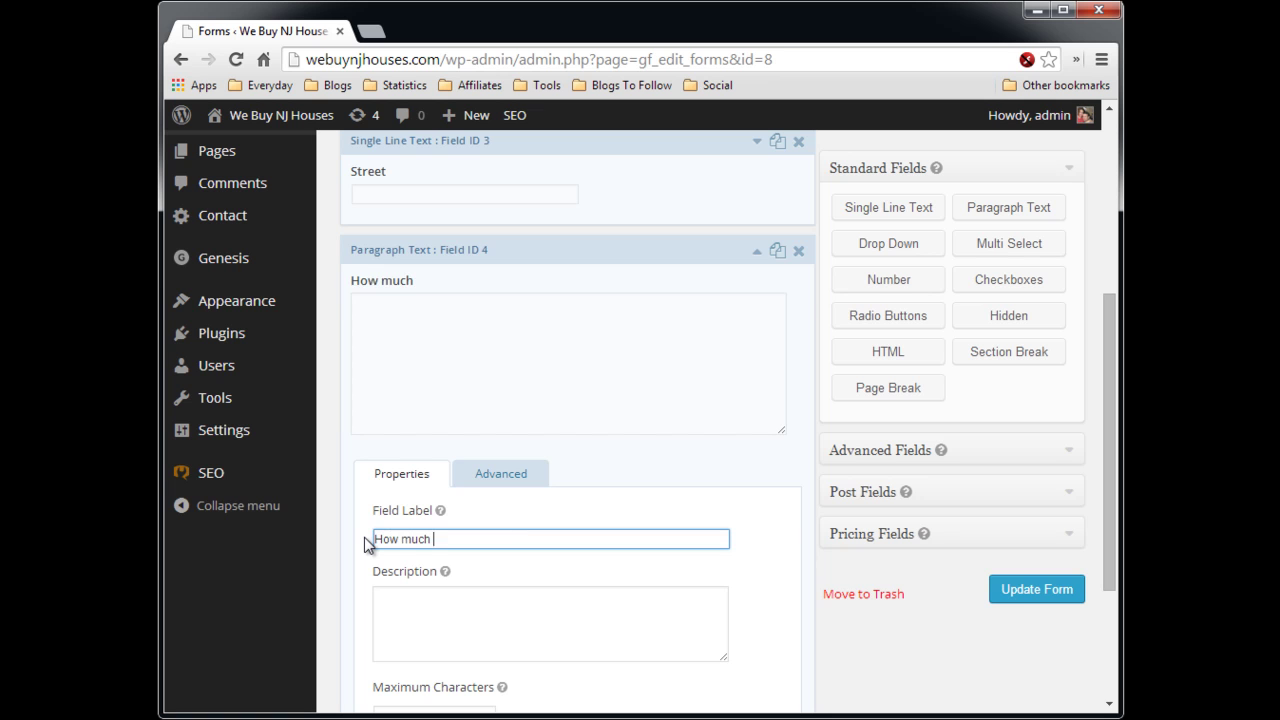
pyautogui.write('would you take to sell now?')
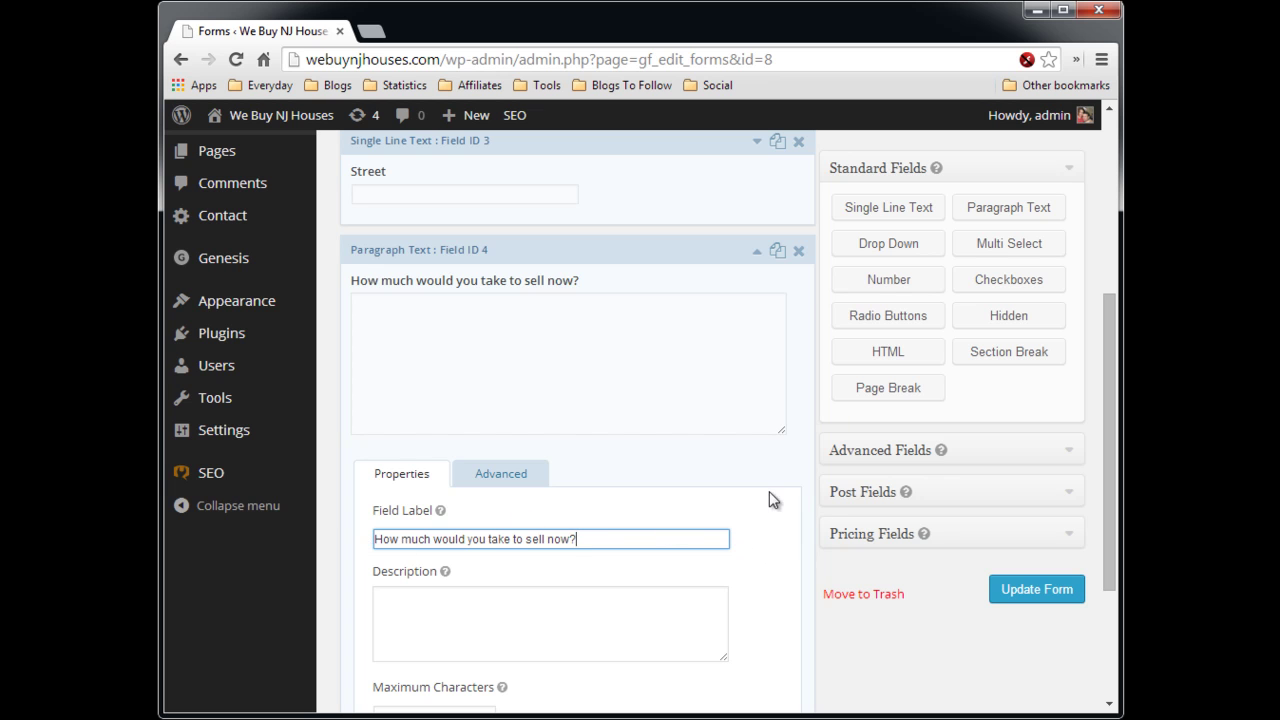
pyautogui.click(756, 256)
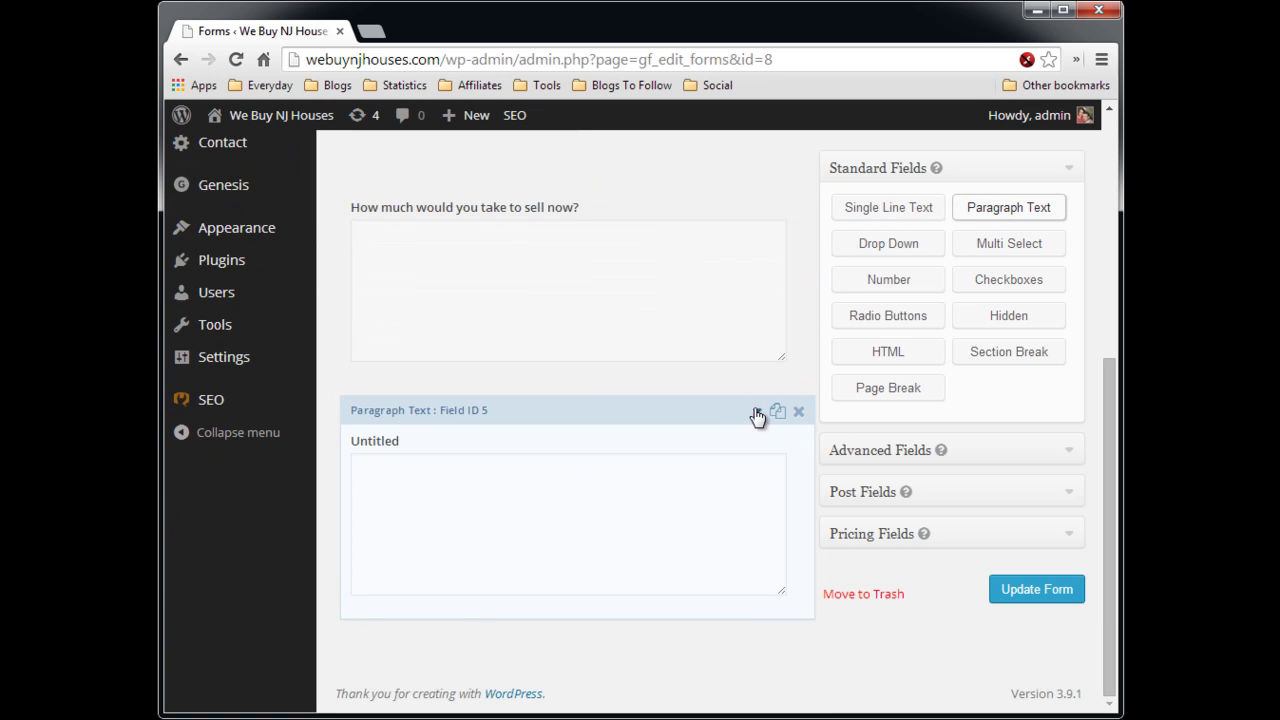
# - Label the next paragraph question 'Why are you selling?'
pyautogui.click(757, 413)
pyautogui.scroll(-3, 597, 580)
pyautogui.click(452, 417)
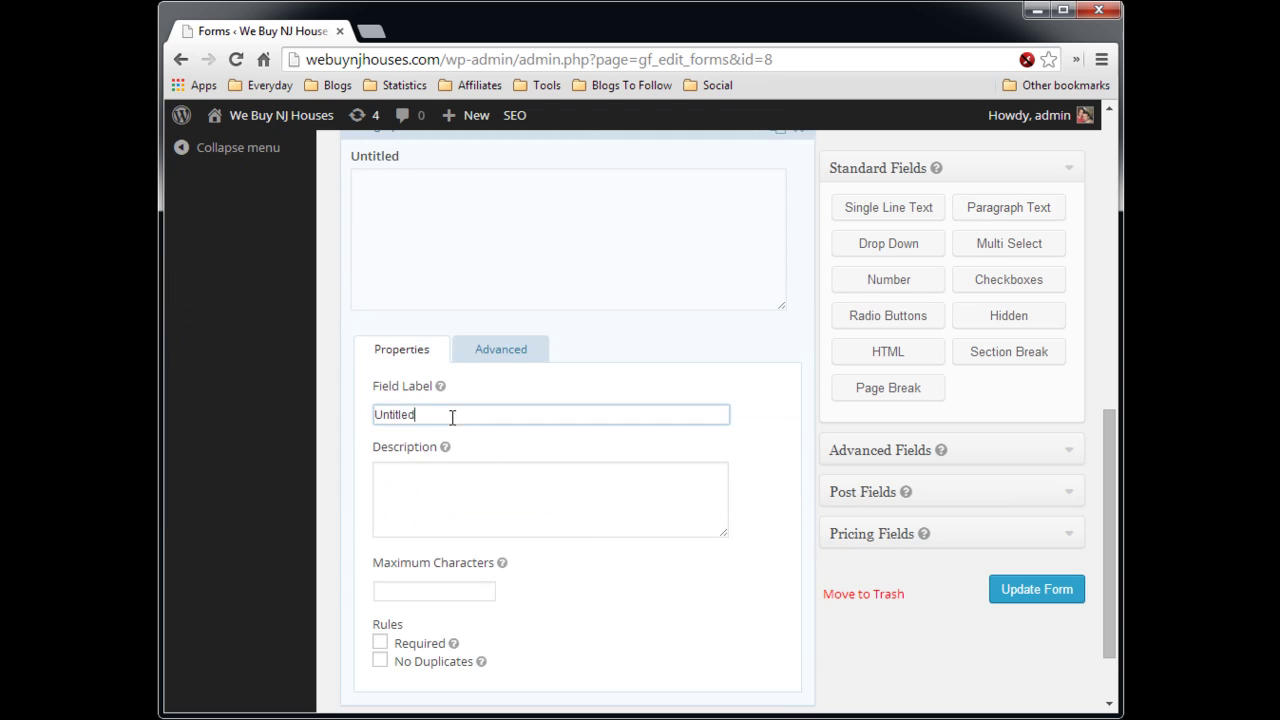
pyautogui.moveTo(452, 417); pyautogui.dragTo(338, 417)
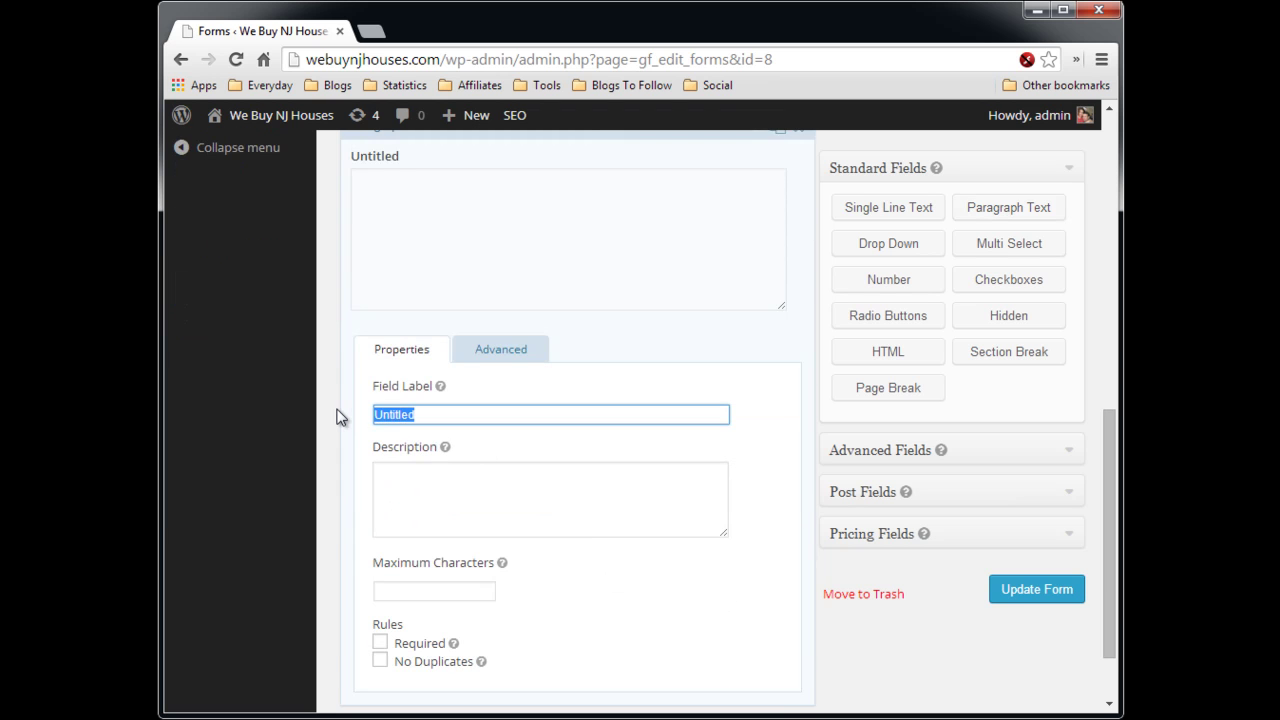
pyautogui.write('Why are you se')
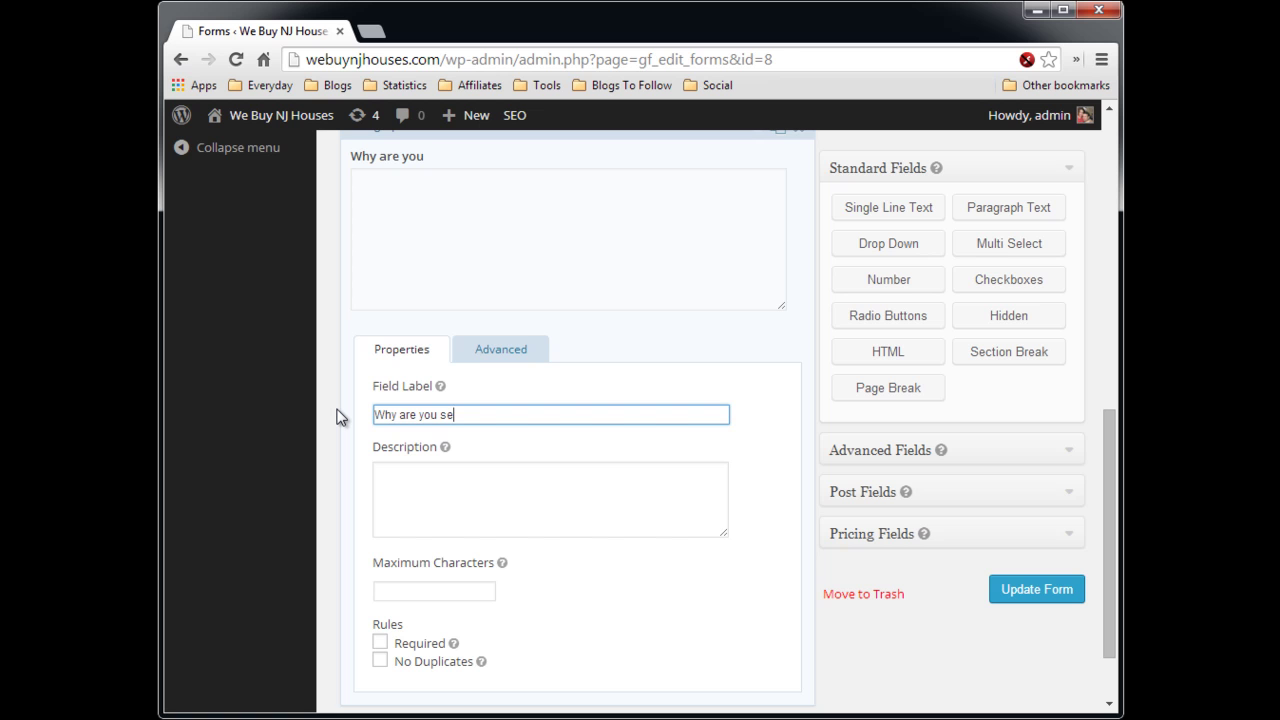
pyautogui.write('lling?')
pyautogui.scroll(2, 841, 261)
pyautogui.click(757, 316)
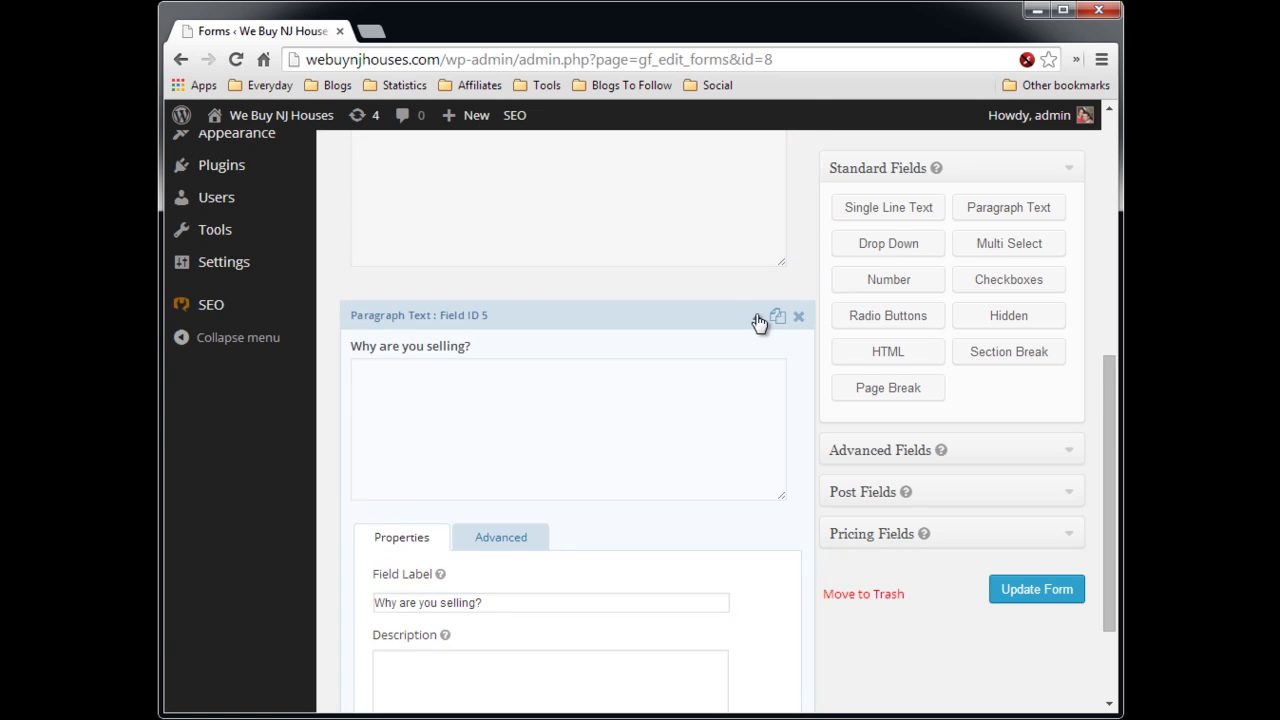
# - Add a third paragraph question 'How quickly do you need to sell?' and update the form
pyautogui.click(988, 208)
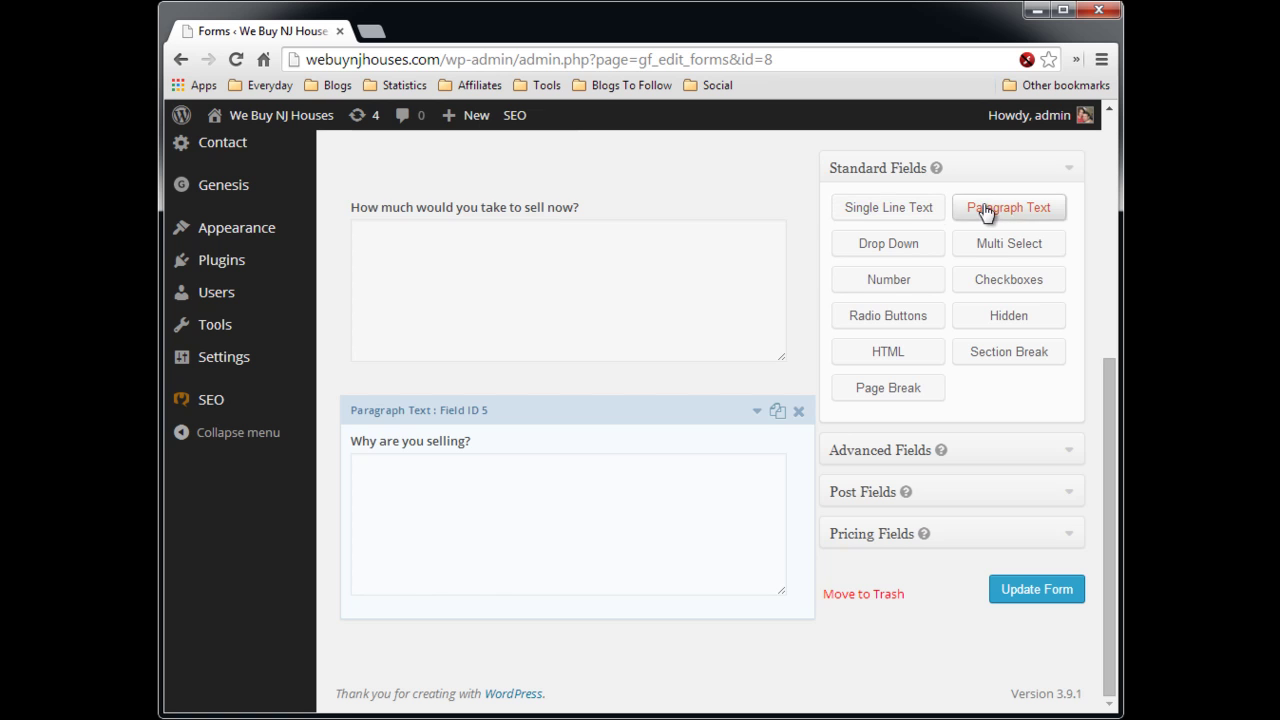
pyautogui.click(757, 411)
pyautogui.moveTo(440, 414); pyautogui.dragTo(327, 418)
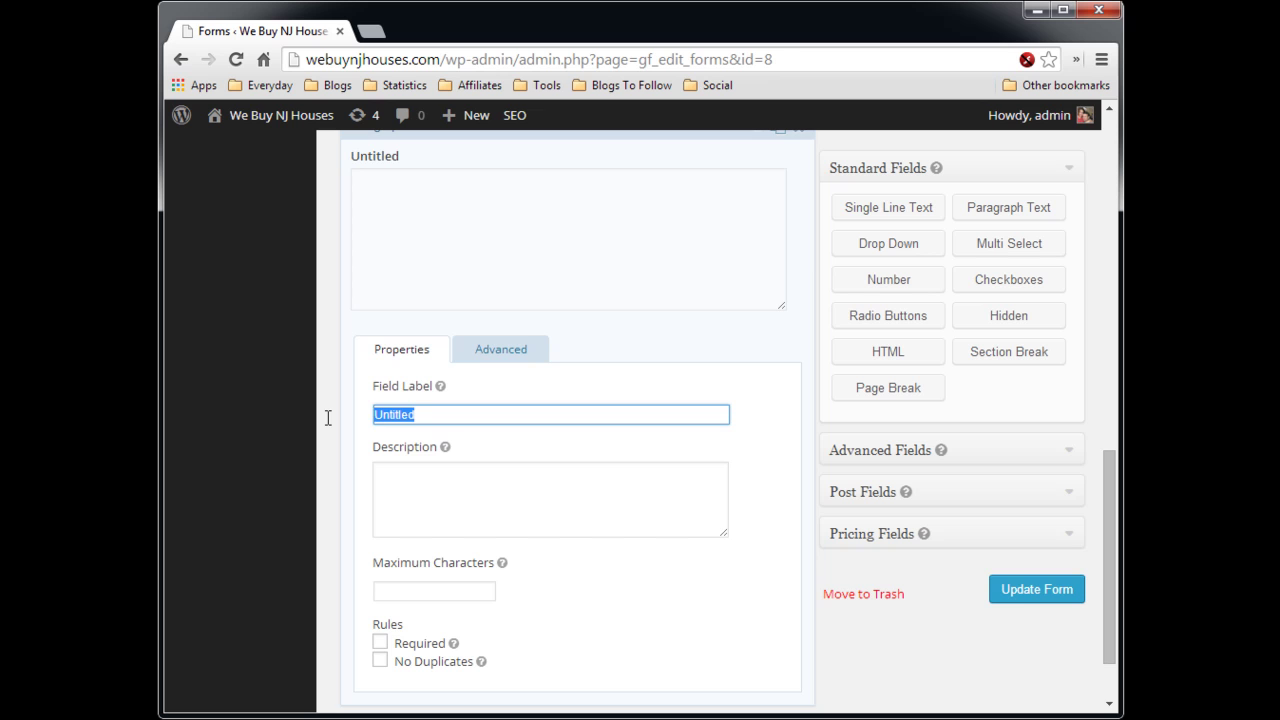
pyautogui.write('How ')
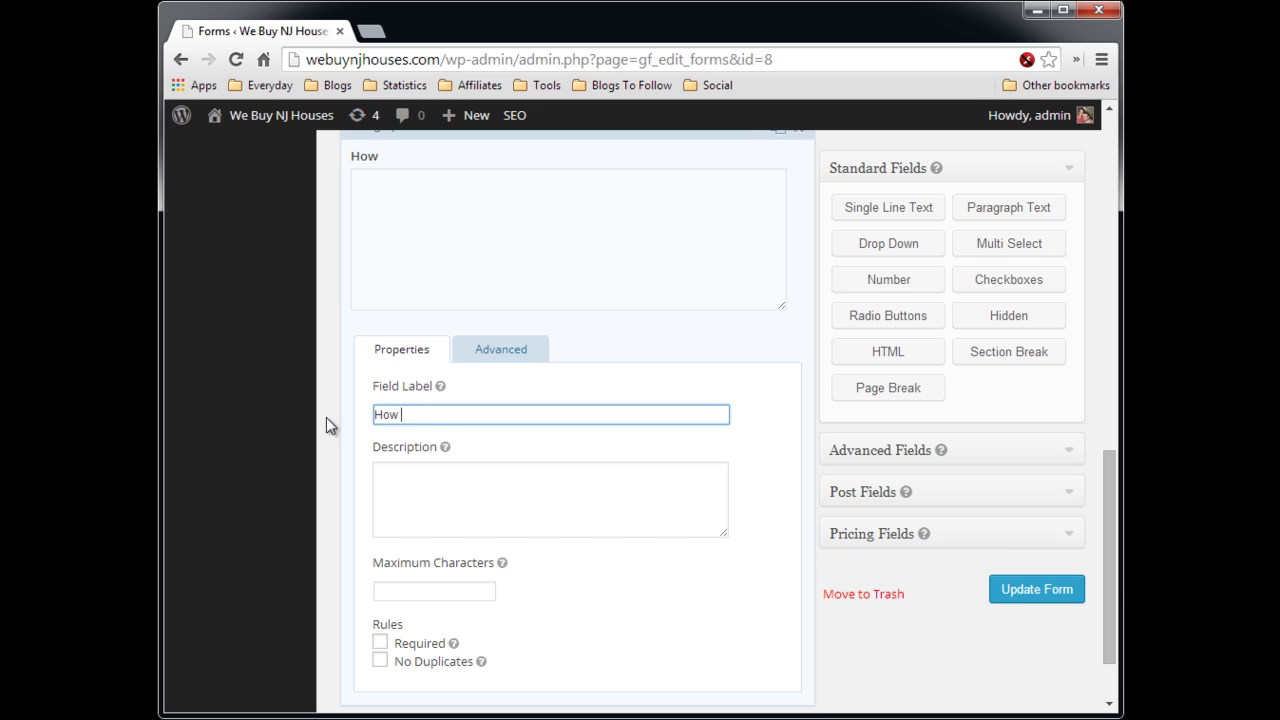
pyautogui.write('quickly t')
pyautogui.press('BackSpace')
pyautogui.write('do you ')
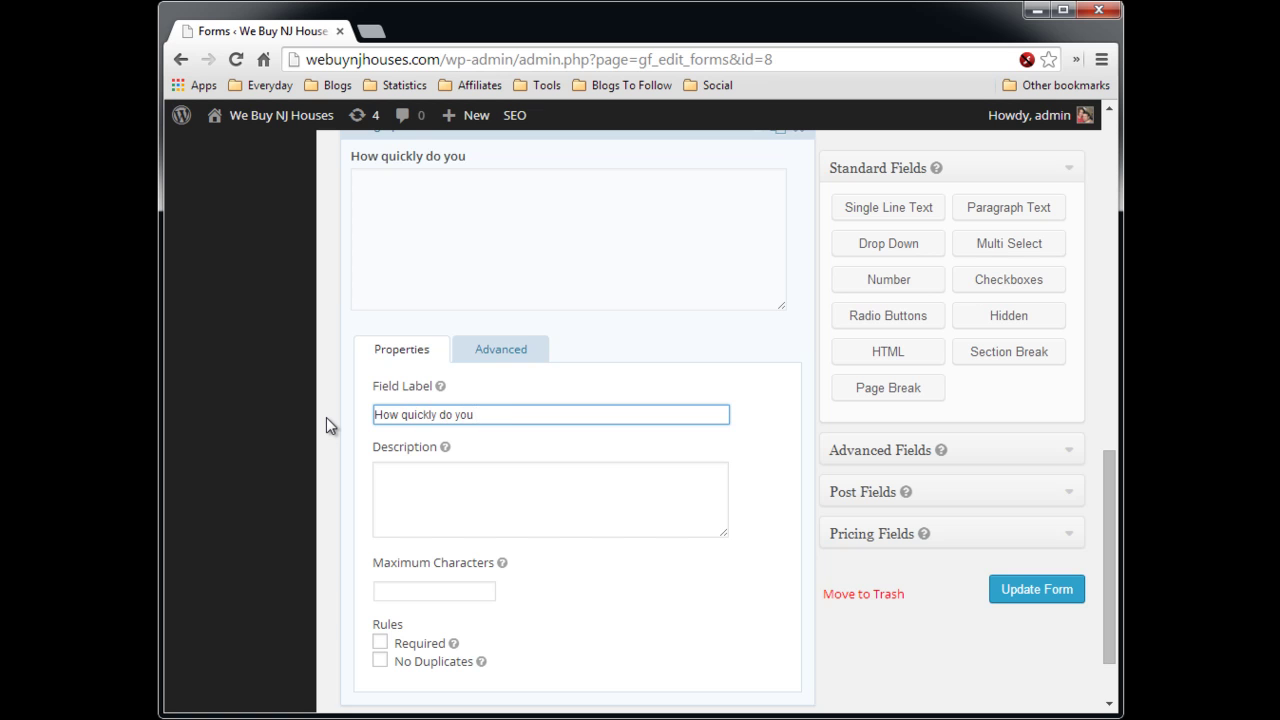
pyautogui.write('need to sell?')
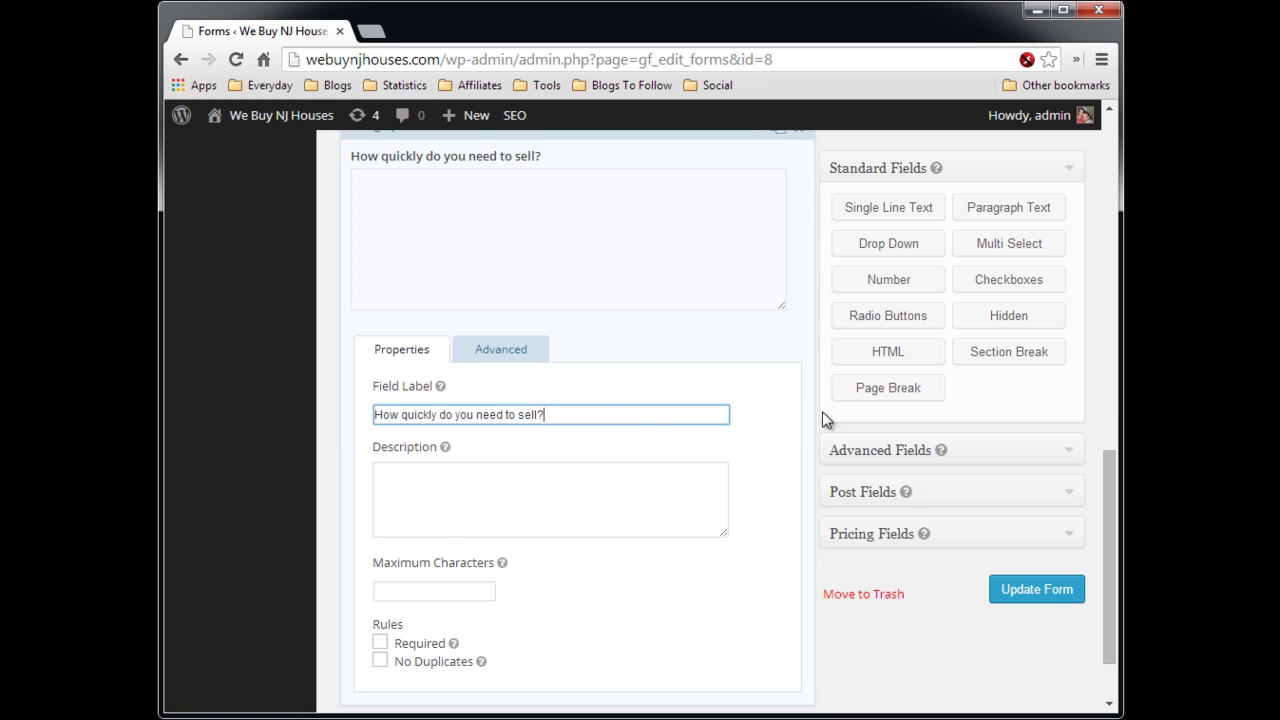
pyautogui.scroll(5, 822, 411)
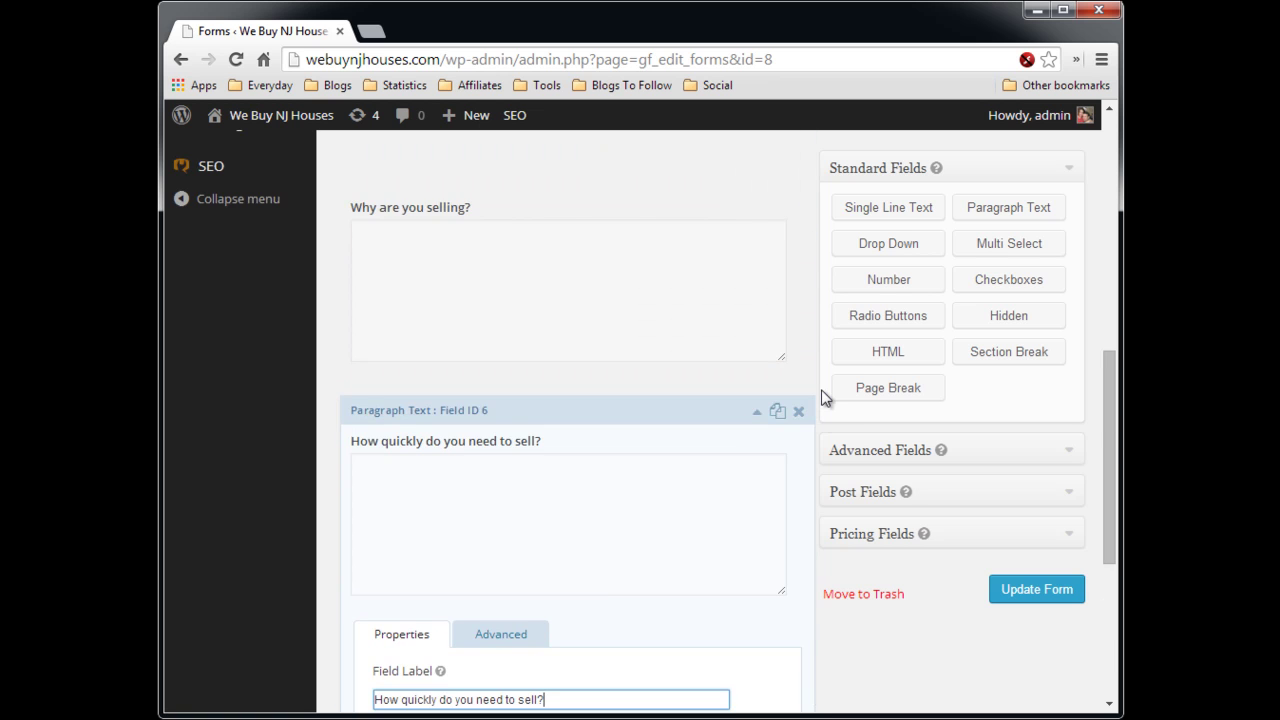
pyautogui.scroll(-2, 820, 399)
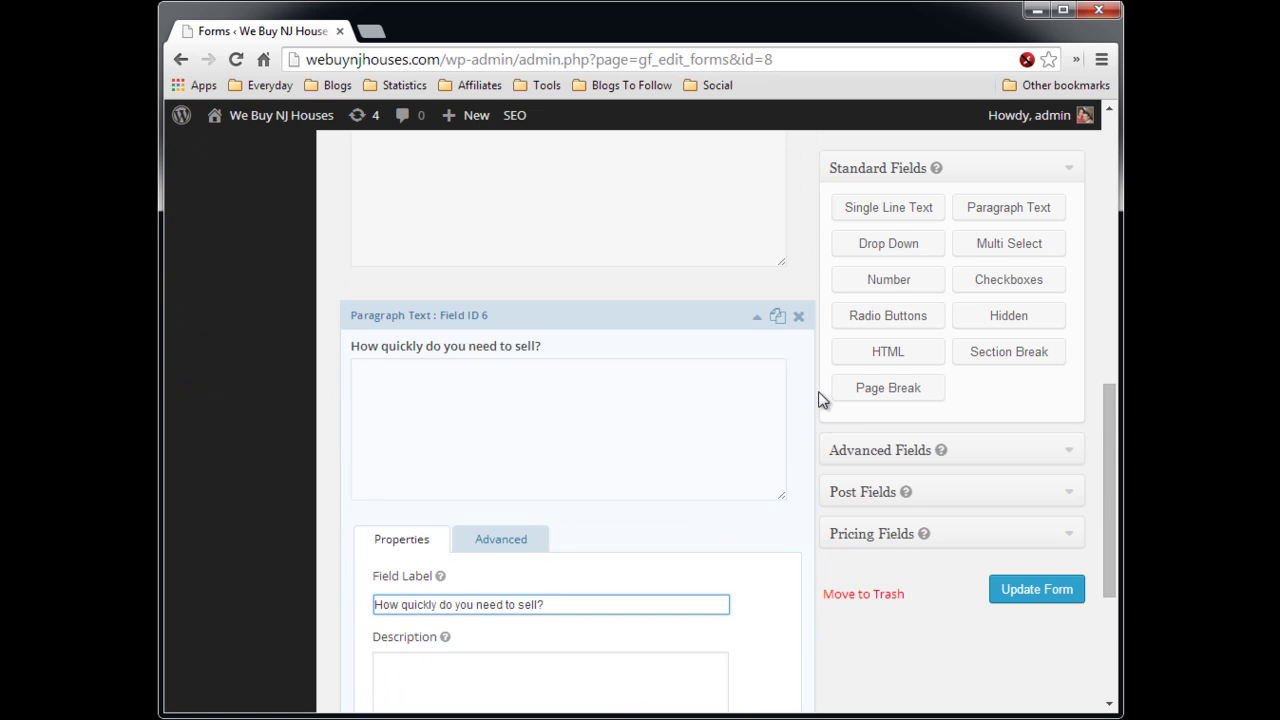
pyautogui.scroll(1, 805, 400)
pyautogui.click(757, 410)
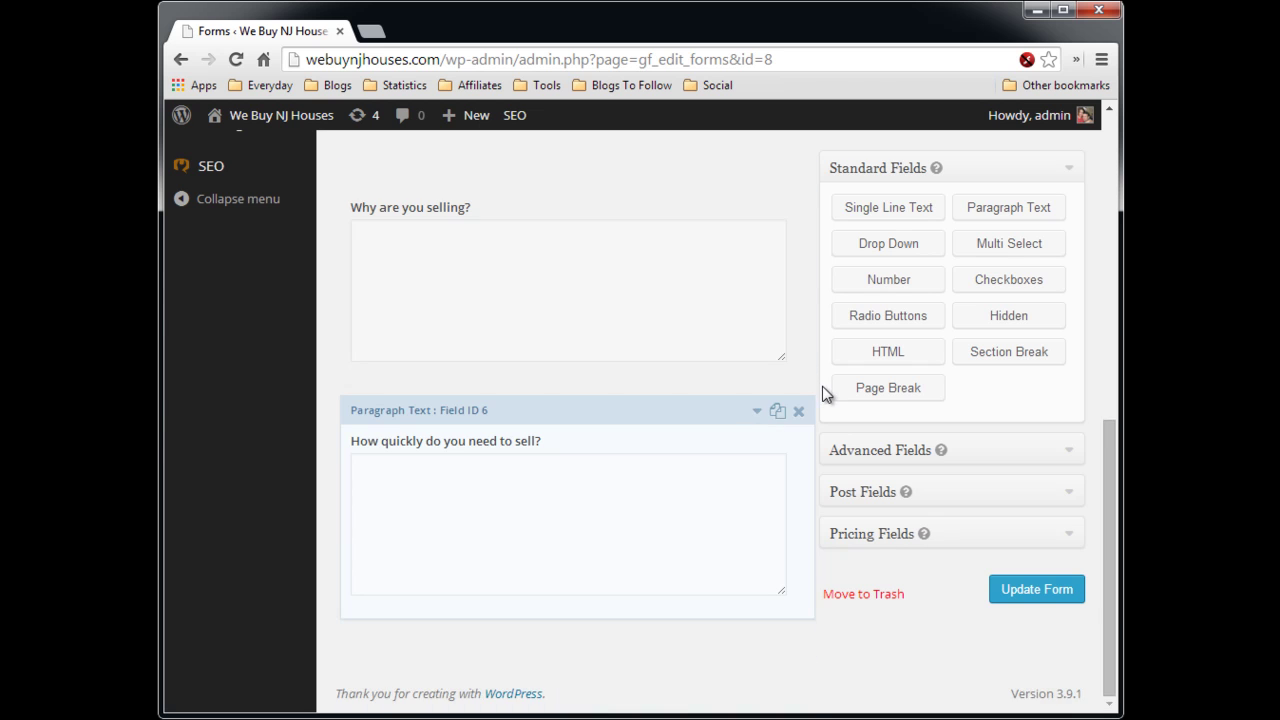
pyautogui.scroll(3, 822, 393)
pyautogui.scroll(-3, 820, 393)
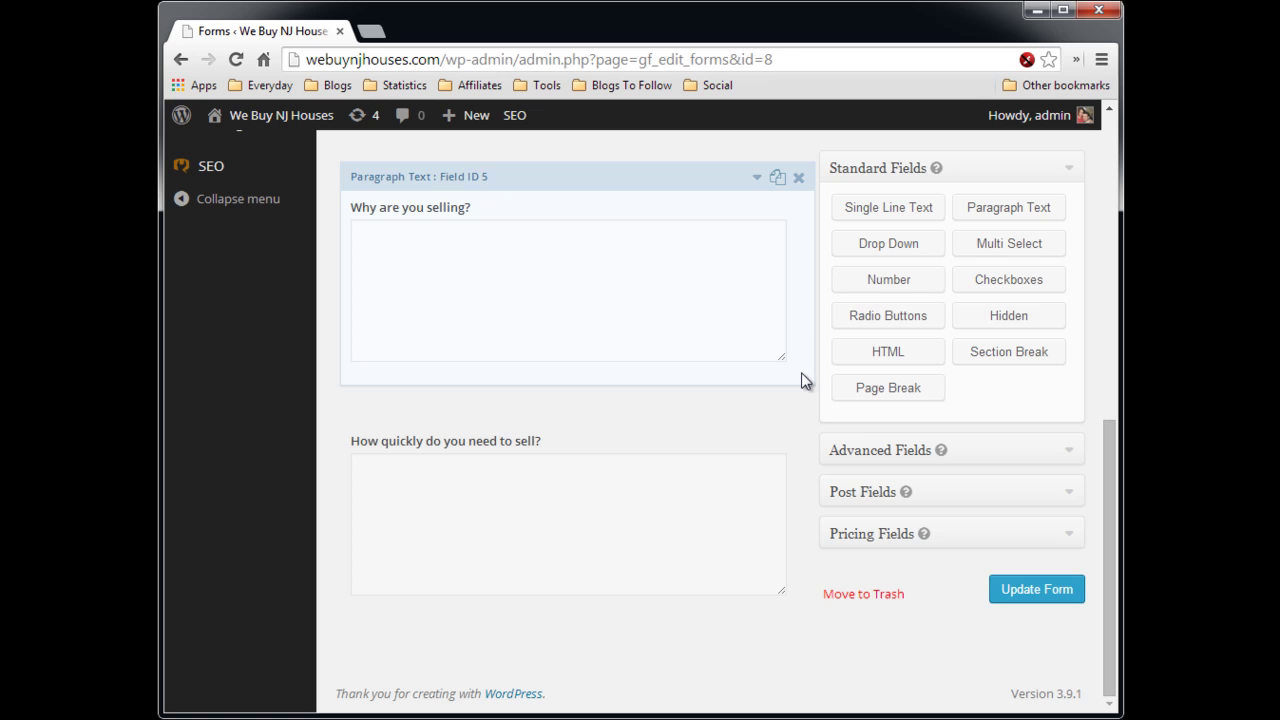
pyautogui.scroll(2, 801, 362)
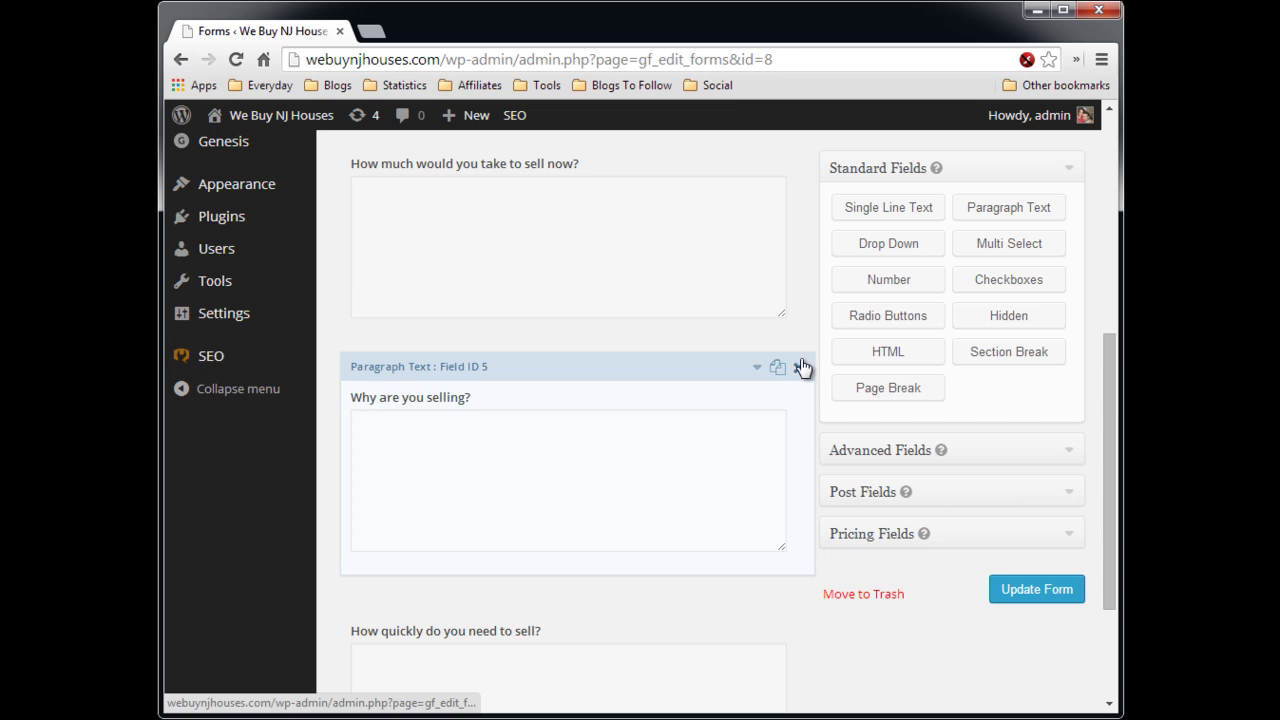
pyautogui.click(802, 368)
# - Update the Step 2 form and check its preview for Name, Email, Street and the selling questions
pyautogui.click(1030, 591)
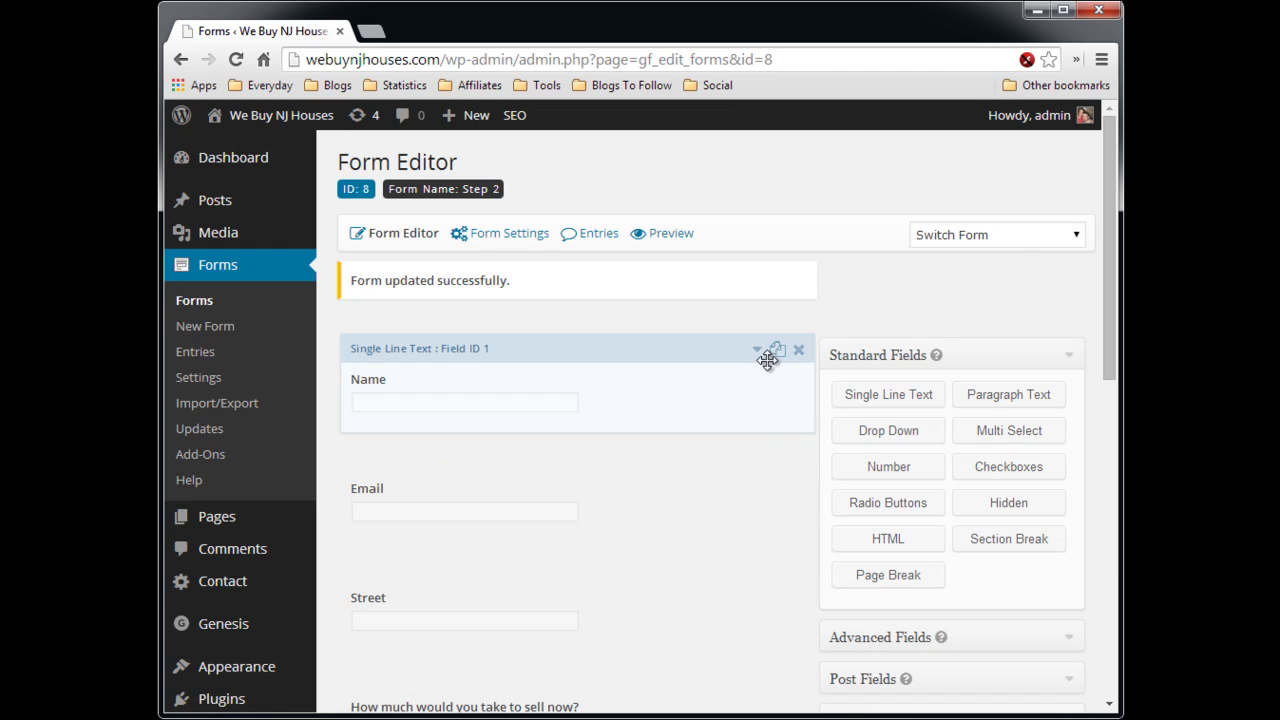
pyautogui.click(666, 232)
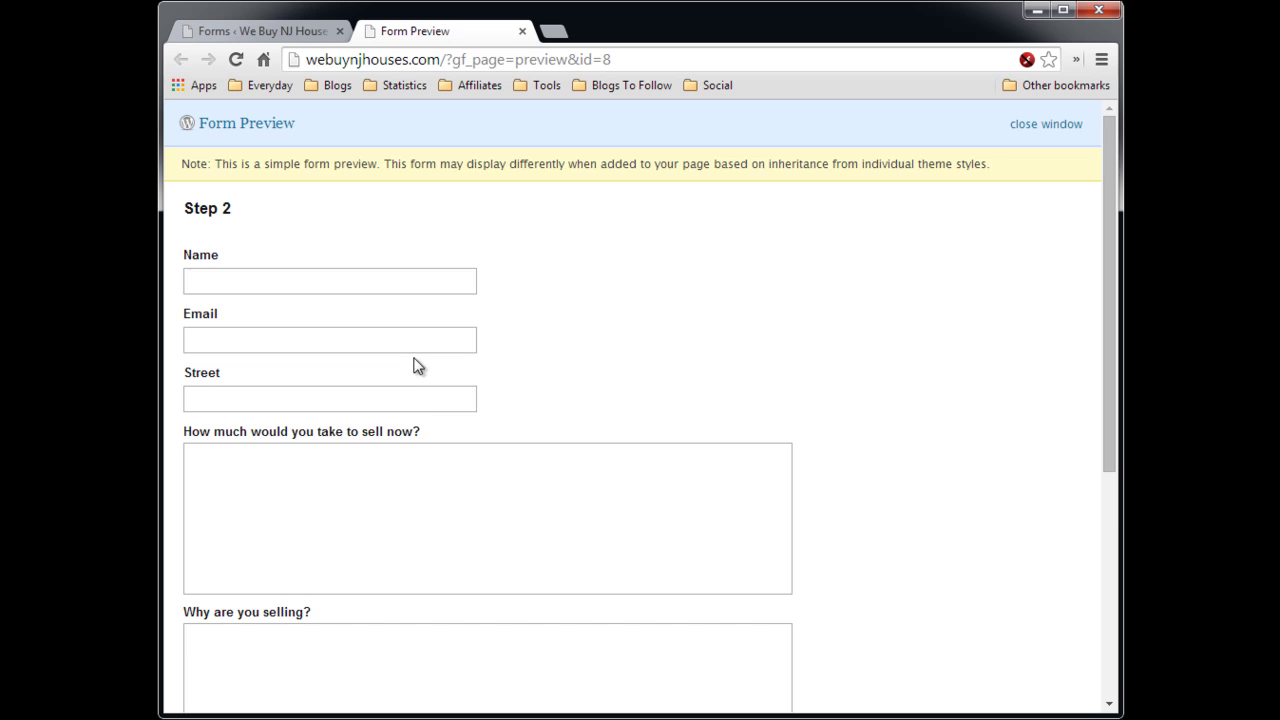
pyautogui.scroll(-4, 925, 470)
pyautogui.scroll(5, 920, 470)
pyautogui.click(521, 32)
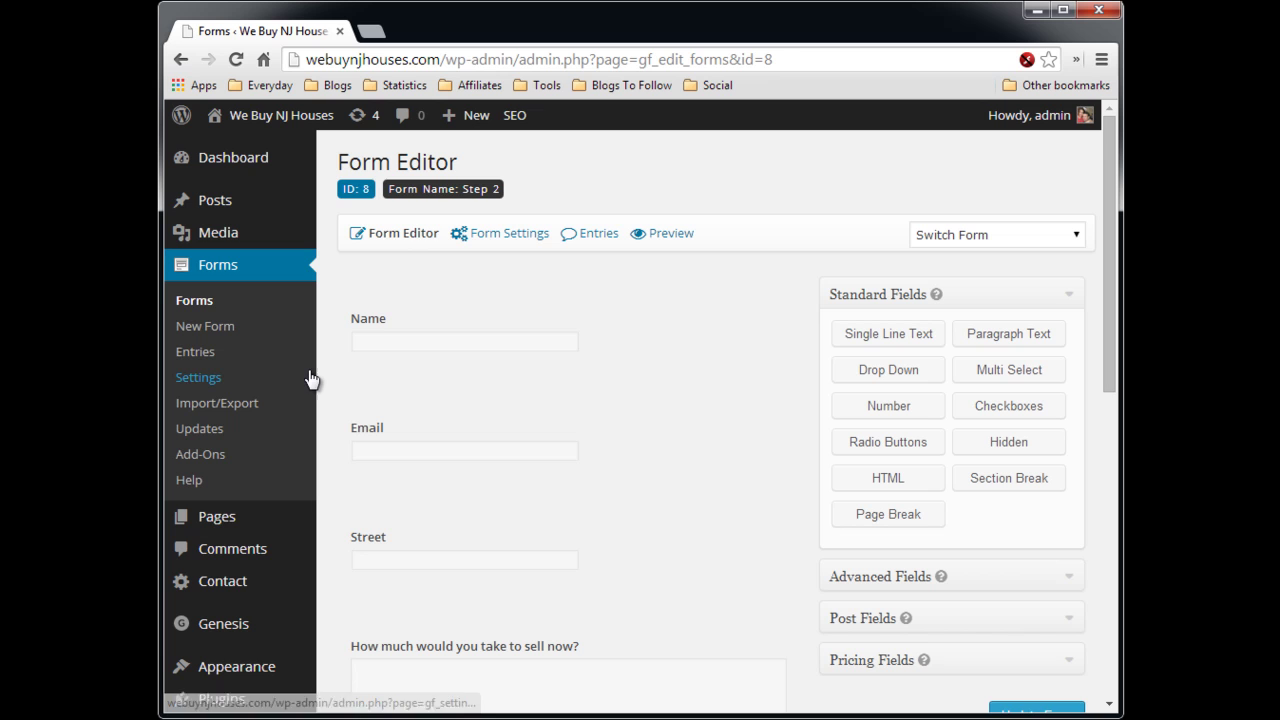
pyautogui.scroll(-3, 324, 372)
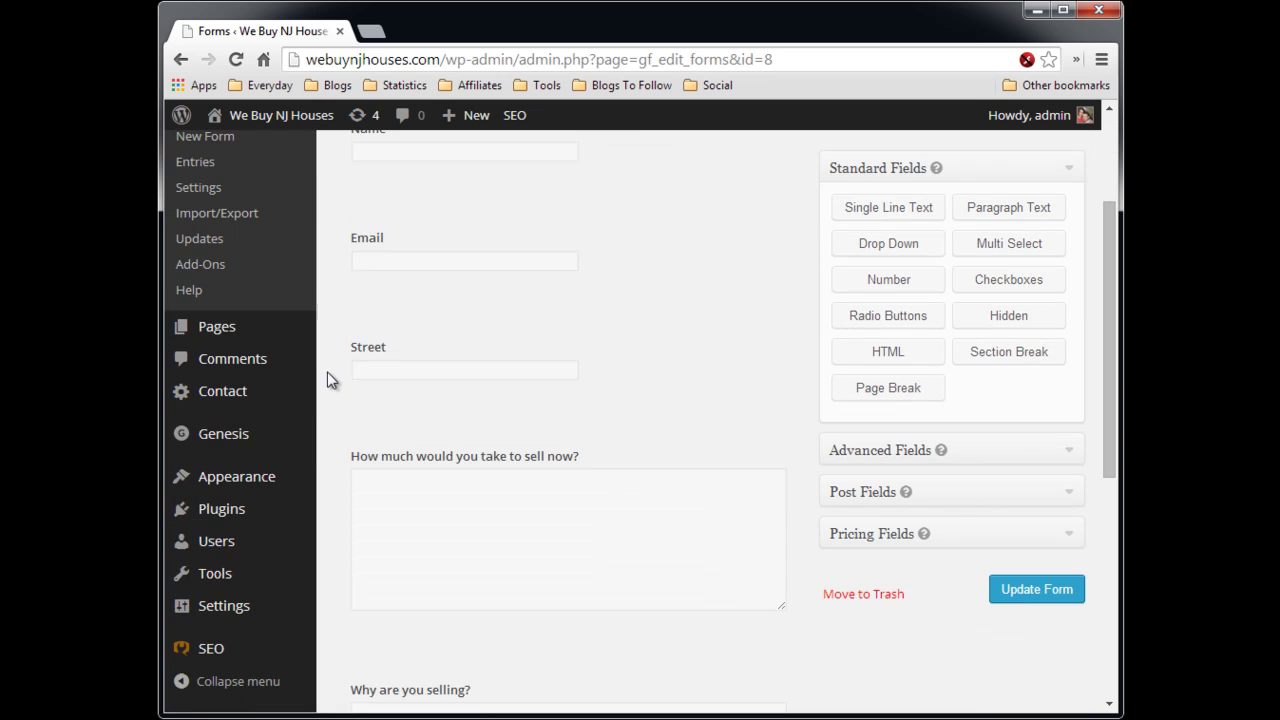
pyautogui.moveTo(210, 338)
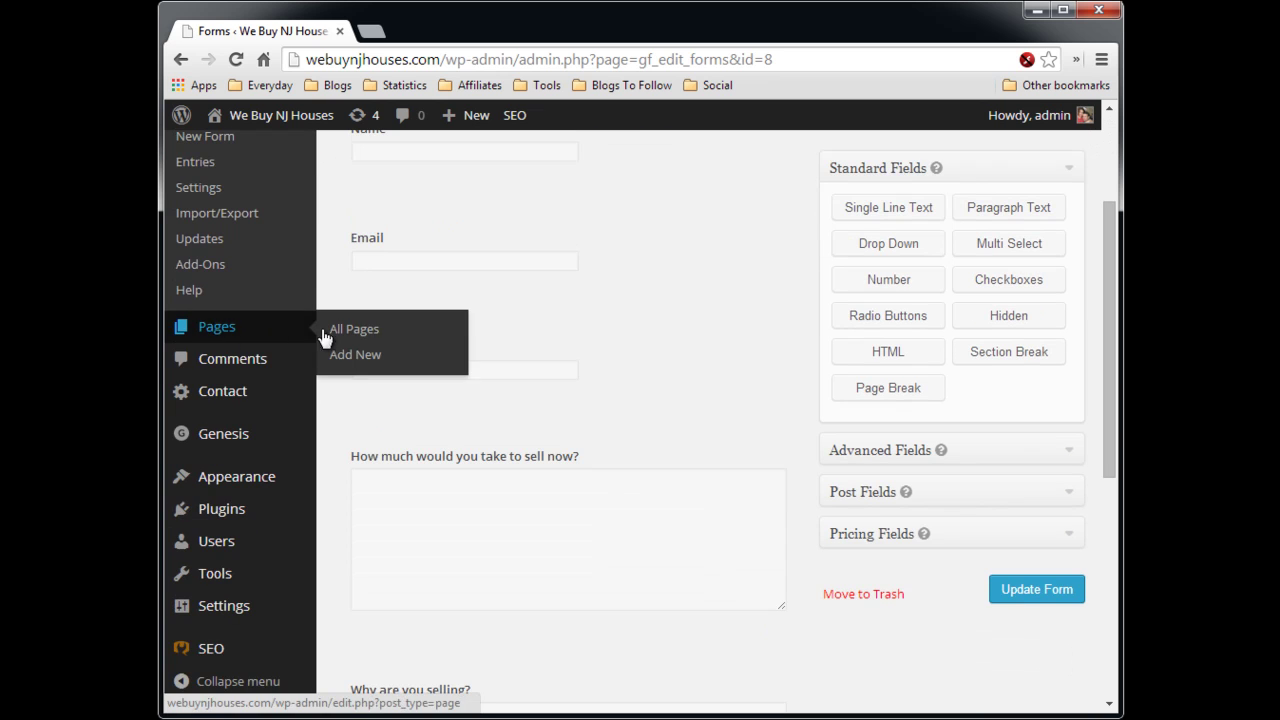
# - Add a new page titled 'Step 1'
pyautogui.click(355, 364)
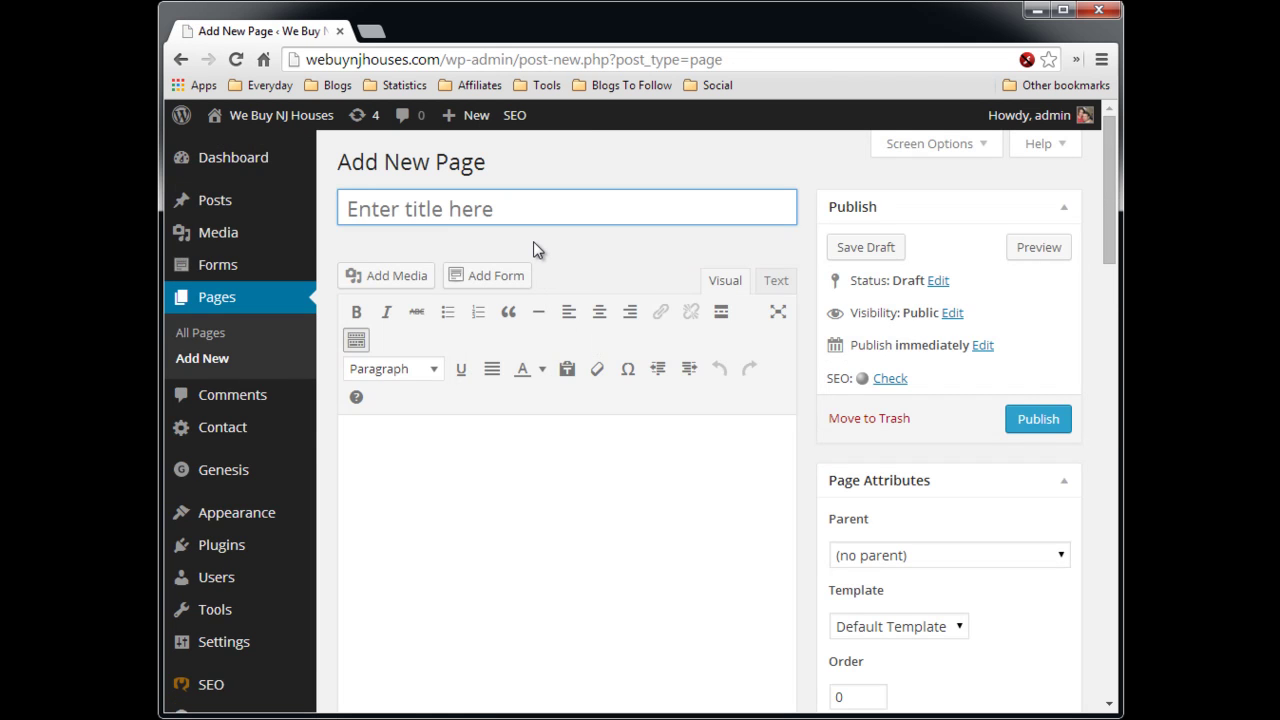
pyautogui.write('Step 1')
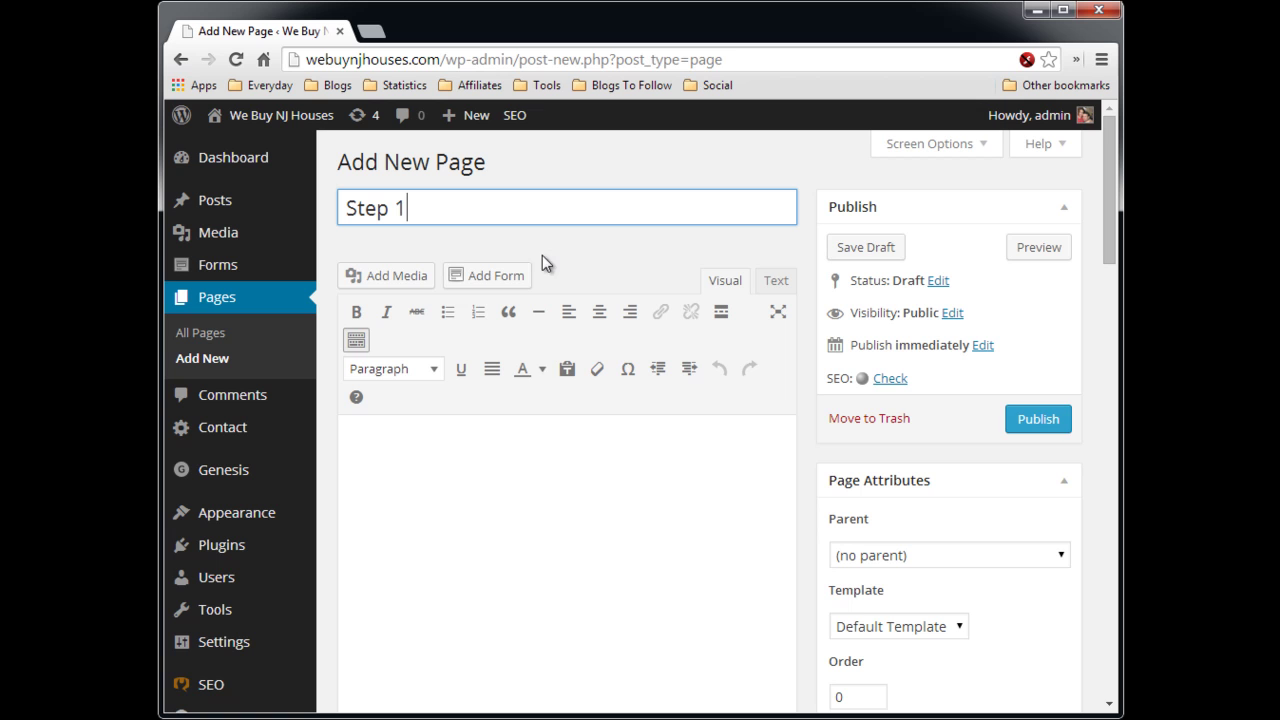
pyautogui.click(530, 441)
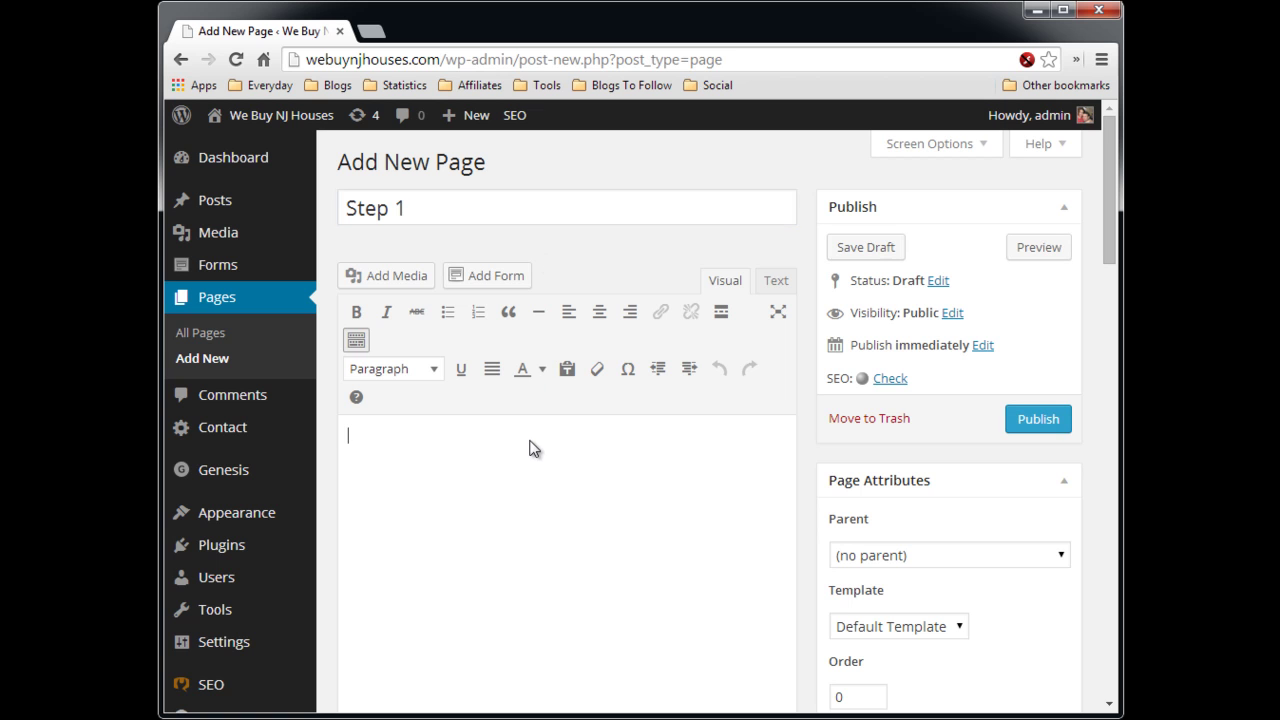
# - Embed the Step 1 form in the page body as a gravityform shortcode
pyautogui.click(493, 278)
pyautogui.click(494, 282)
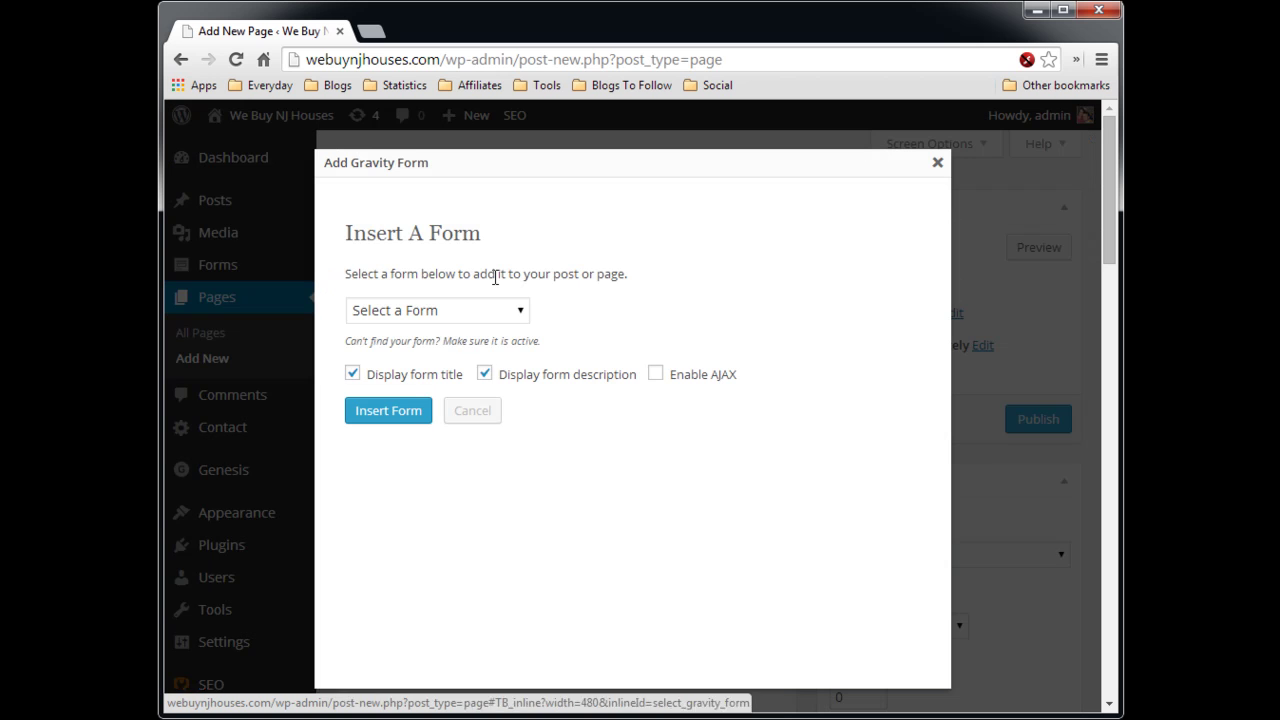
pyautogui.click(519, 317)
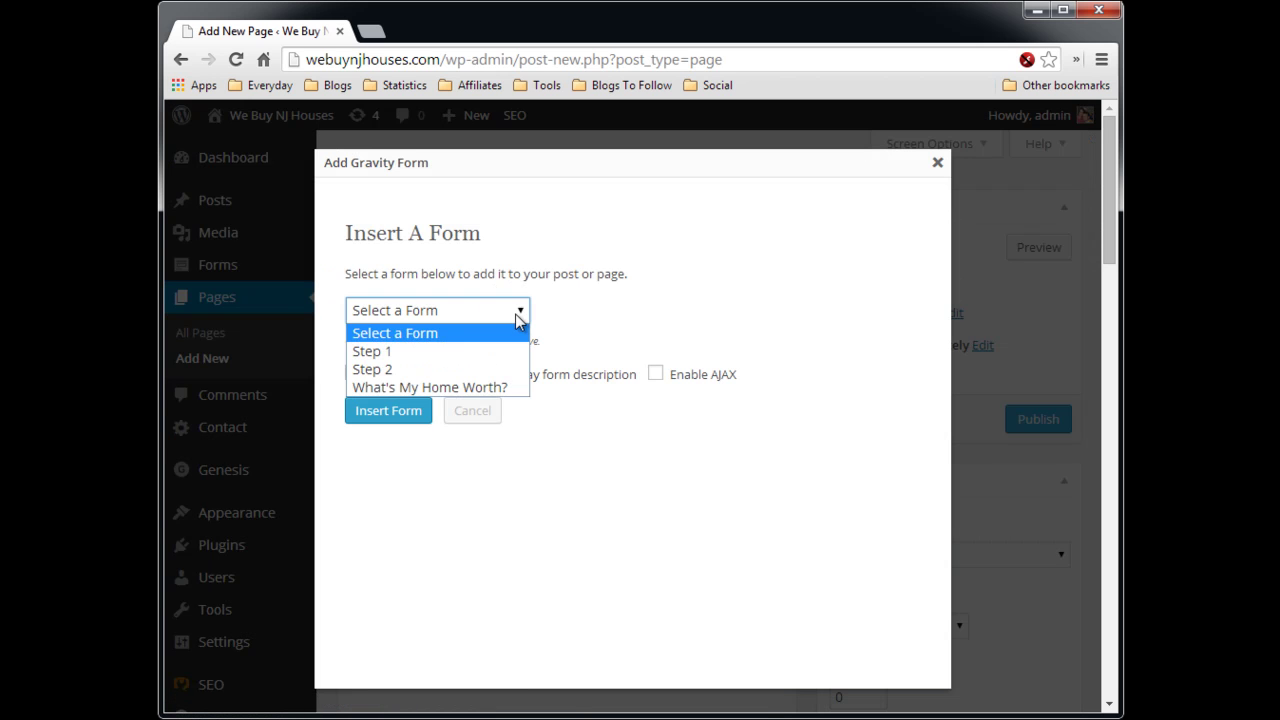
pyautogui.click(440, 348)
pyautogui.click(380, 419)
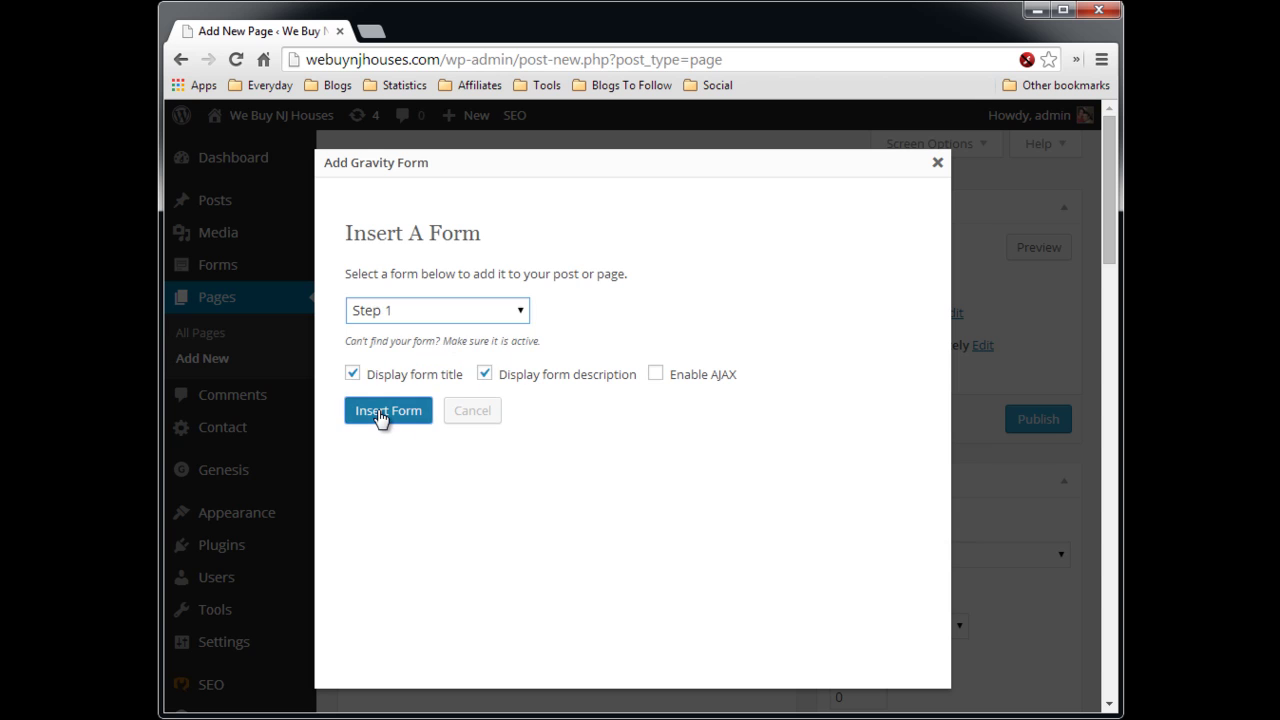
pyautogui.moveTo(562, 436); pyautogui.dragTo(341, 437)
pyautogui.click(586, 441)
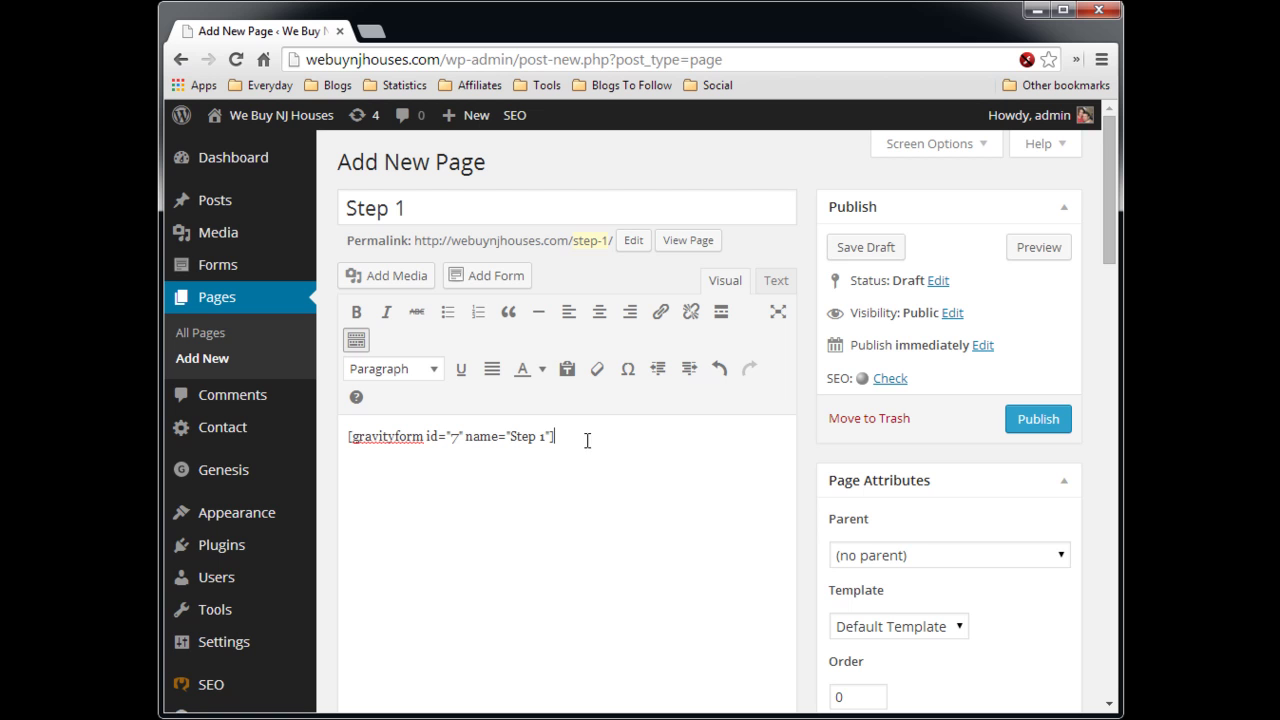
# - Save the Step 1 page as a draft and switch it to the full-width layout
pyautogui.click(876, 250)
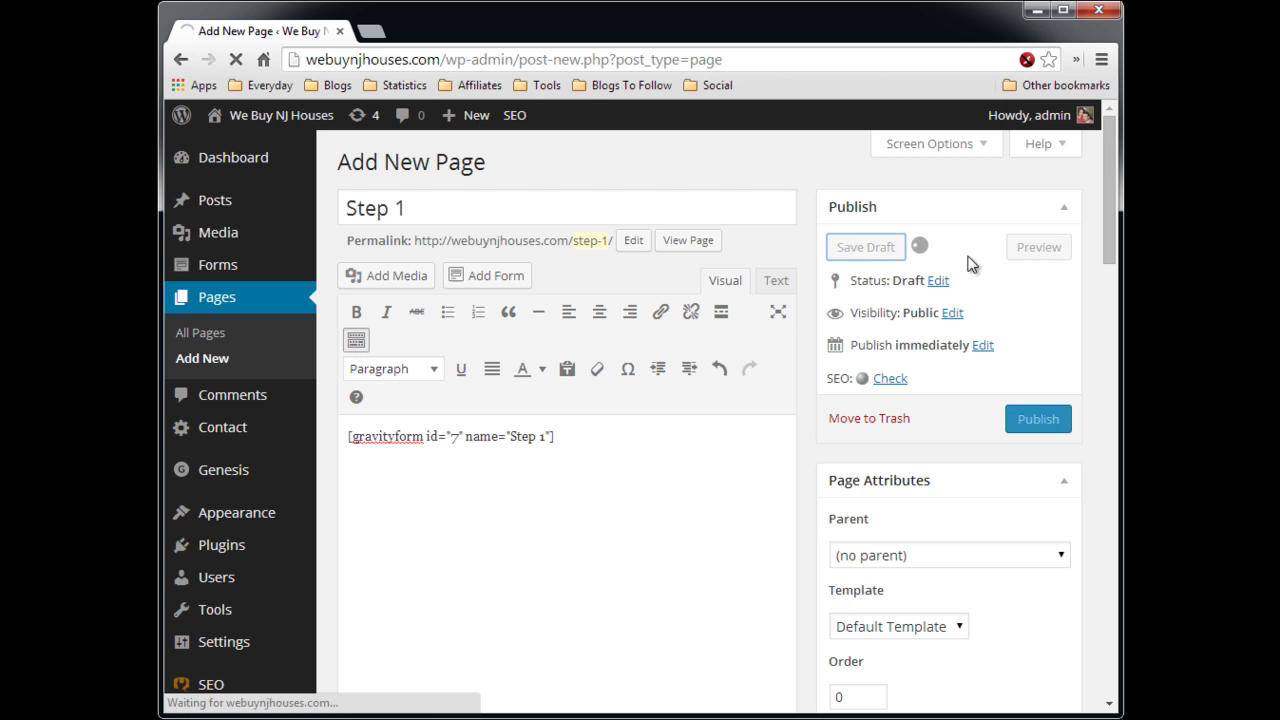
pyautogui.scroll(-1, 817, 385)
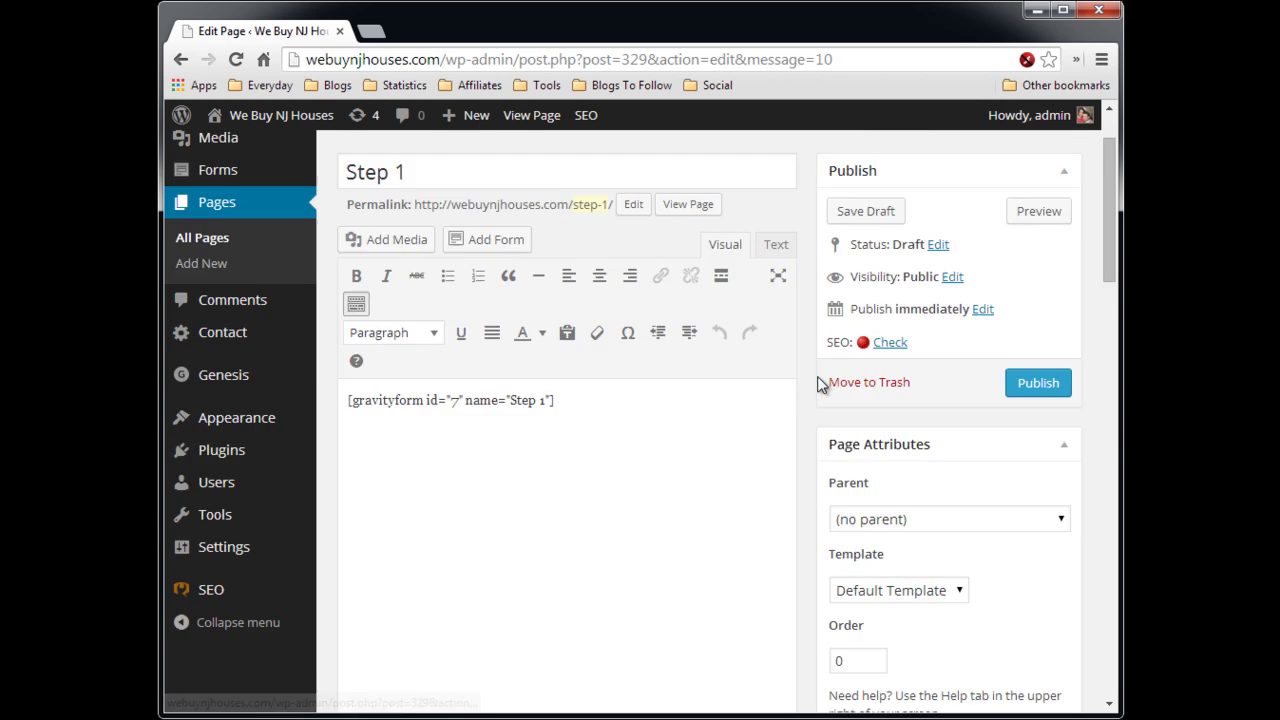
pyautogui.scroll(-10, 809, 375)
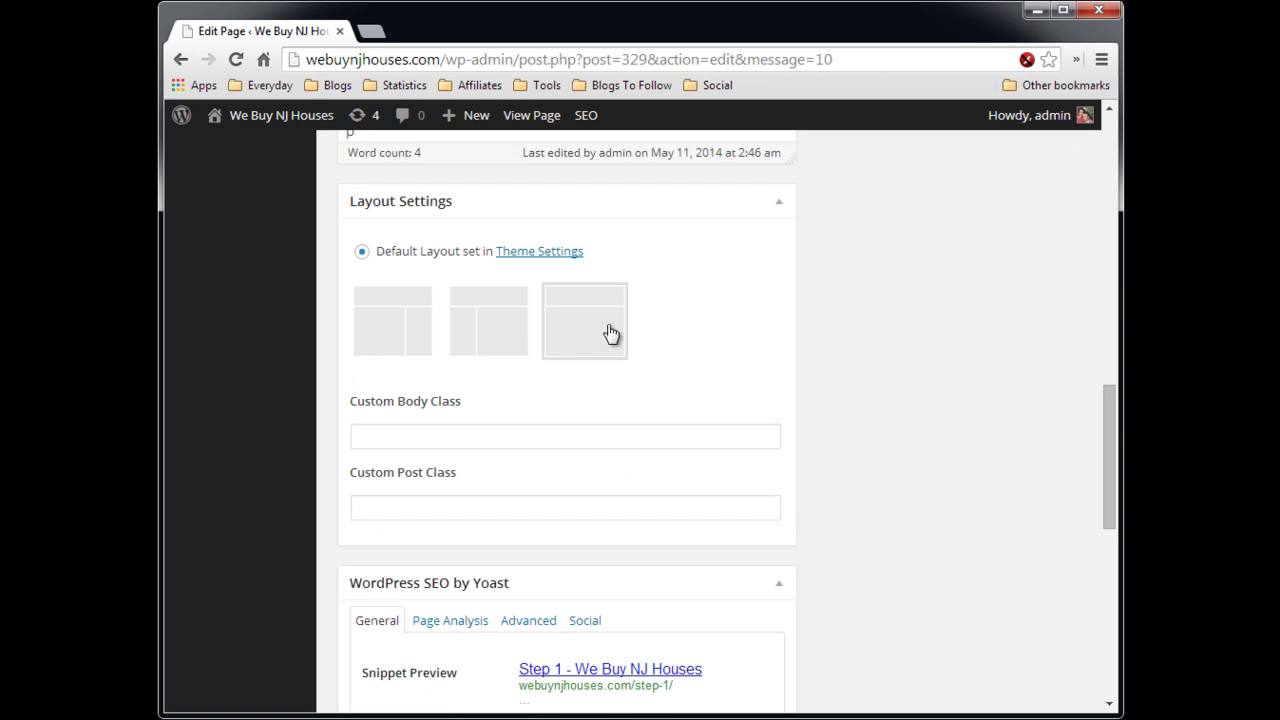
pyautogui.click(609, 333)
pyautogui.scroll(1, 811, 332)
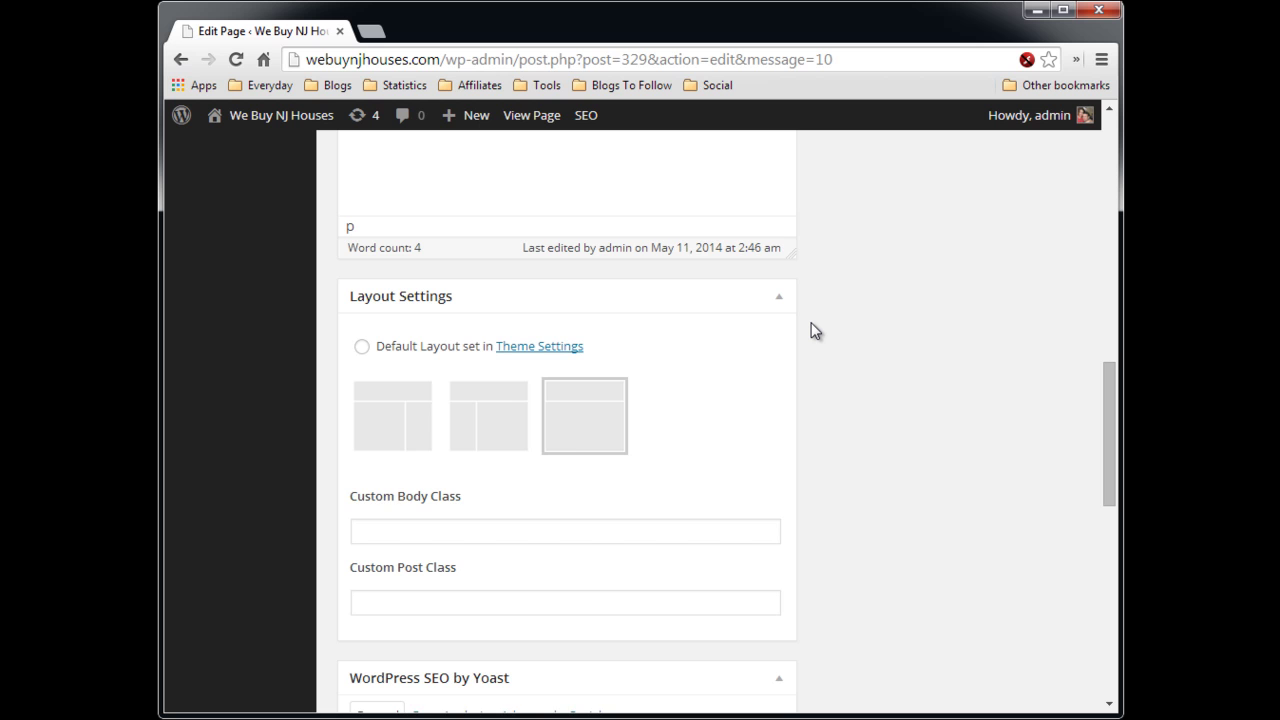
pyautogui.scroll(10, 807, 339)
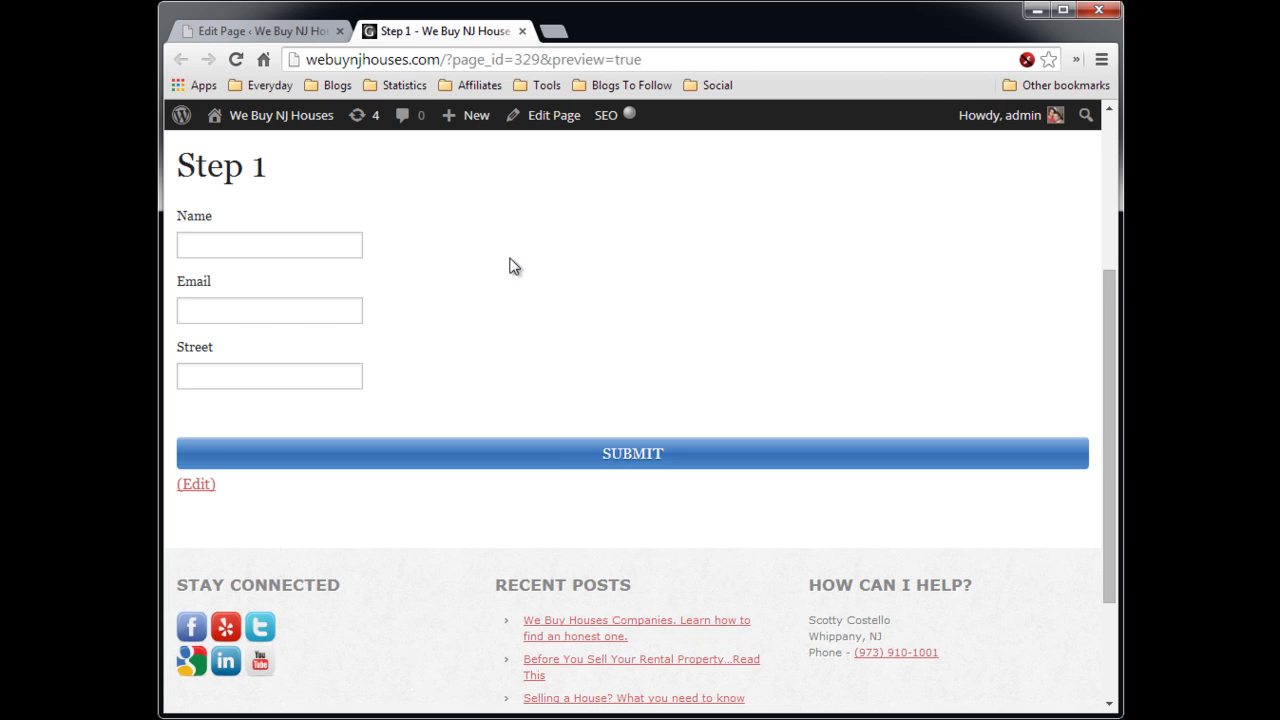
# - Check the page preview, then publish the Step 1 page
pyautogui.scroll(1, 520, 300)
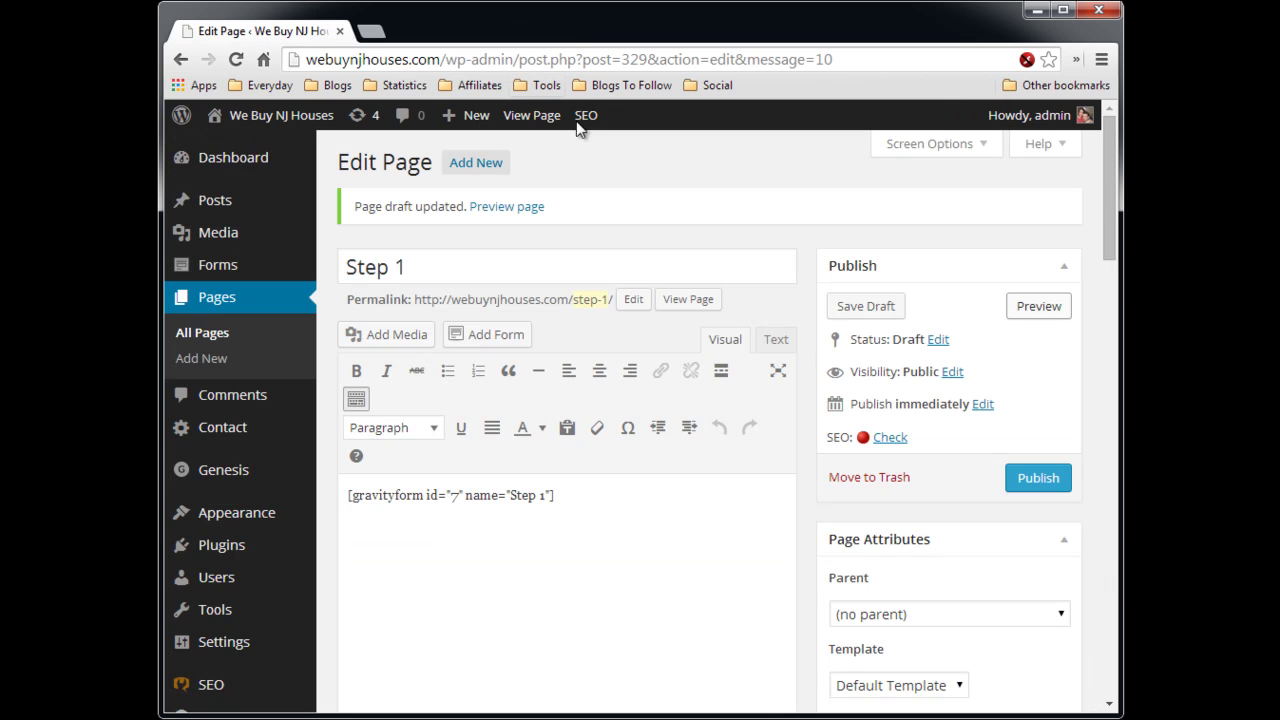
pyautogui.click(521, 31)
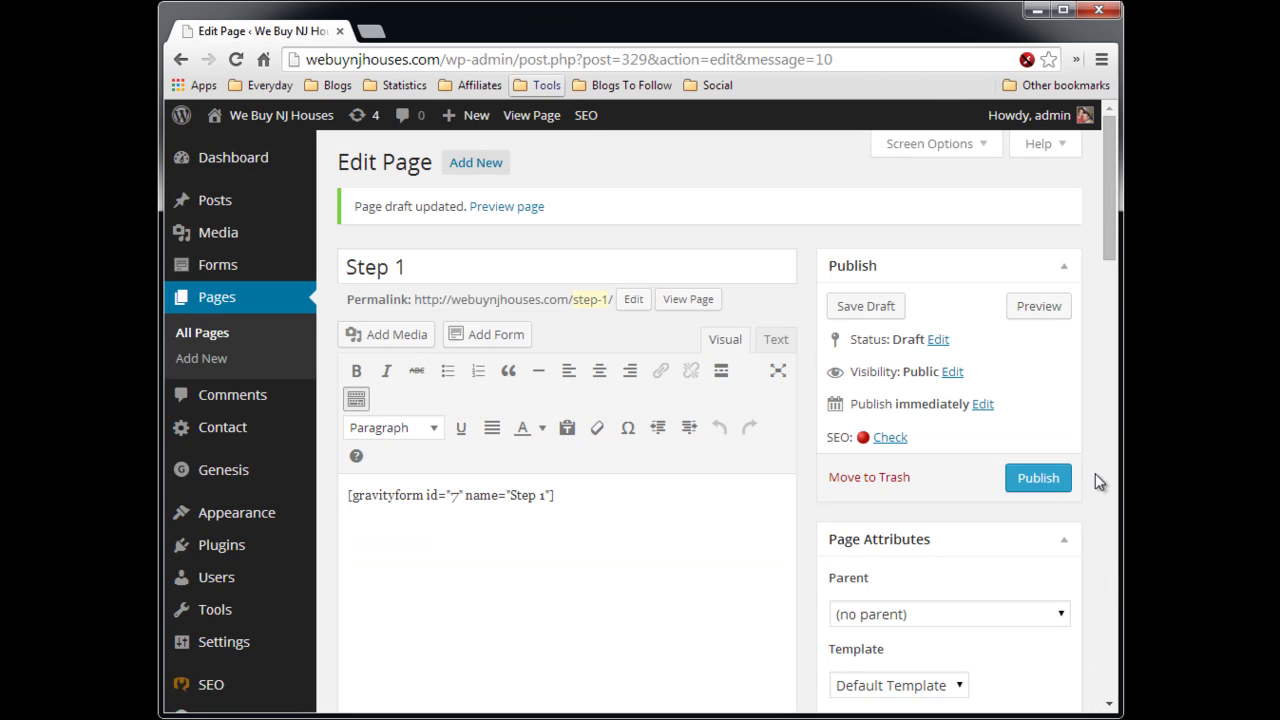
pyautogui.click(1038, 479)
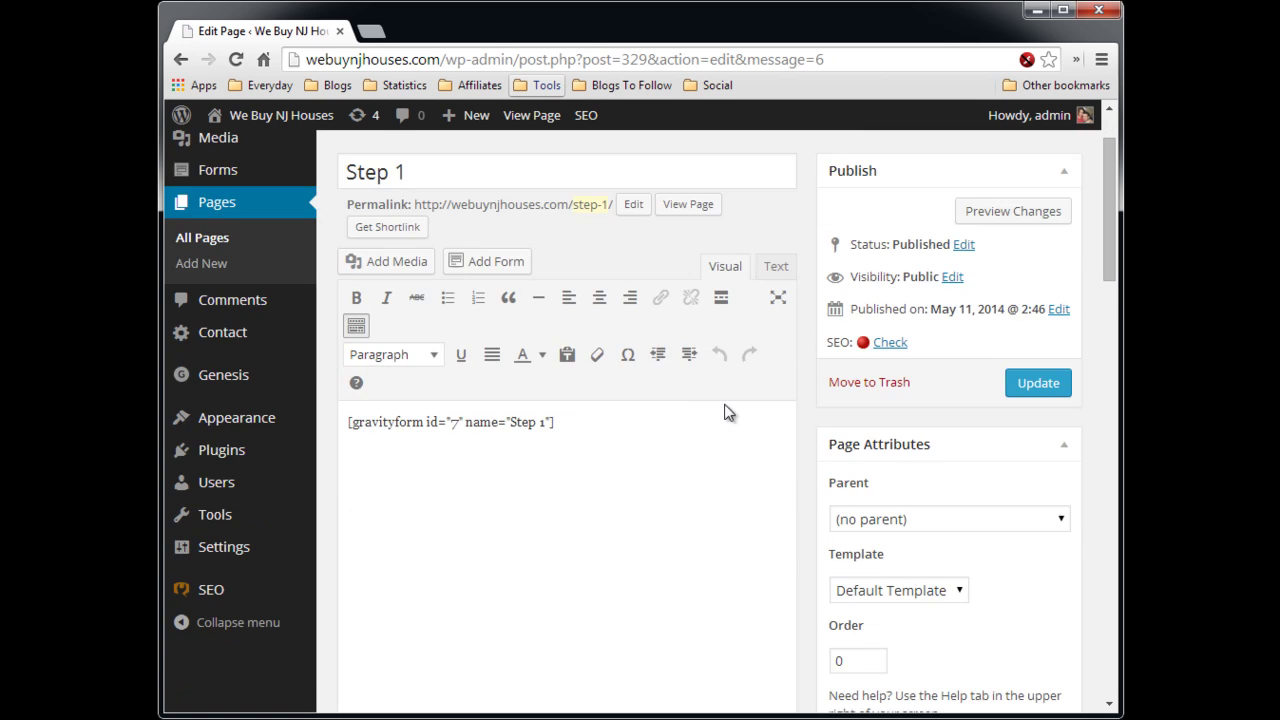
# - Add a new page titled 'Step 2'
pyautogui.click(488, 166)
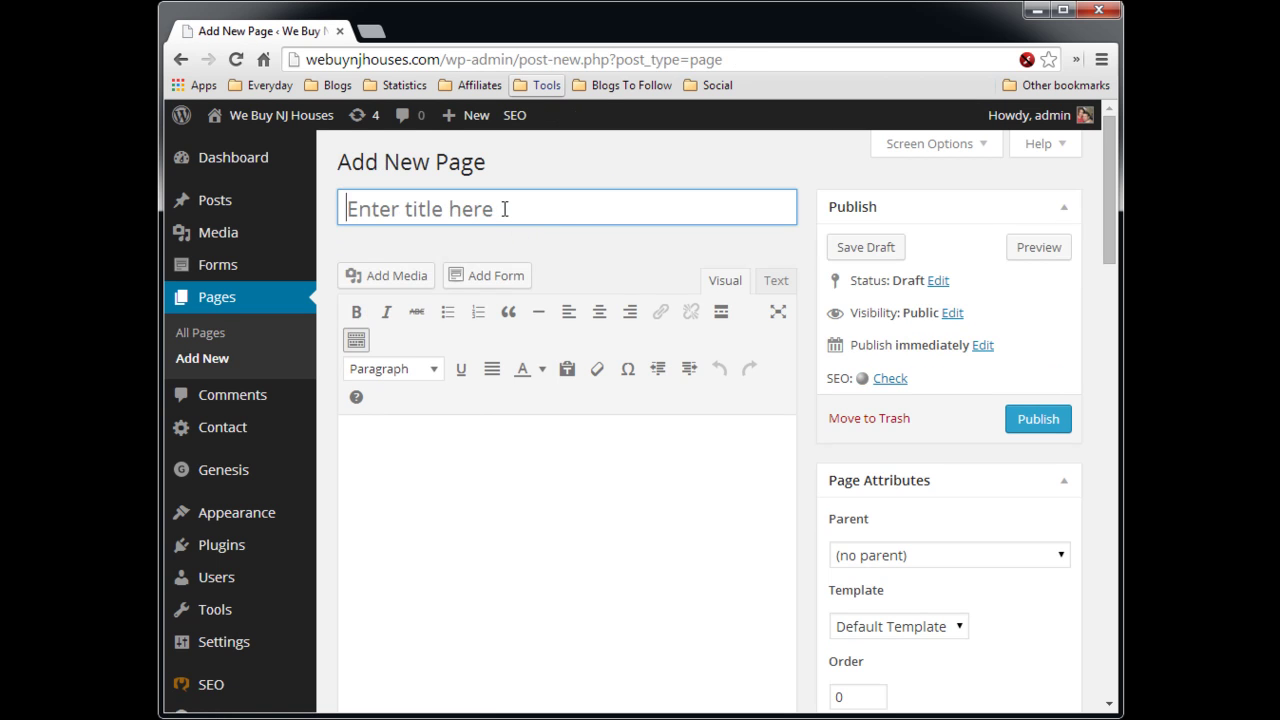
pyautogui.write('Tep')
pyautogui.press('BackSpace')
pyautogui.press('BackSpace')
pyautogui.press('BackSpace')
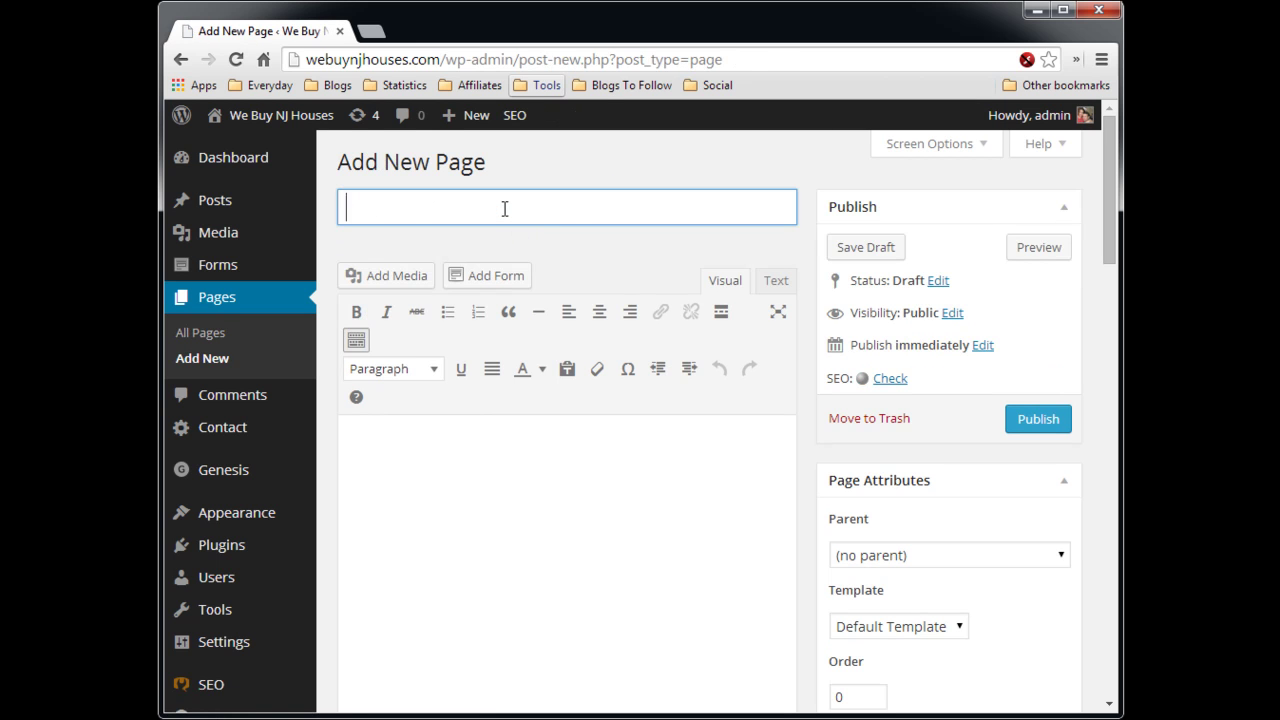
pyautogui.write('Step 2')
pyautogui.click(539, 431)
# - Insert the Step 2 form into the page as a gravityform shortcode
pyautogui.click(491, 283)
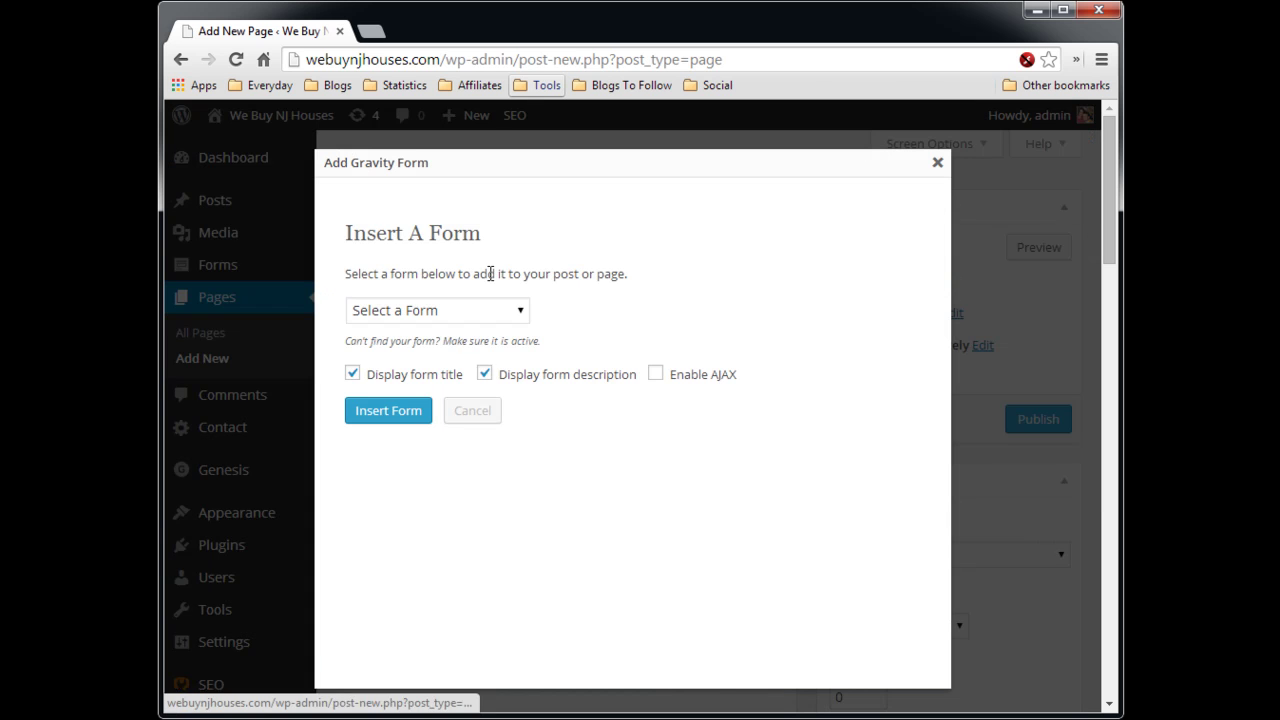
pyautogui.click(500, 310)
pyautogui.click(437, 369)
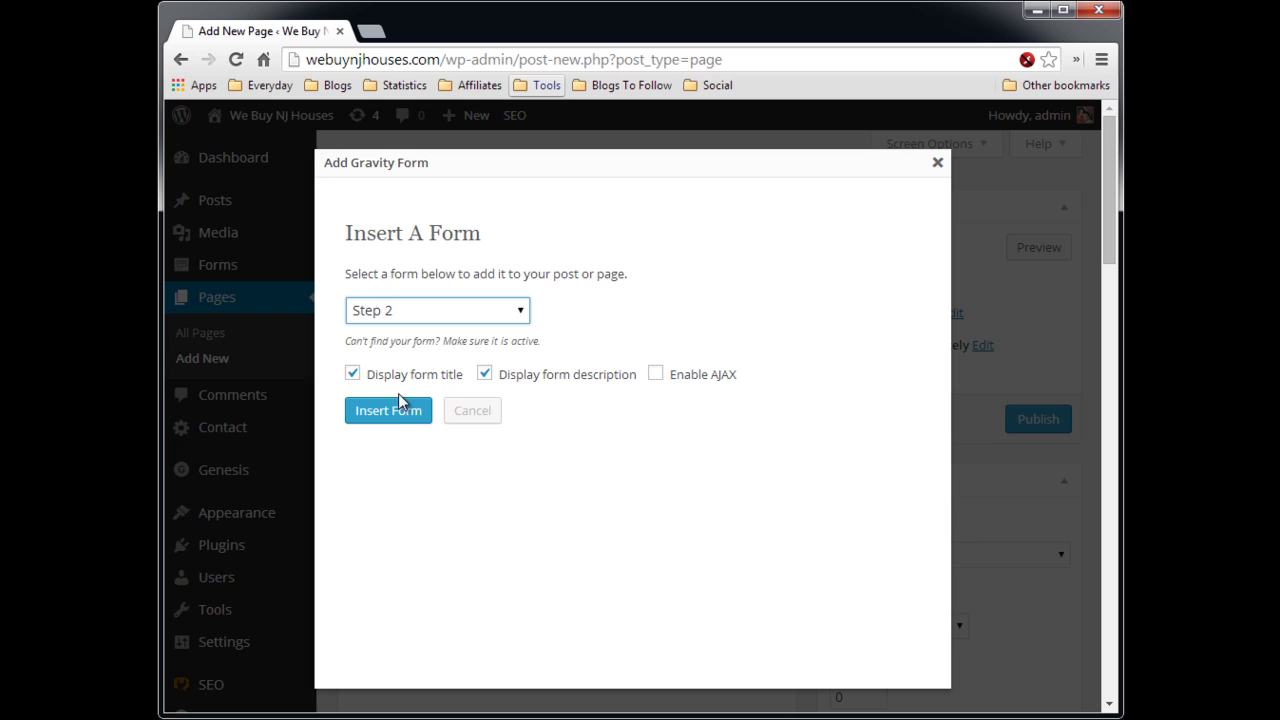
pyautogui.click(392, 414)
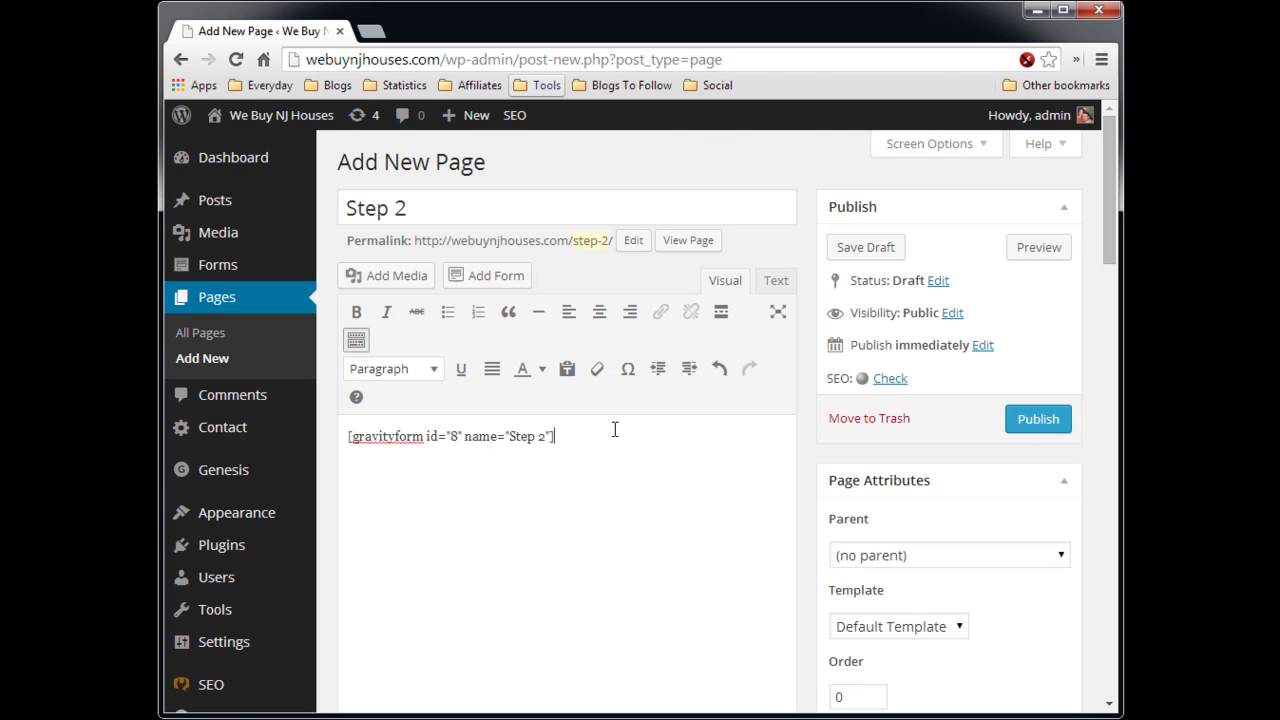
pyautogui.moveTo(556, 436); pyautogui.dragTo(344, 432)
pyautogui.moveTo(506, 437); pyautogui.dragTo(568, 436)
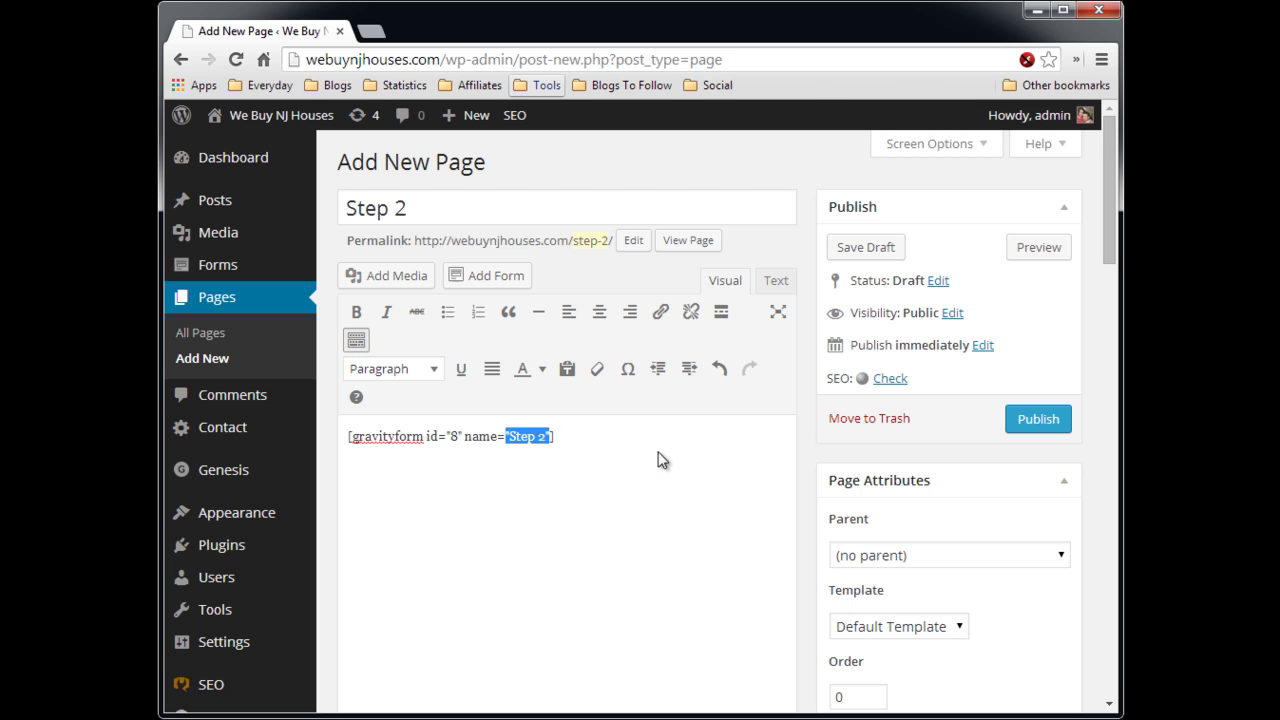
pyautogui.click(598, 260)
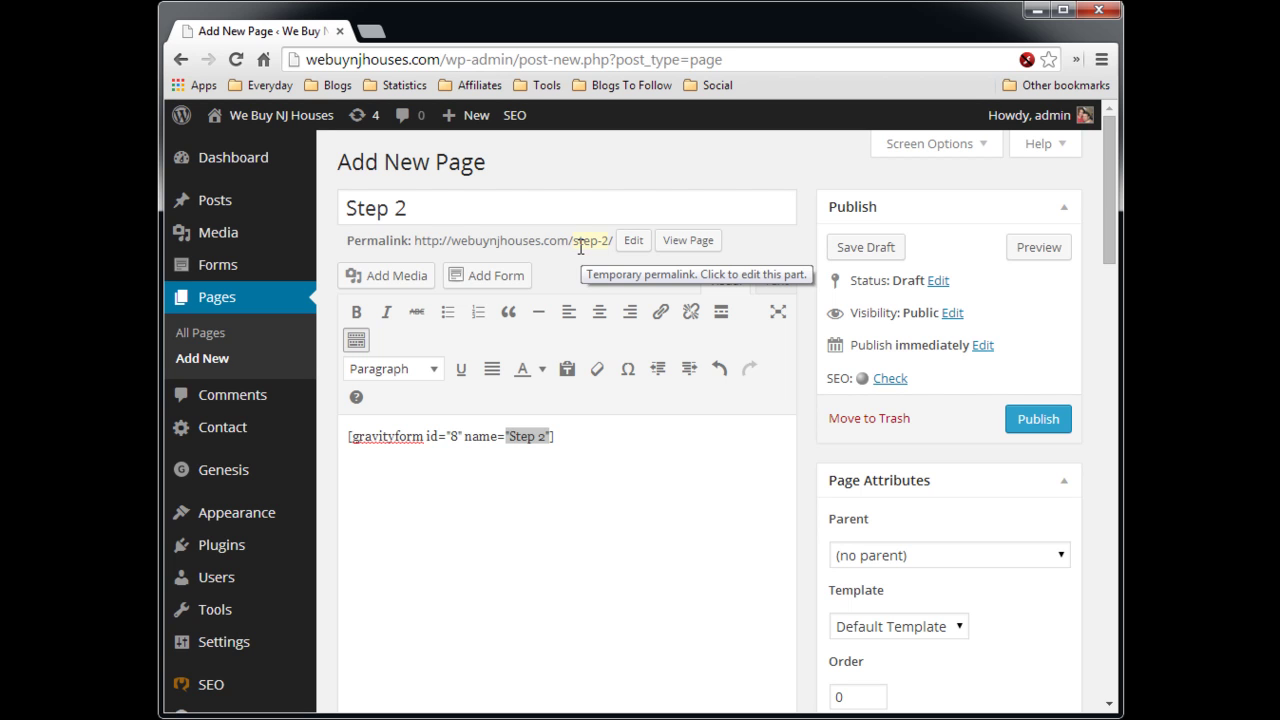
# - Extend the page title to 'Step 2 full form'
pyautogui.click(463, 210)
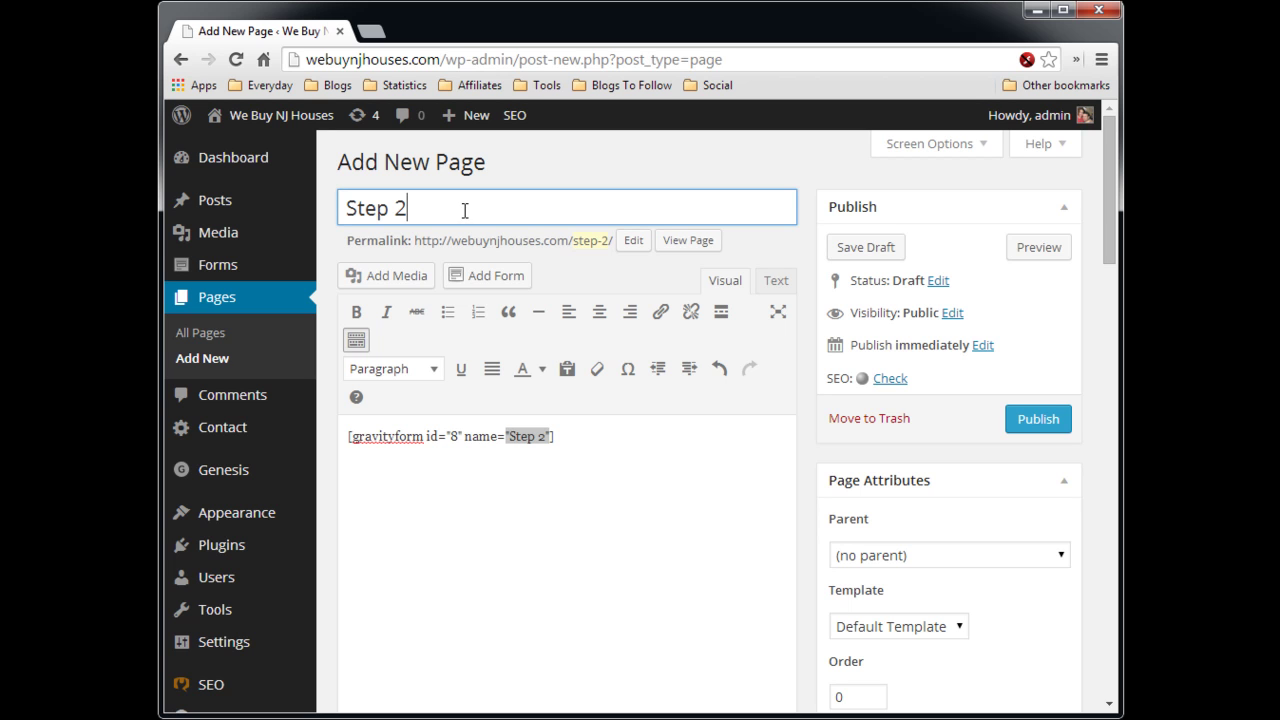
pyautogui.write('full form')
pyautogui.click(628, 272)
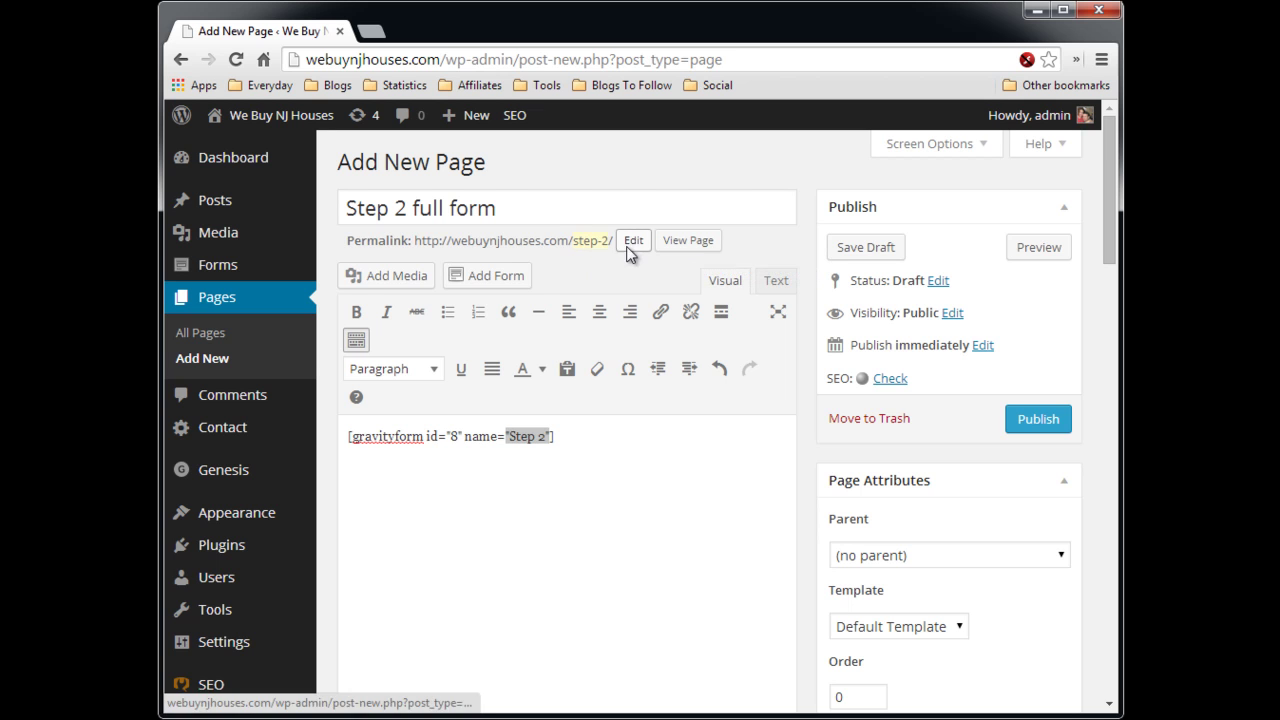
# - Set the permalink slug to step-2-full-form and save the page as a draft
pyautogui.click(630, 240)
pyautogui.click(623, 245)
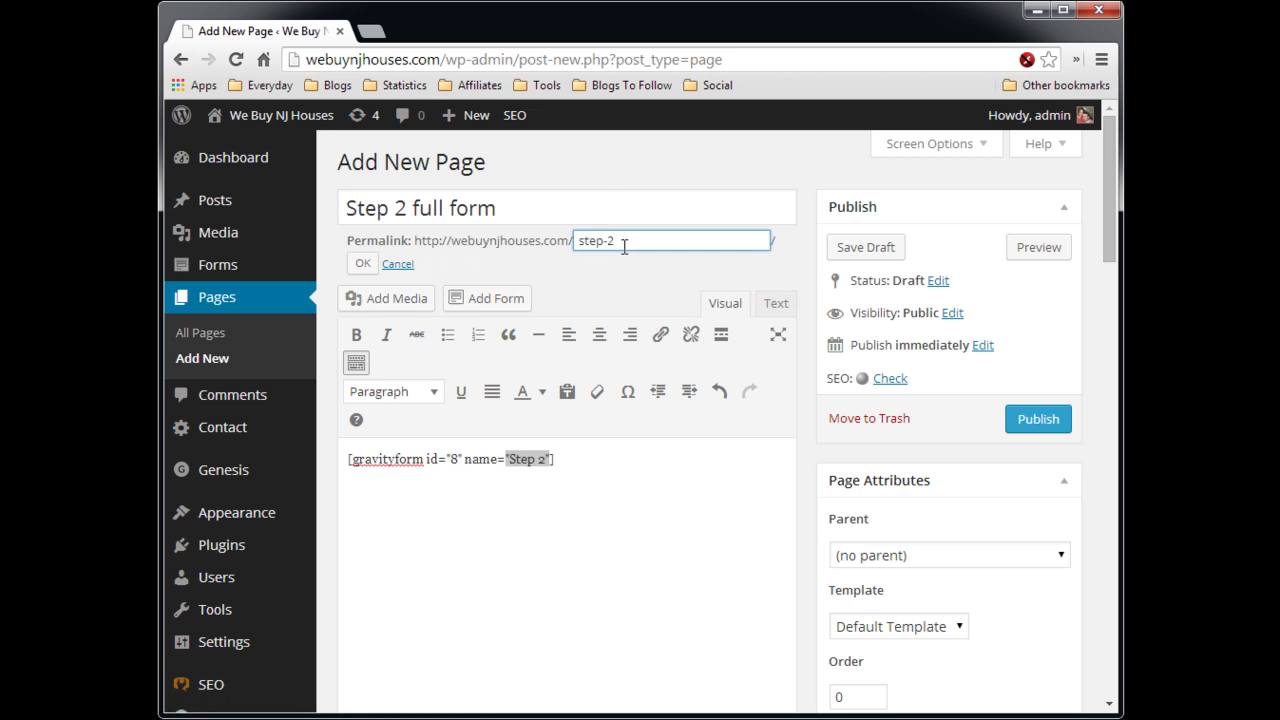
pyautogui.click(369, 264)
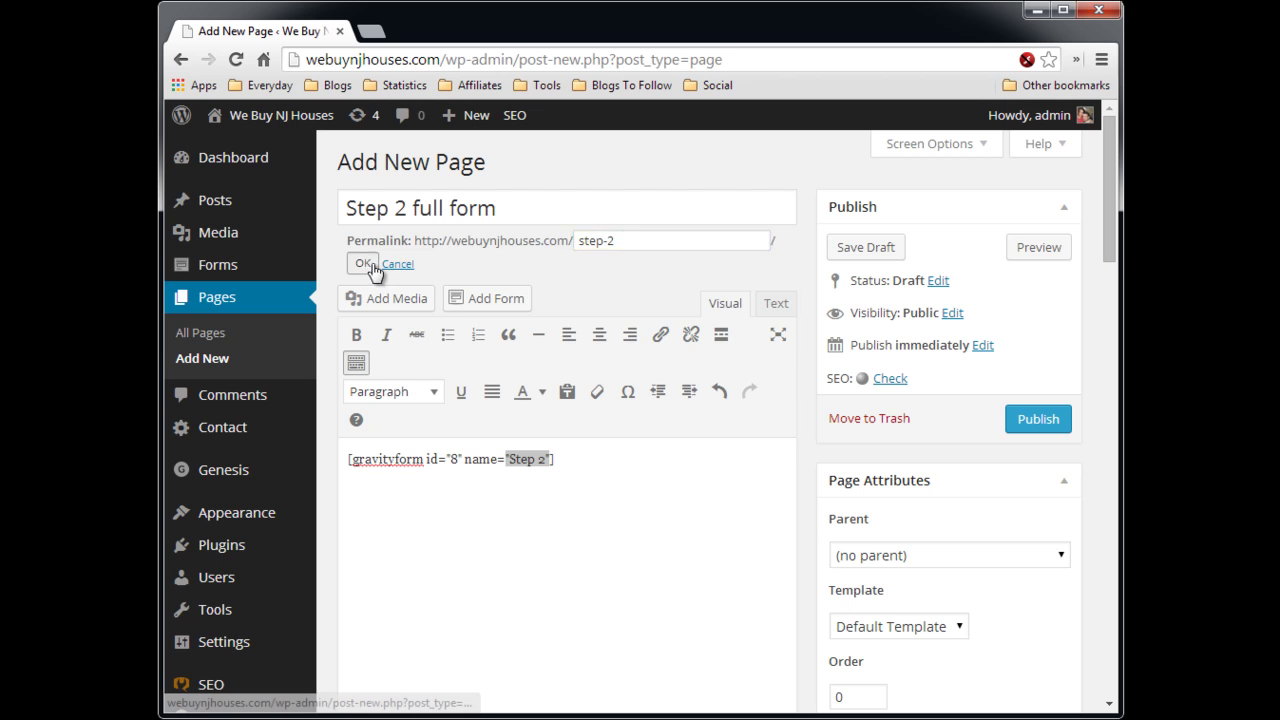
pyautogui.click(880, 257)
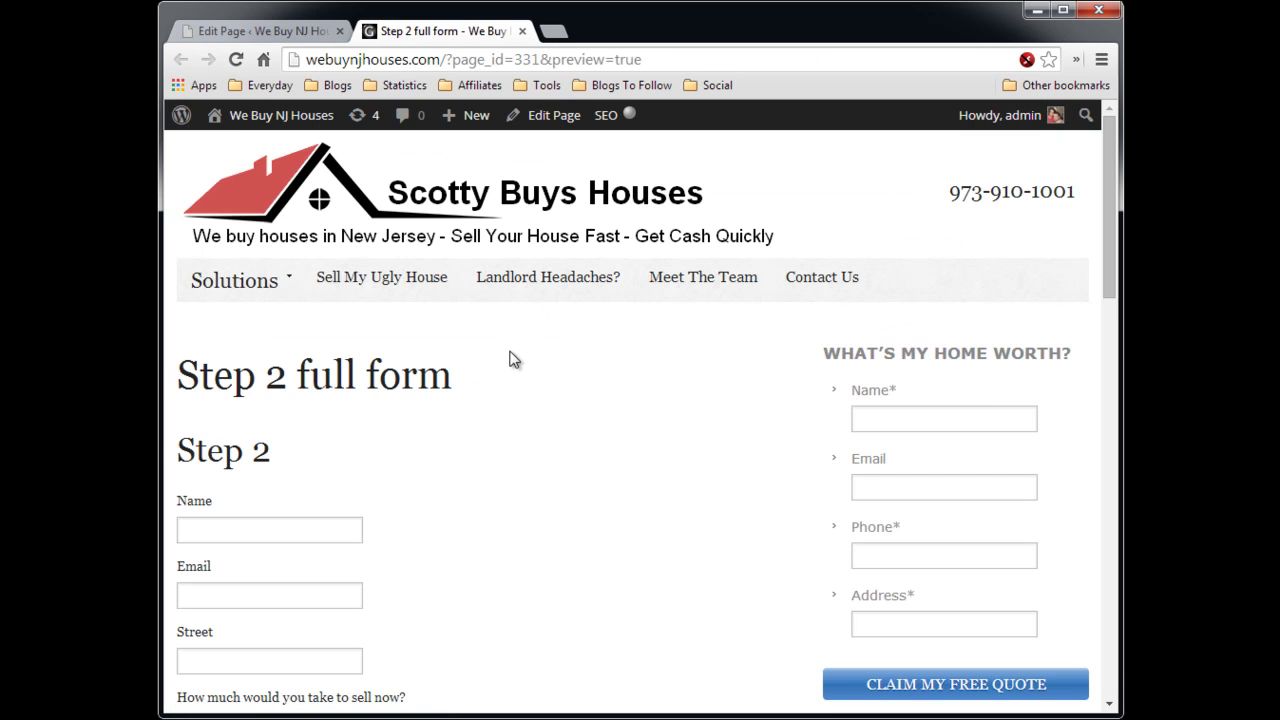
pyautogui.scroll(-2, 512, 365)
pyautogui.scroll(1, 510, 377)
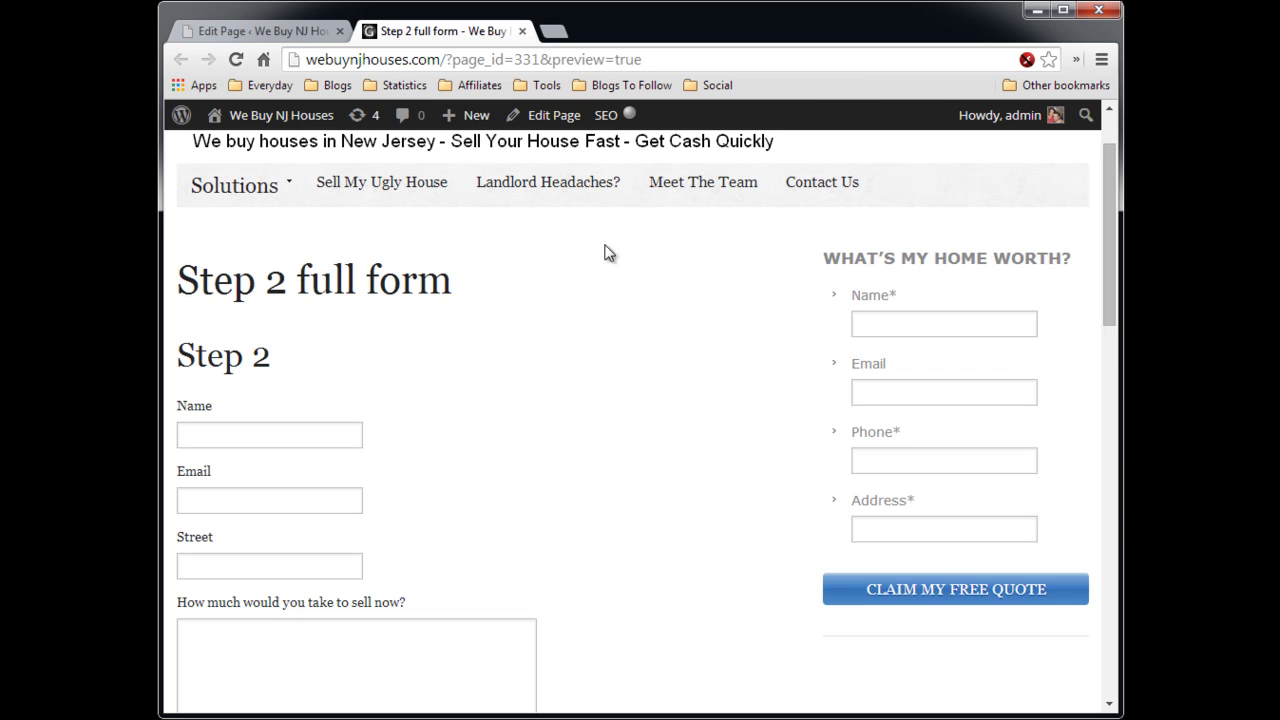
# - Switch the Step 2 full form page to the full-width layout without the sidebar
pyautogui.click(290, 35)
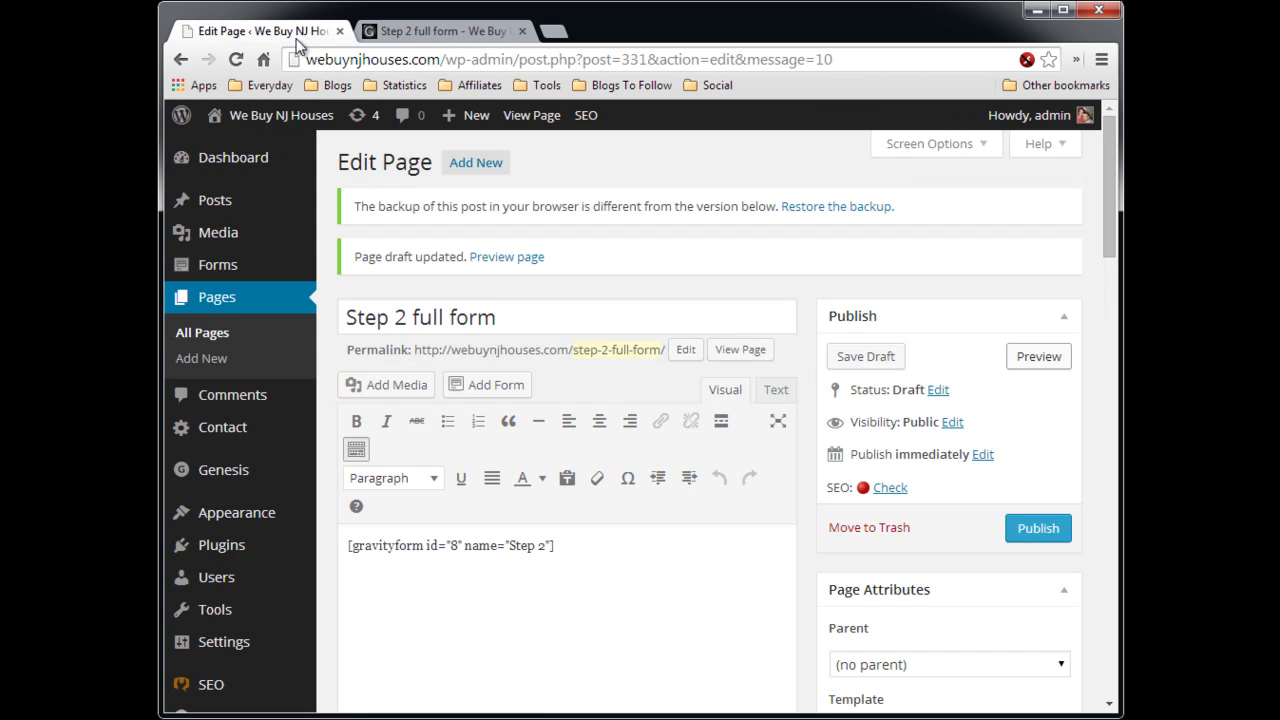
pyautogui.scroll(-5, 801, 353)
pyautogui.scroll(-5, 801, 360)
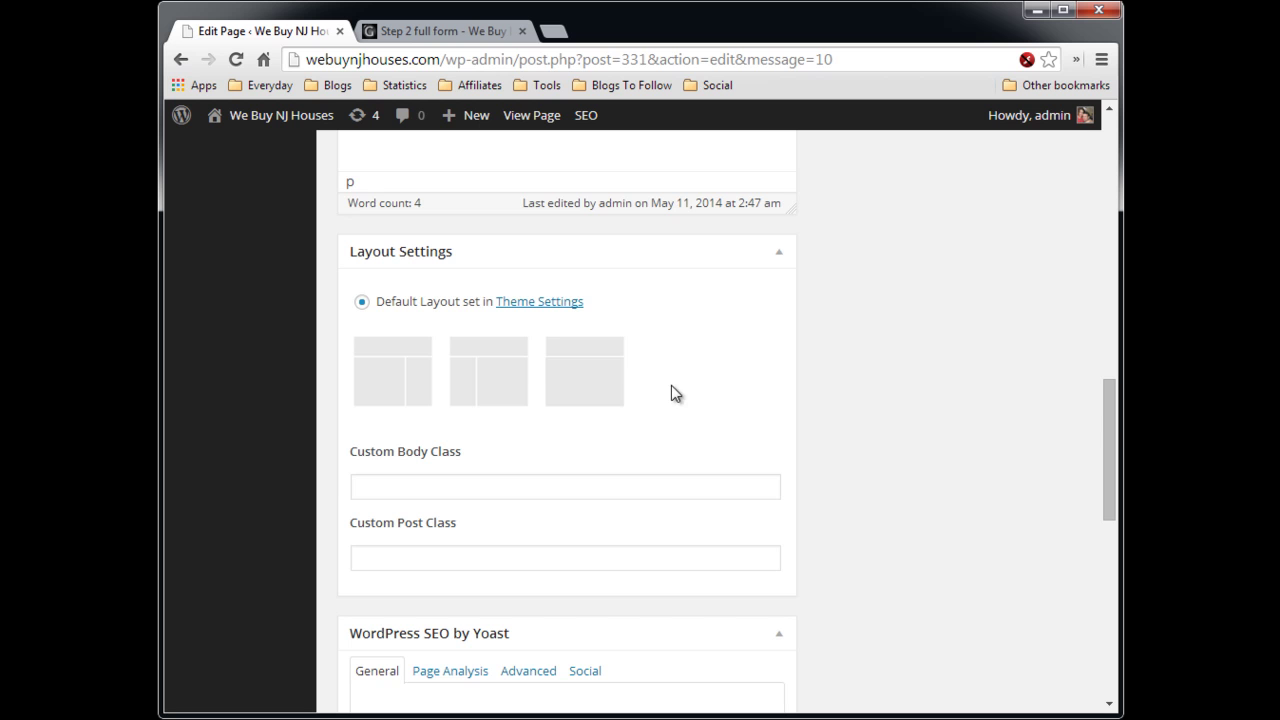
pyautogui.click(615, 378)
# - Preview the page down to the Submit button, then close the preview
pyautogui.scroll(10, 867, 350)
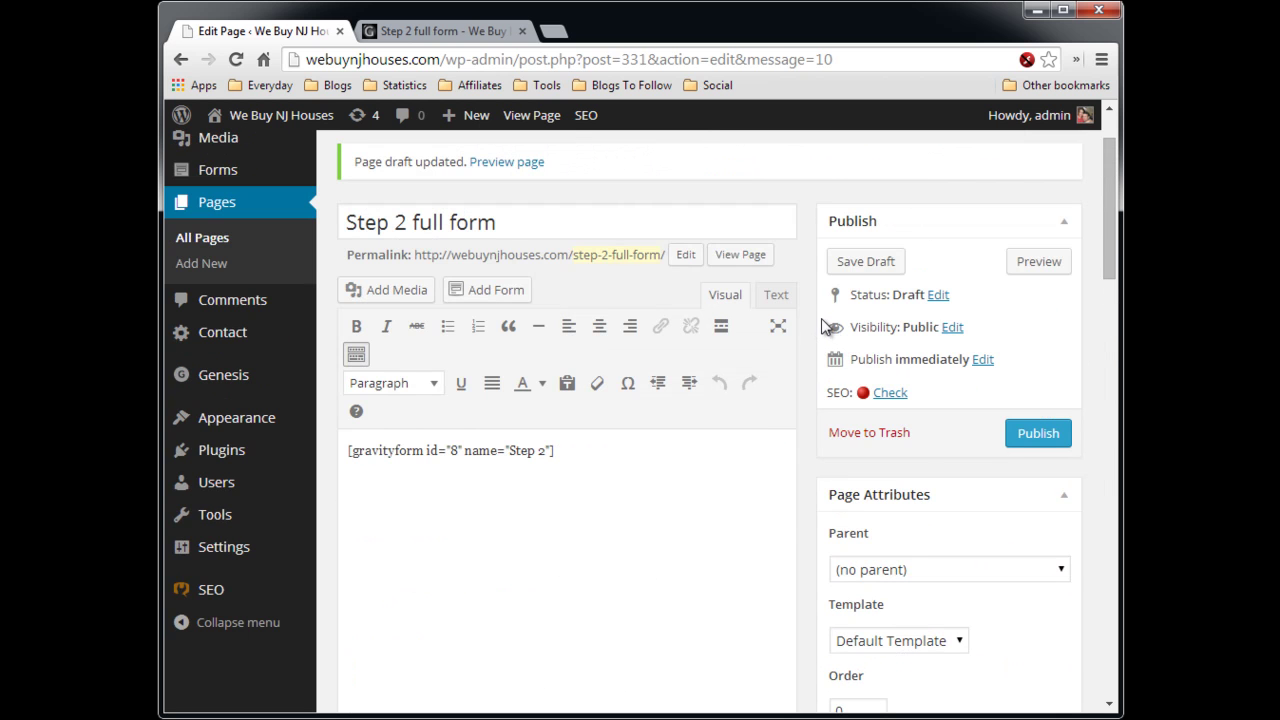
pyautogui.click(1040, 268)
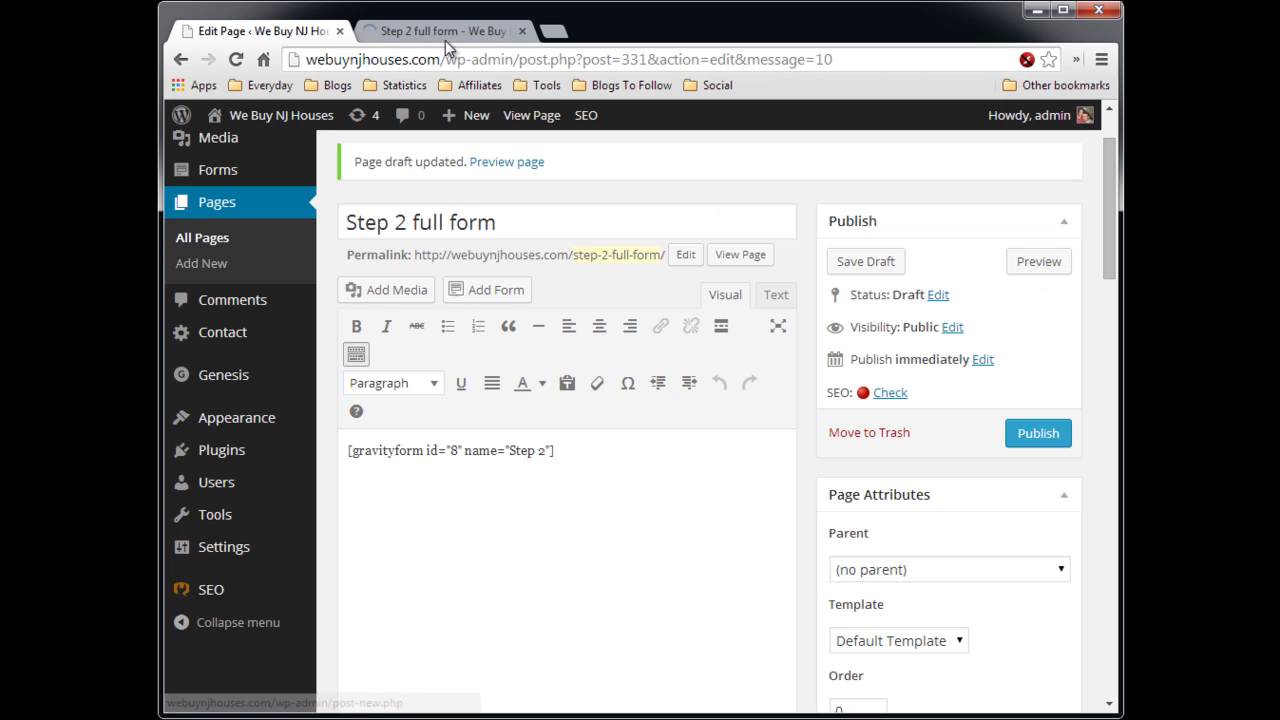
pyautogui.click(475, 30)
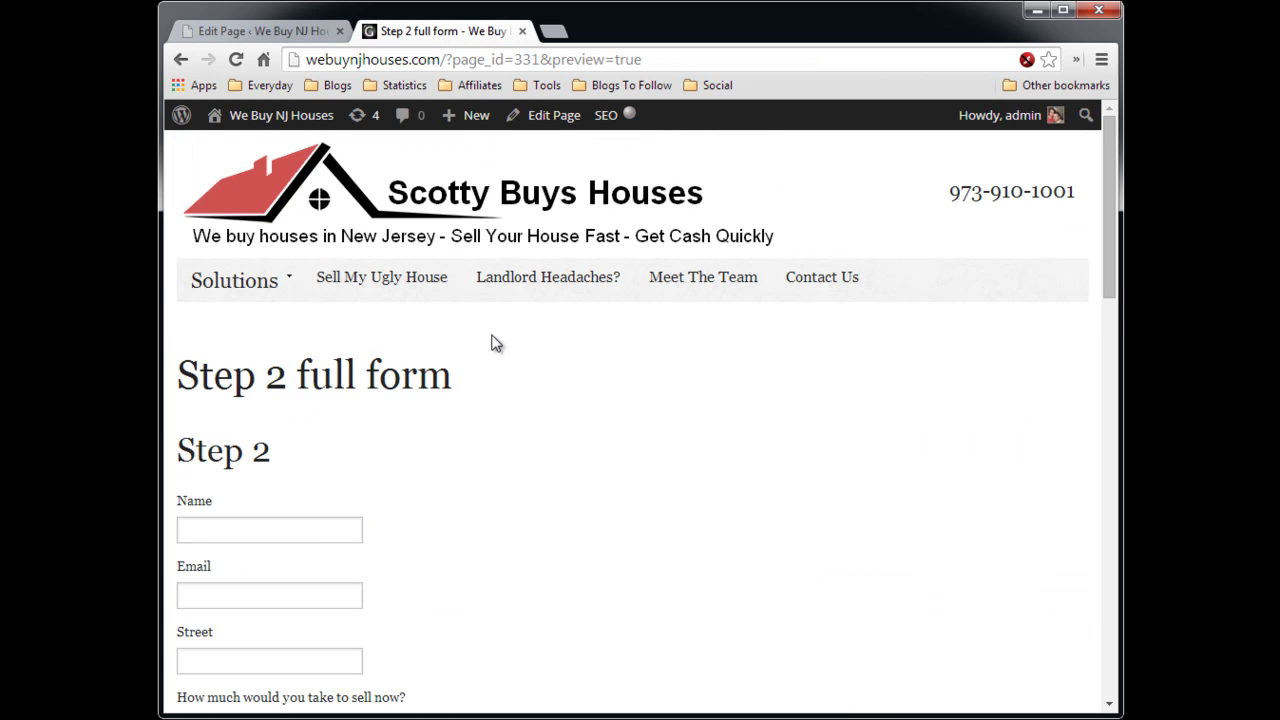
pyautogui.scroll(-7, 557, 366)
pyautogui.scroll(-5, 591, 380)
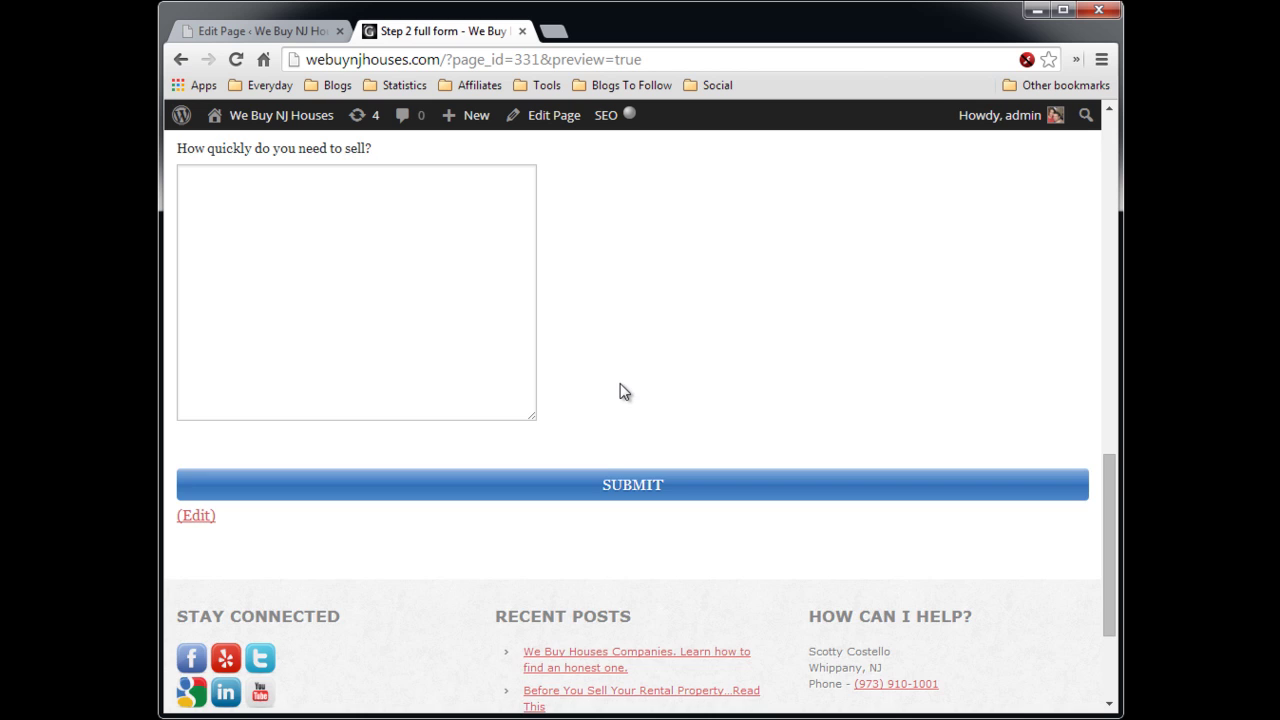
pyautogui.scroll(4, 630, 386)
pyautogui.scroll(6, 630, 386)
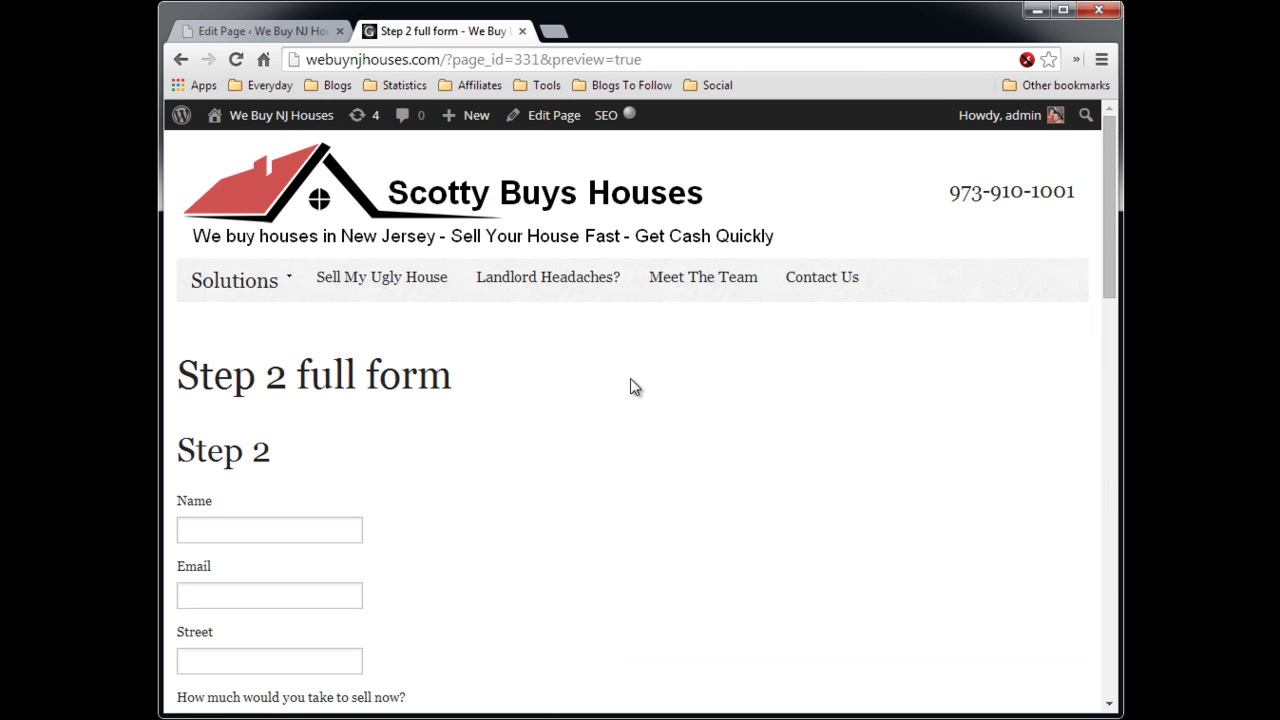
pyautogui.click(522, 31)
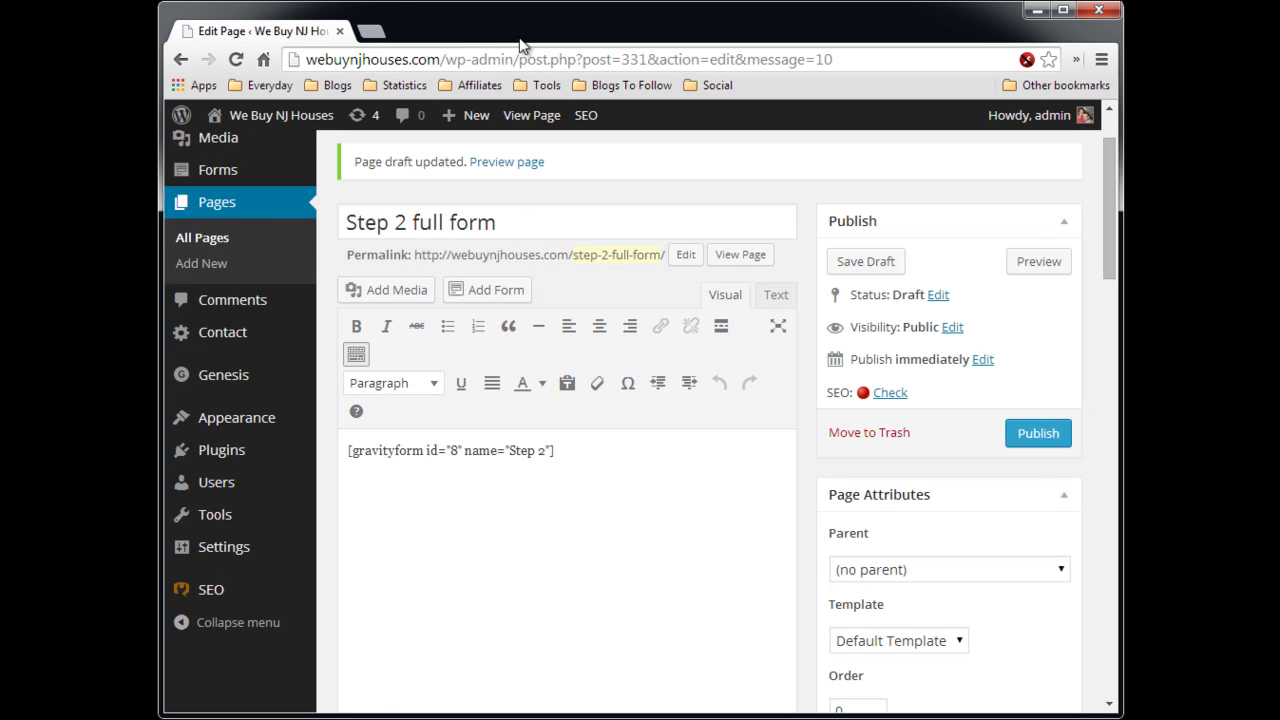
# - Publish the Step 2 full form page, then open Step 1 in a new tab from a 'step' page search
pyautogui.click(1037, 433)
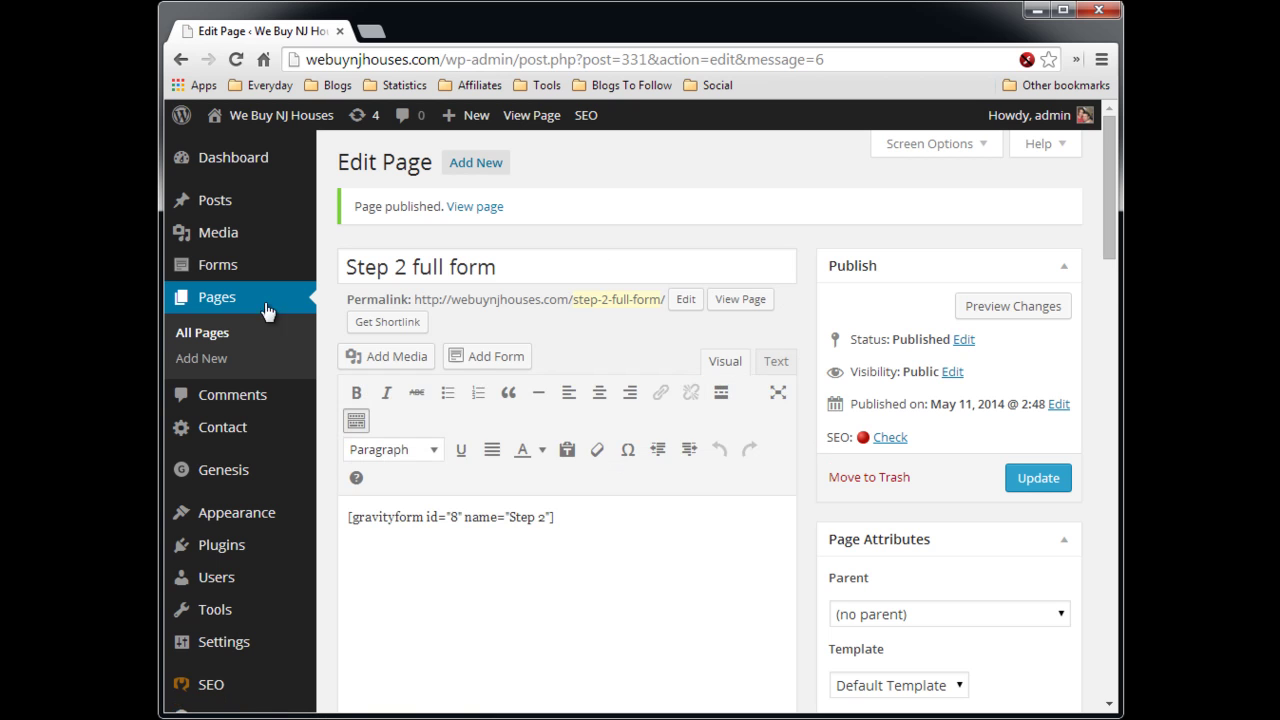
pyautogui.click(216, 343)
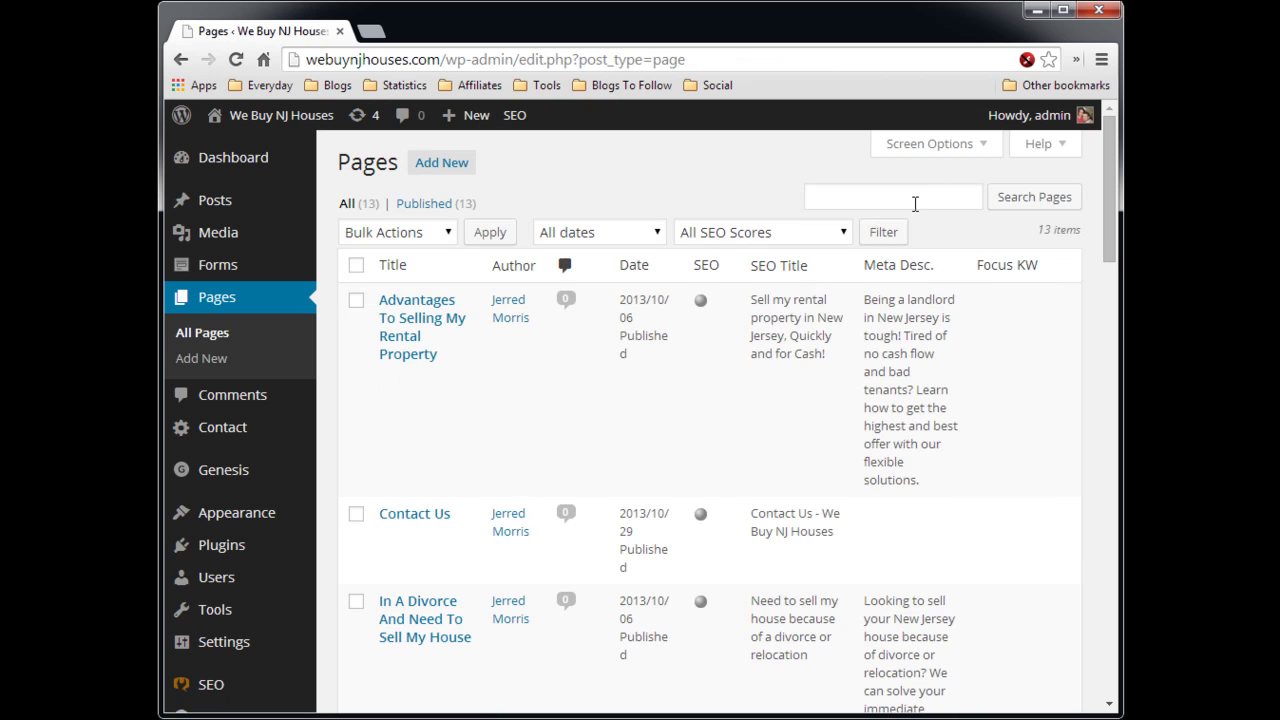
pyautogui.click(915, 198)
pyautogui.write('step')
pyautogui.press('Return')
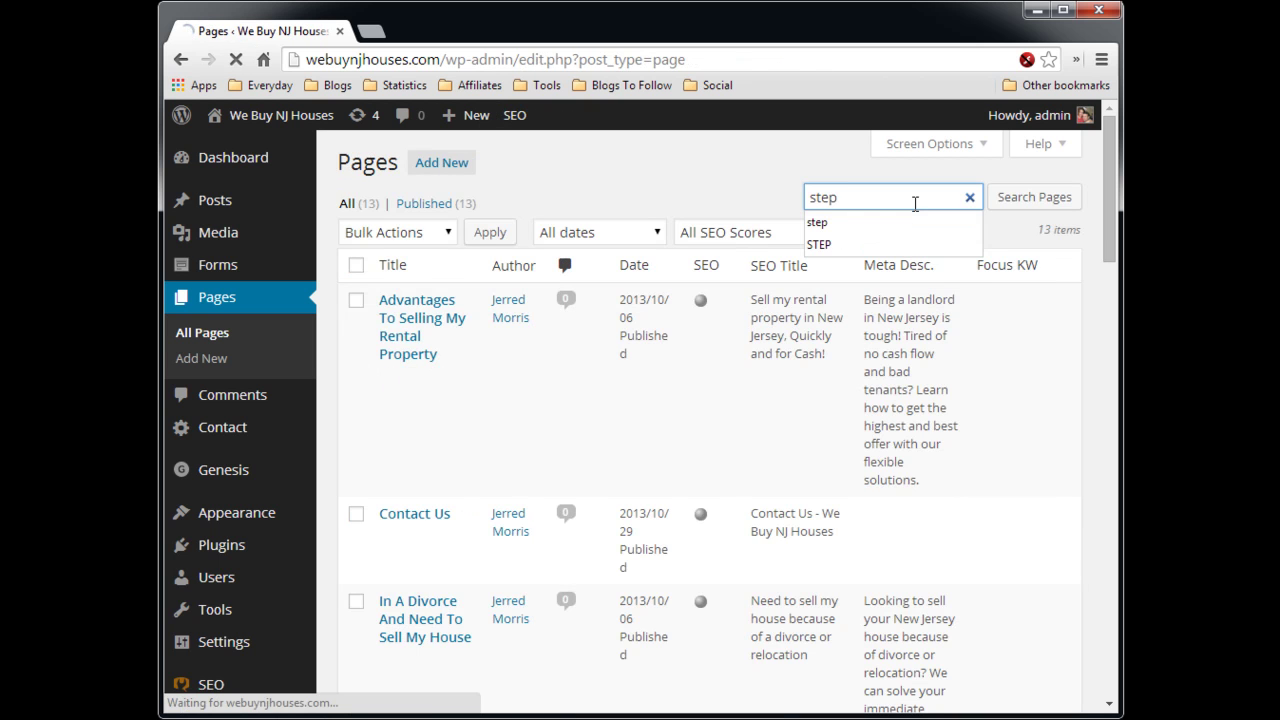
pyautogui.moveTo(443, 395)
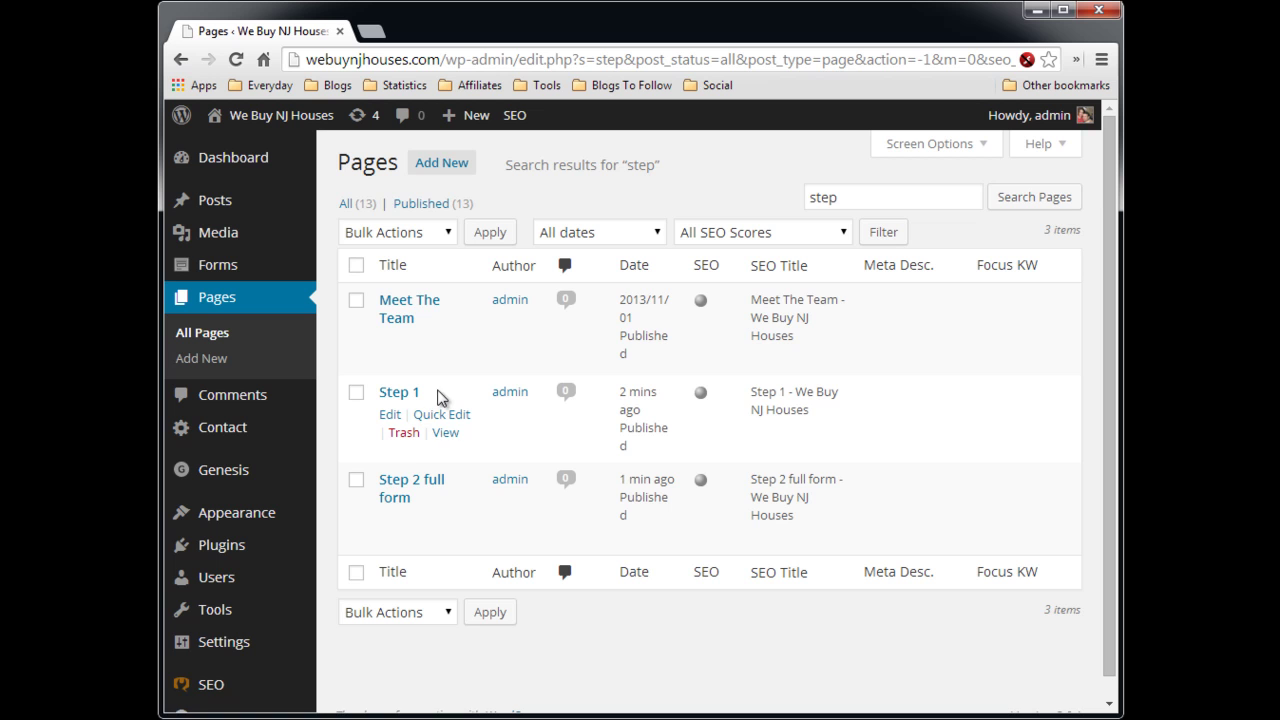
pyautogui.rightClick(443, 435)
pyautogui.click(458, 441)
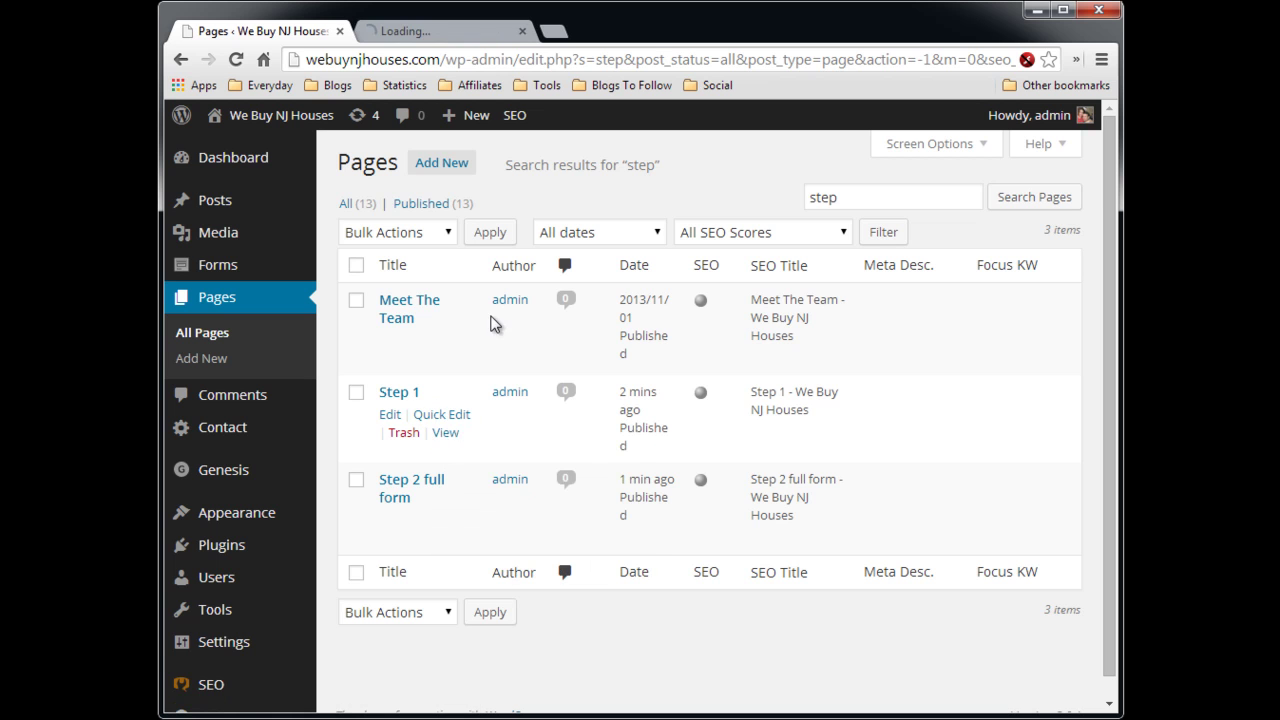
# - On the live Step 1 page, enter the visitor's full name in the Name field
pyautogui.click(472, 31)
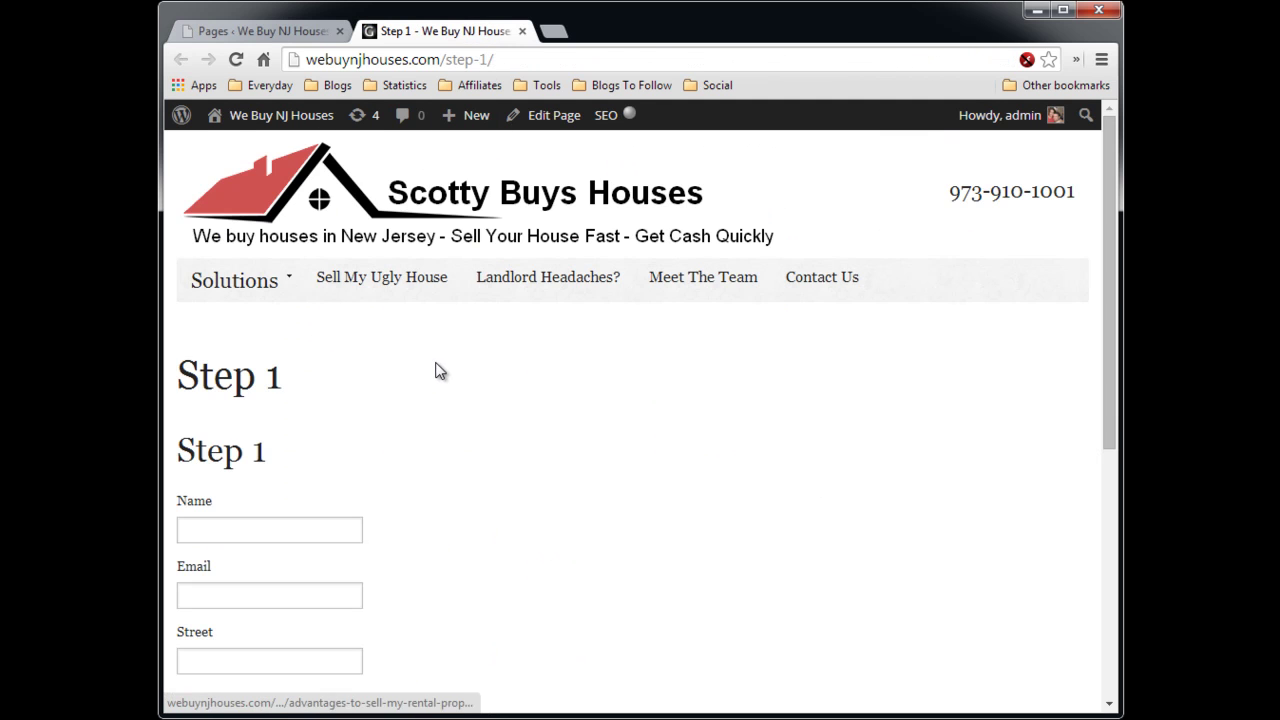
pyautogui.scroll(-2, 437, 368)
pyautogui.click(329, 339)
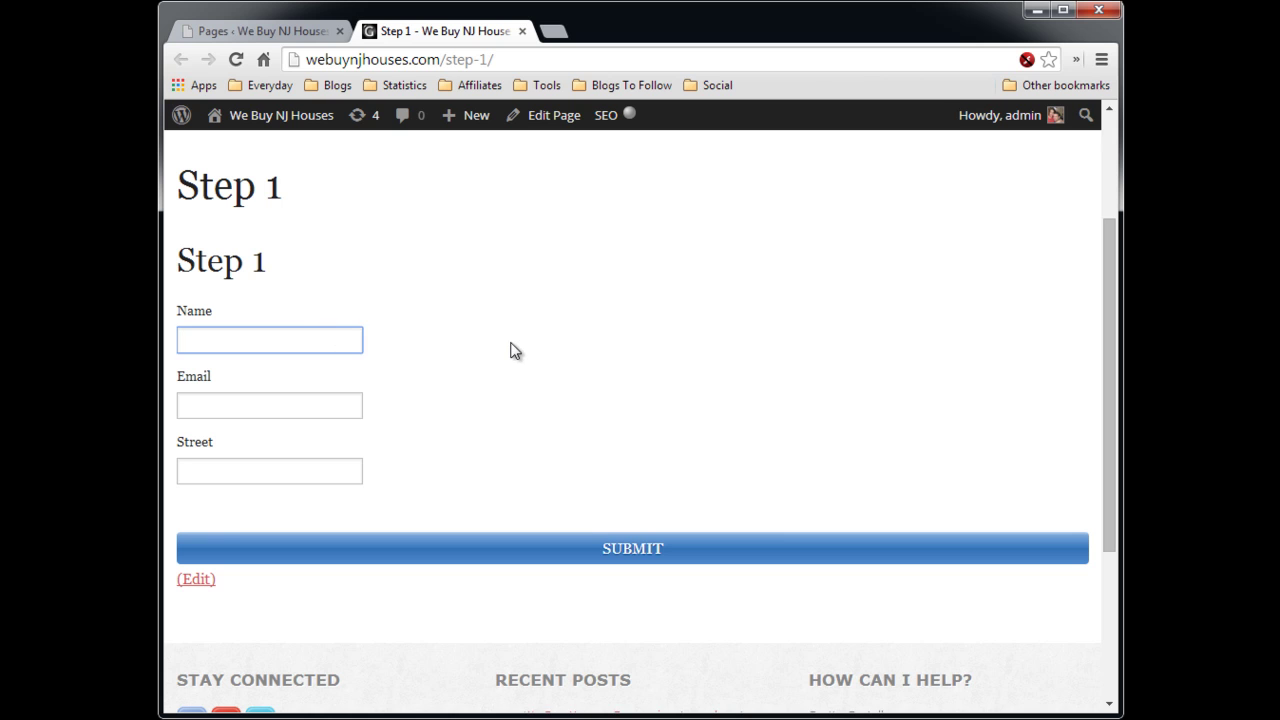
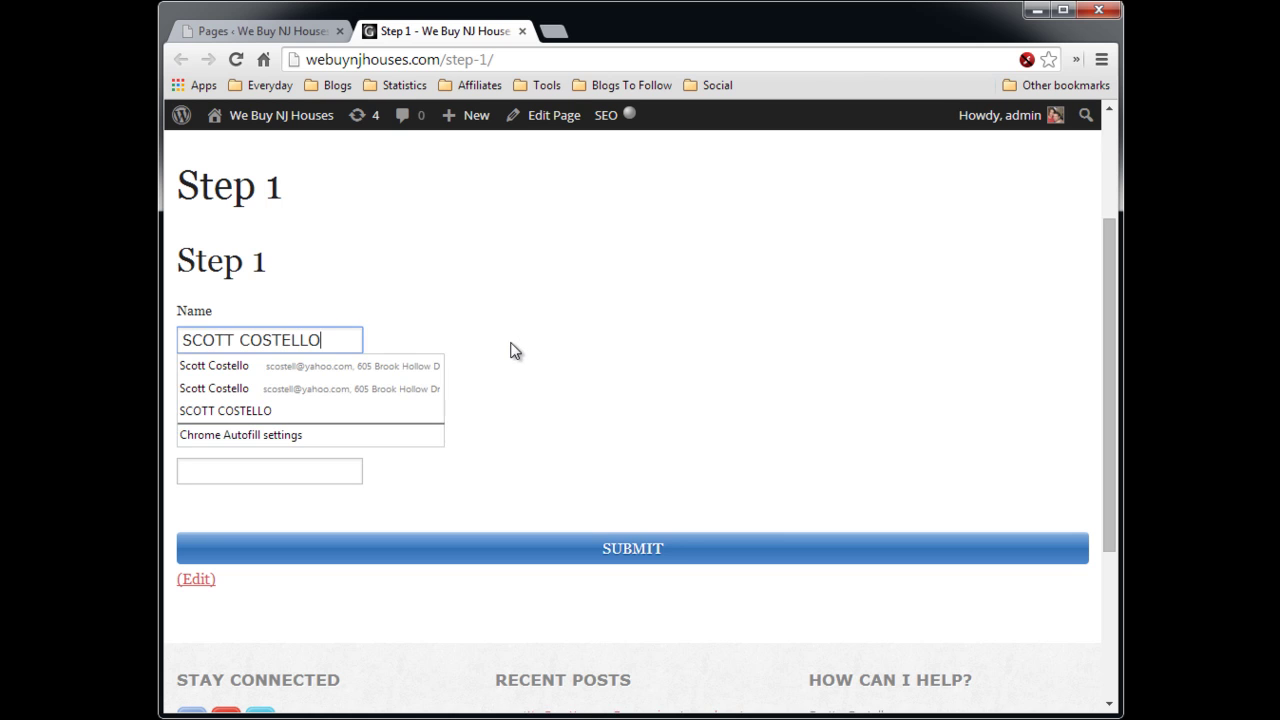
# - Fill in the e-mail address via autofill and the street address, then submit the form
pyautogui.press('Tab')
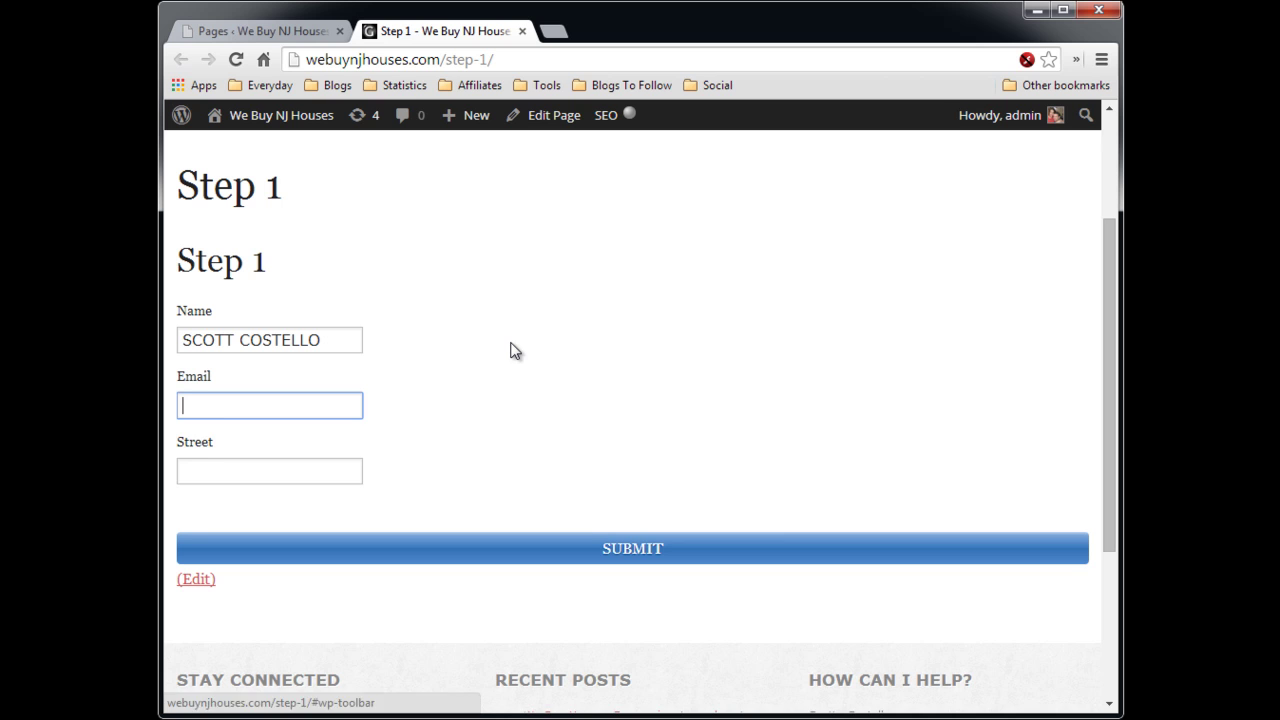
pyautogui.write('SCOTT@')
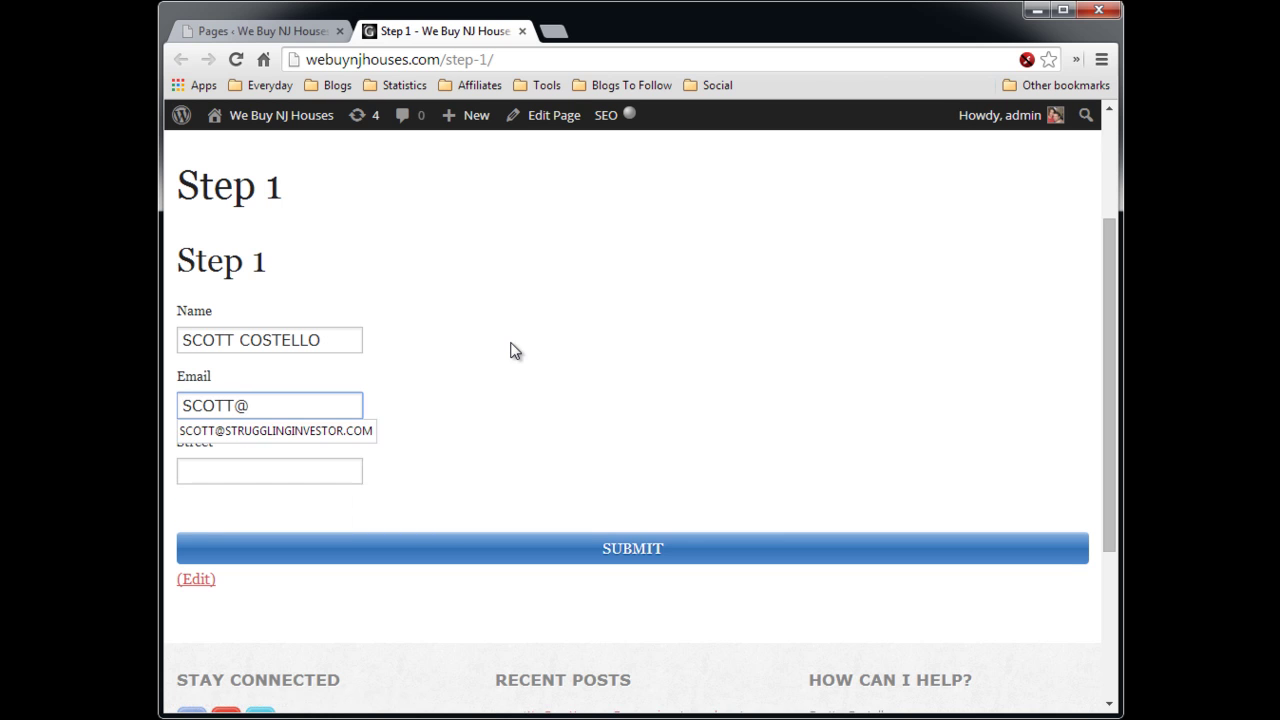
pyautogui.press('Down')
pyautogui.press('Return')
pyautogui.press('Tab')
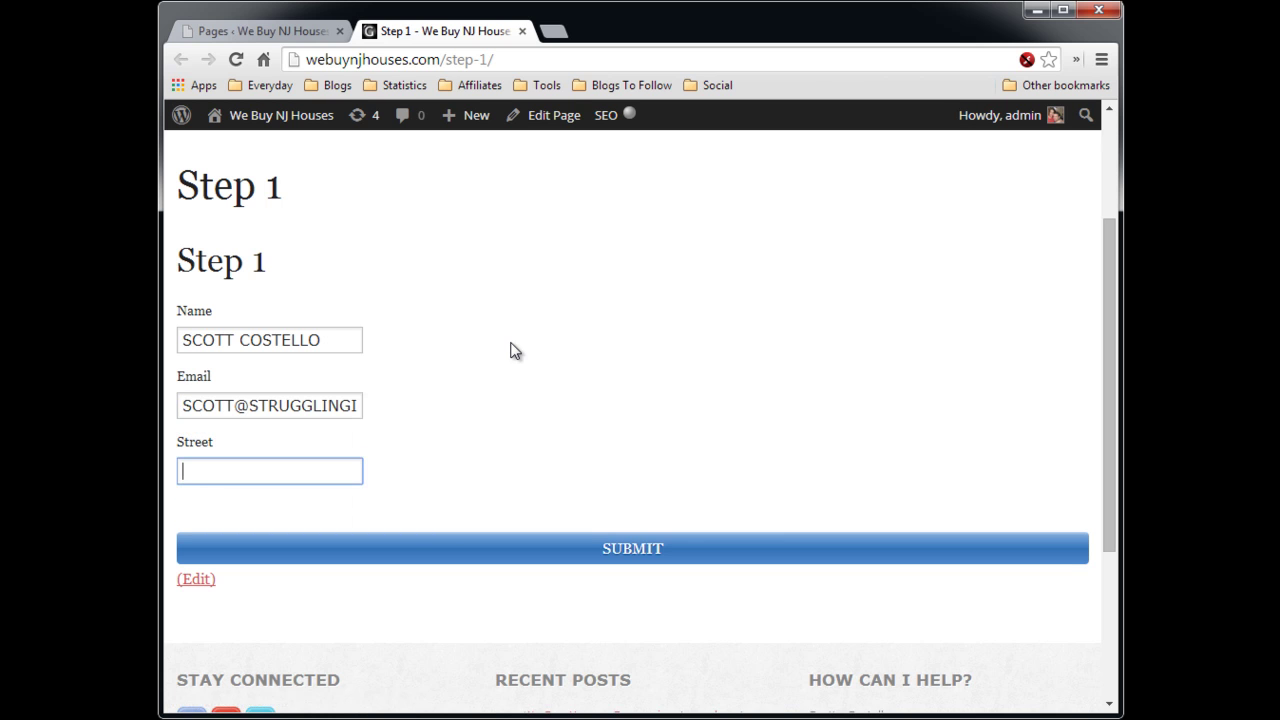
pyautogui.write('123 MAIN ST')
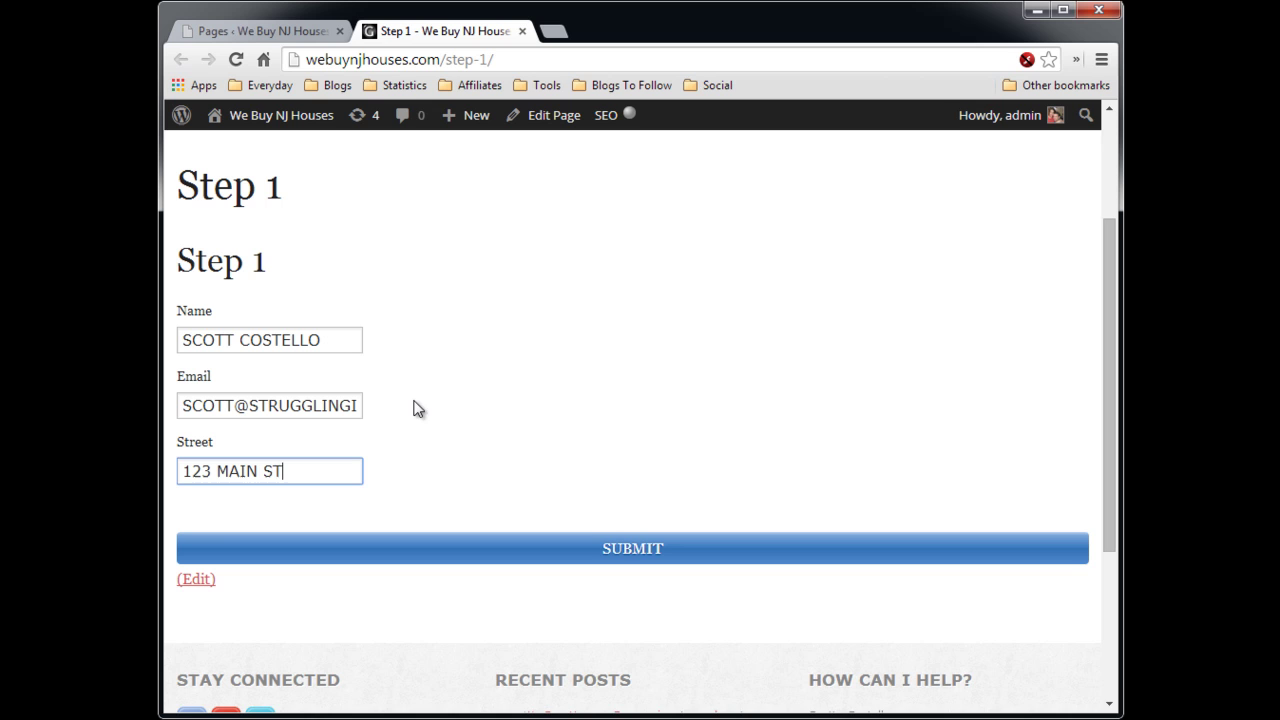
pyautogui.click(627, 549)
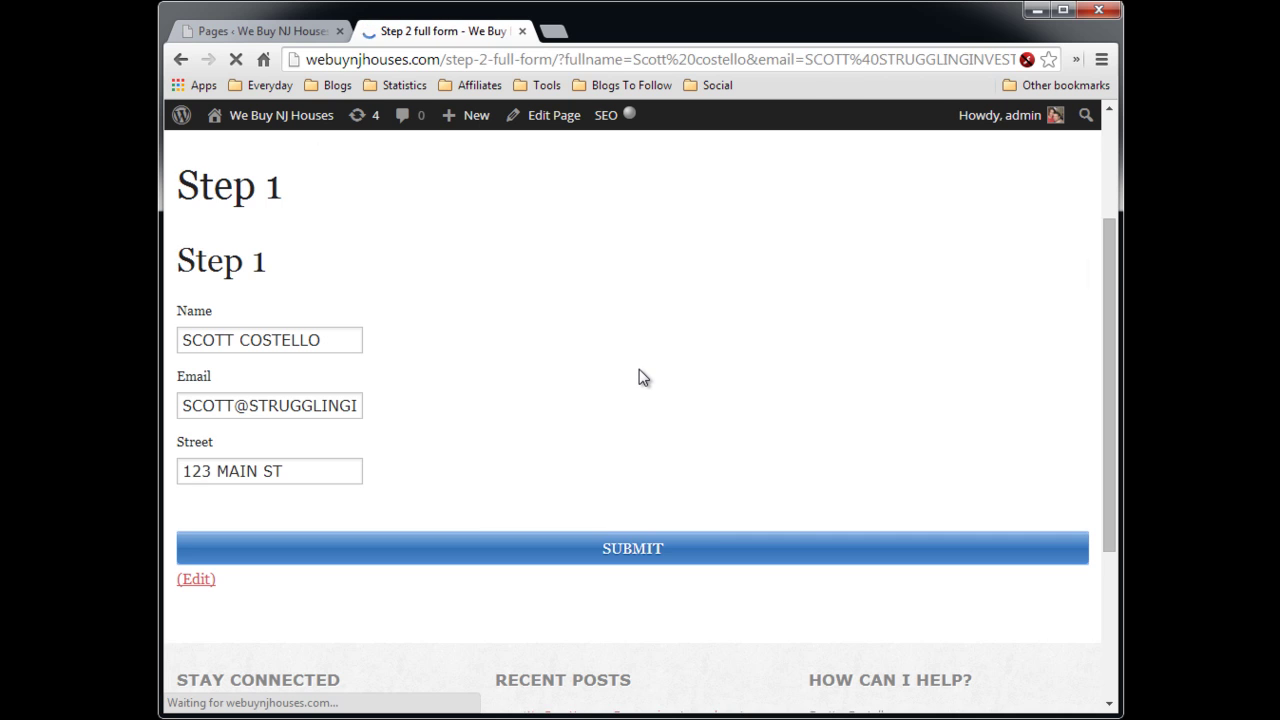
# - Scroll through the Step 2 full form page checking the pre-filled Name, Email and Street values
pyautogui.scroll(-2, 547, 415)
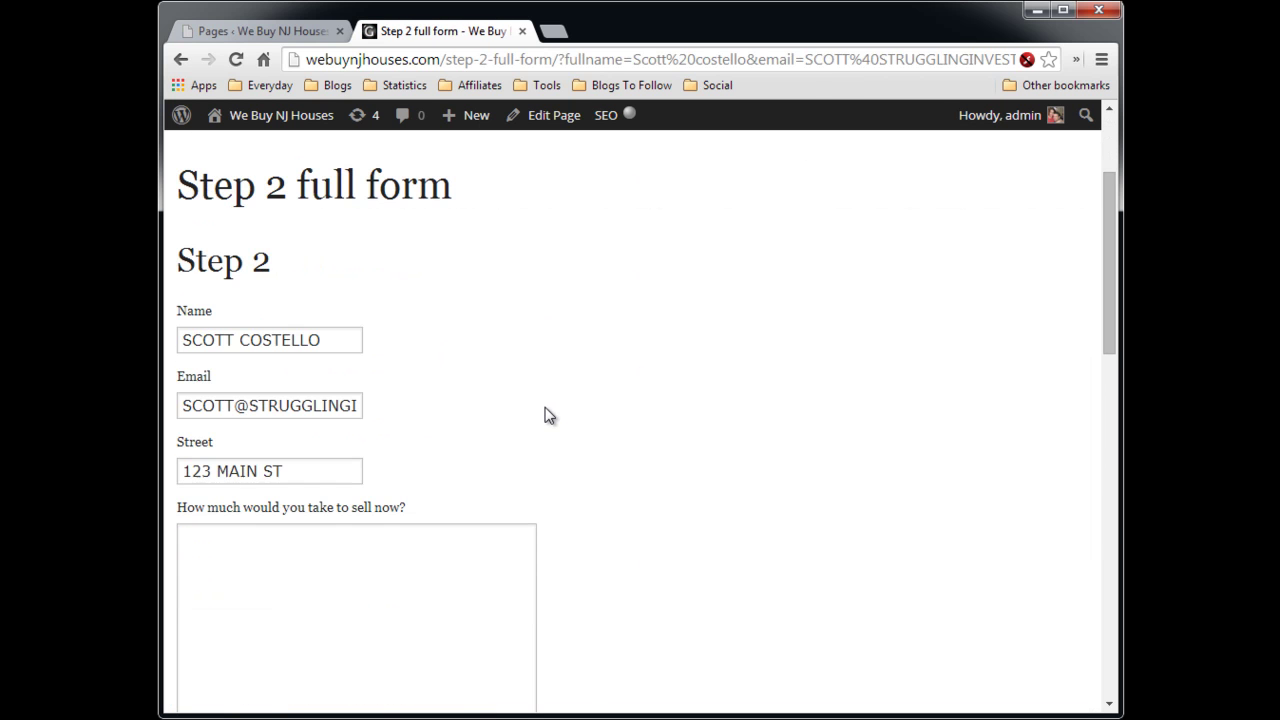
pyautogui.scroll(-1, 630, 402)
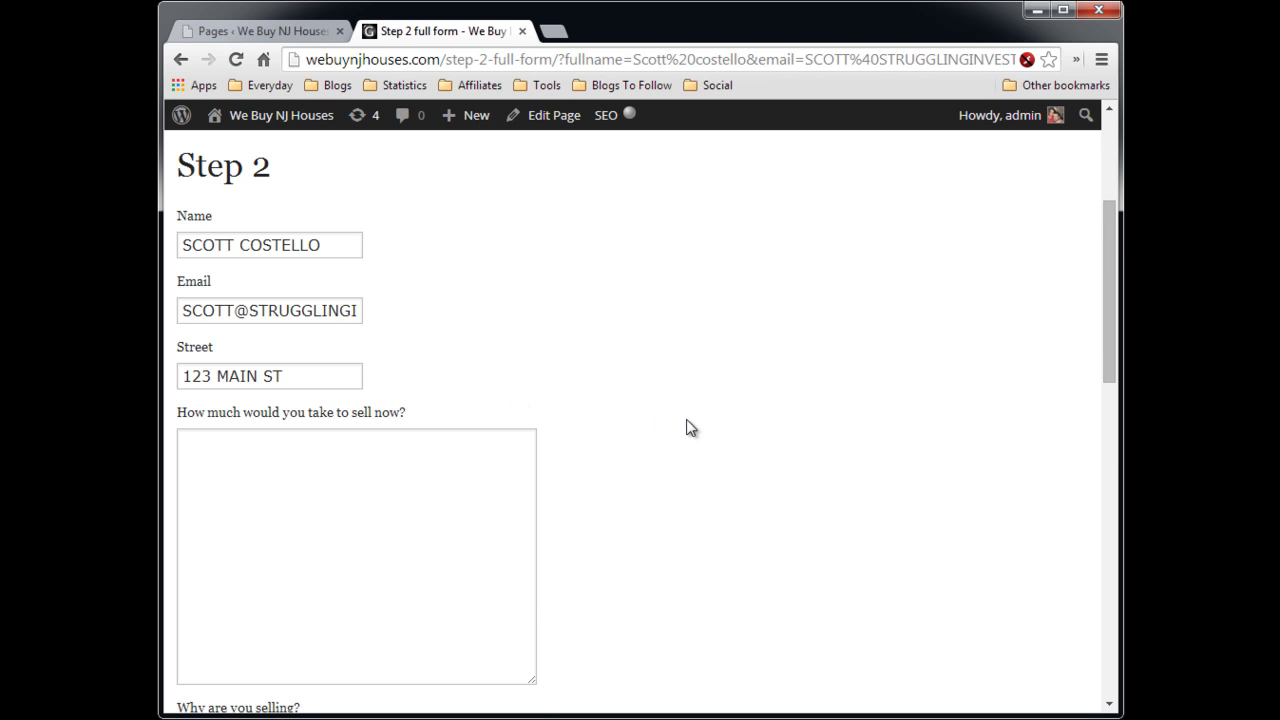
pyautogui.scroll(-3, 691, 420)
pyautogui.scroll(-2, 320, 470)
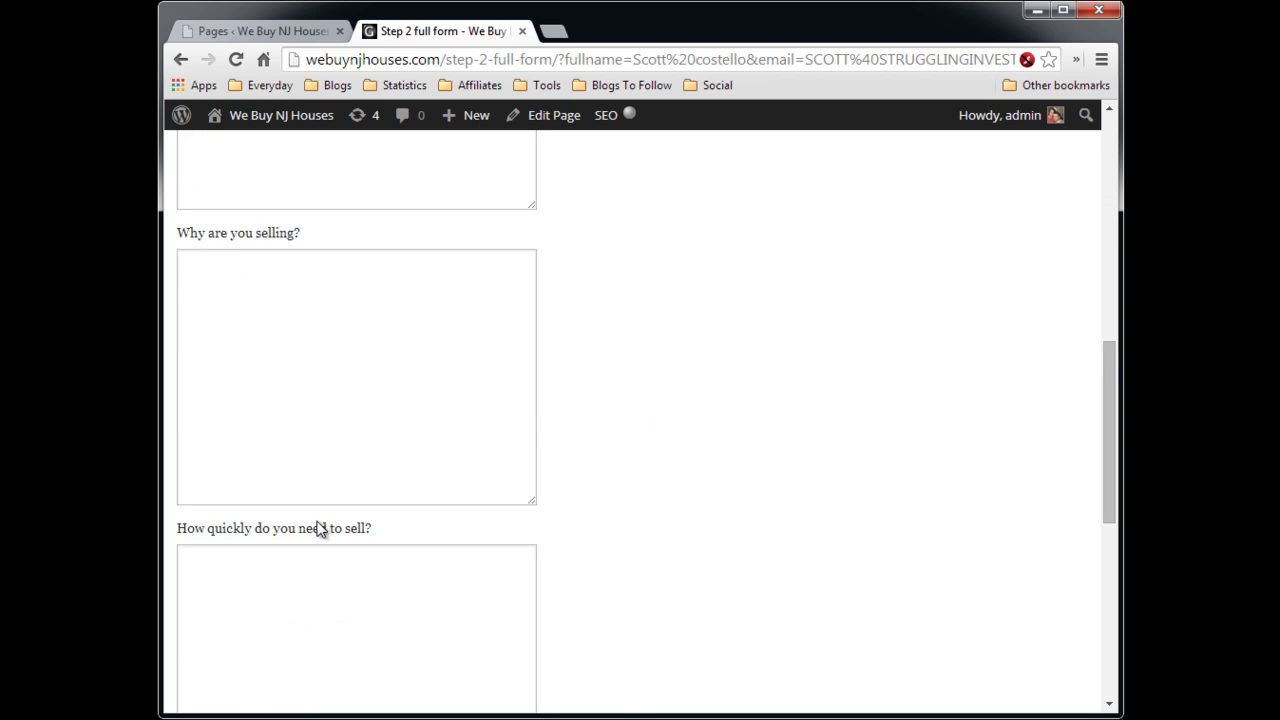
pyautogui.scroll(-3, 320, 530)
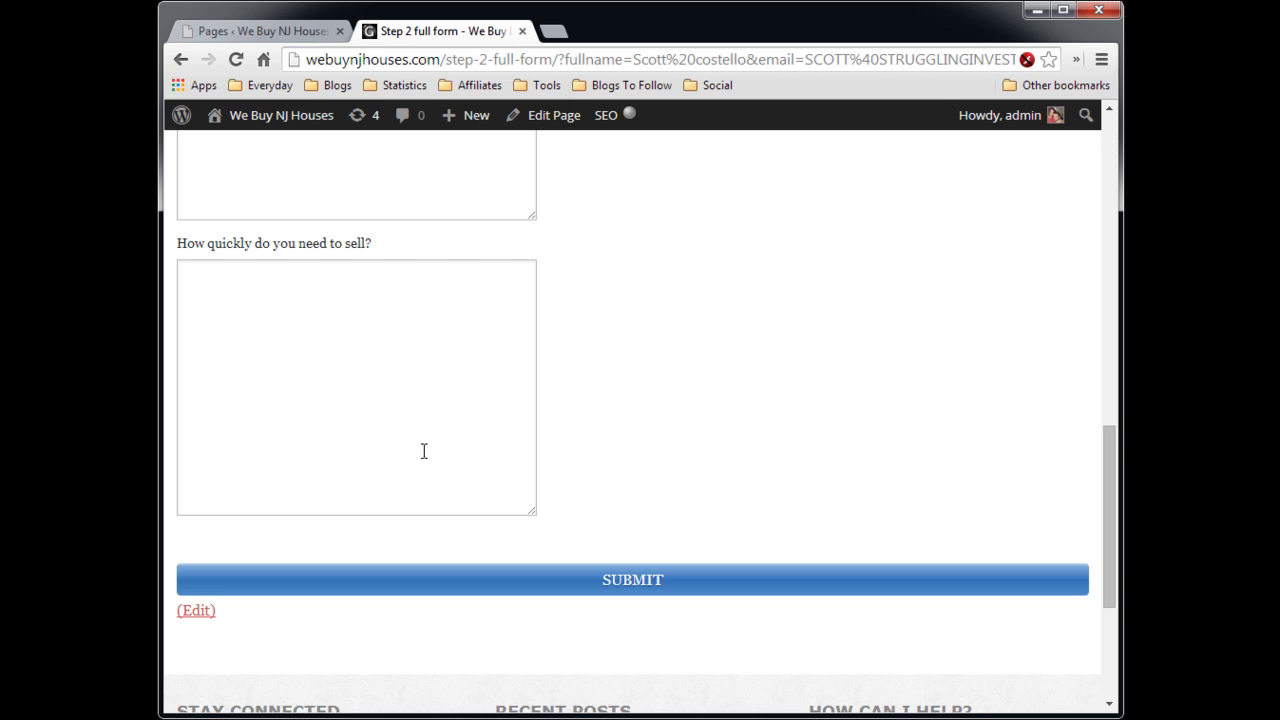
pyautogui.scroll(5, 425, 445)
pyautogui.scroll(-3, 684, 422)
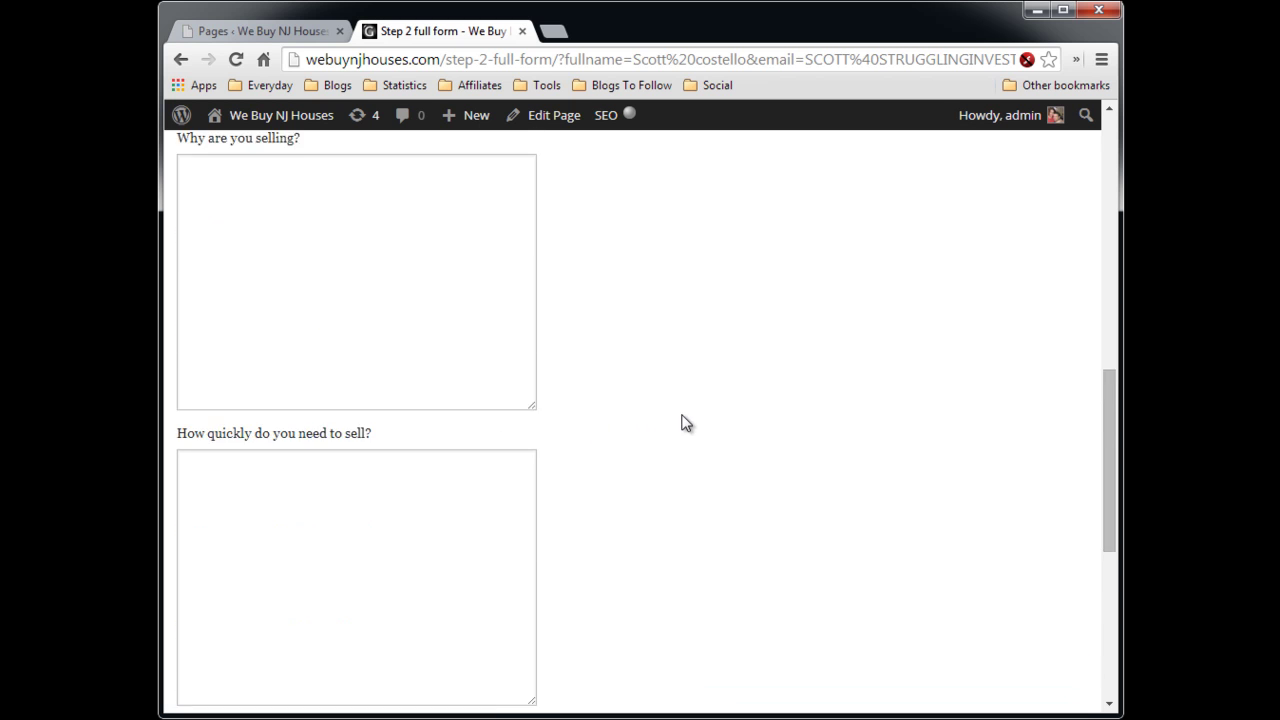
pyautogui.scroll(-3, 684, 422)
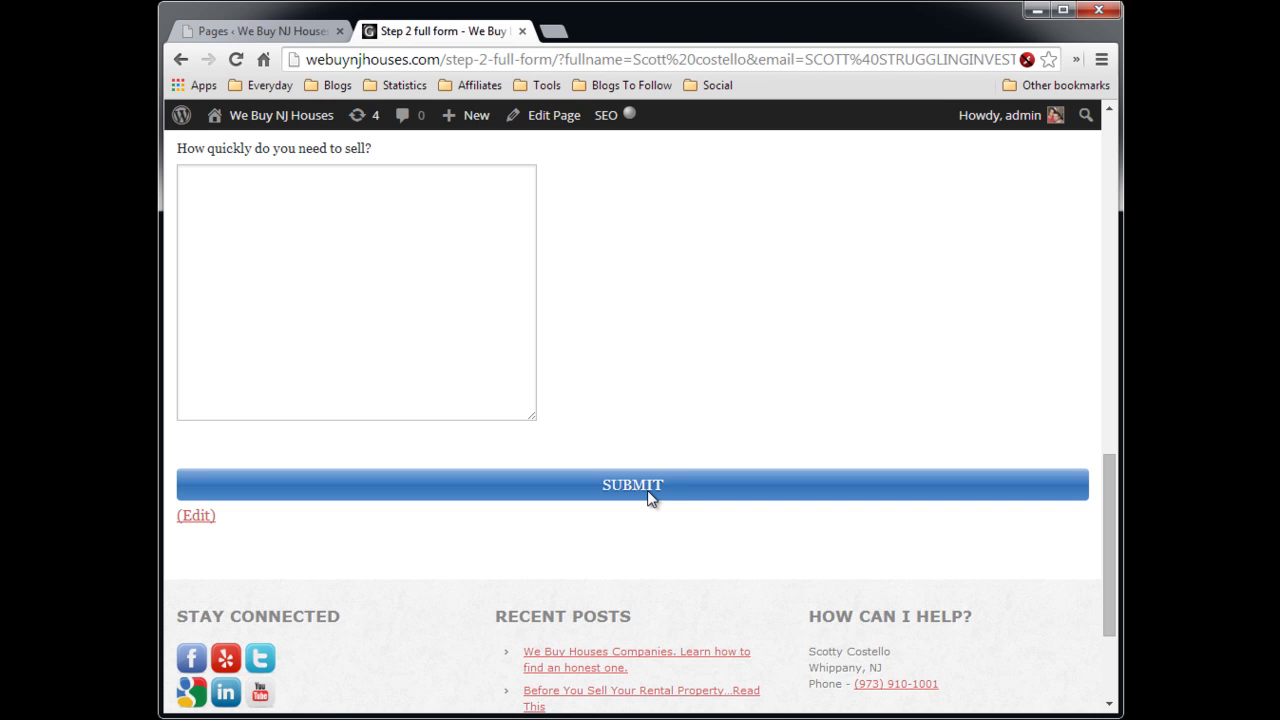
pyautogui.scroll(5, 711, 321)
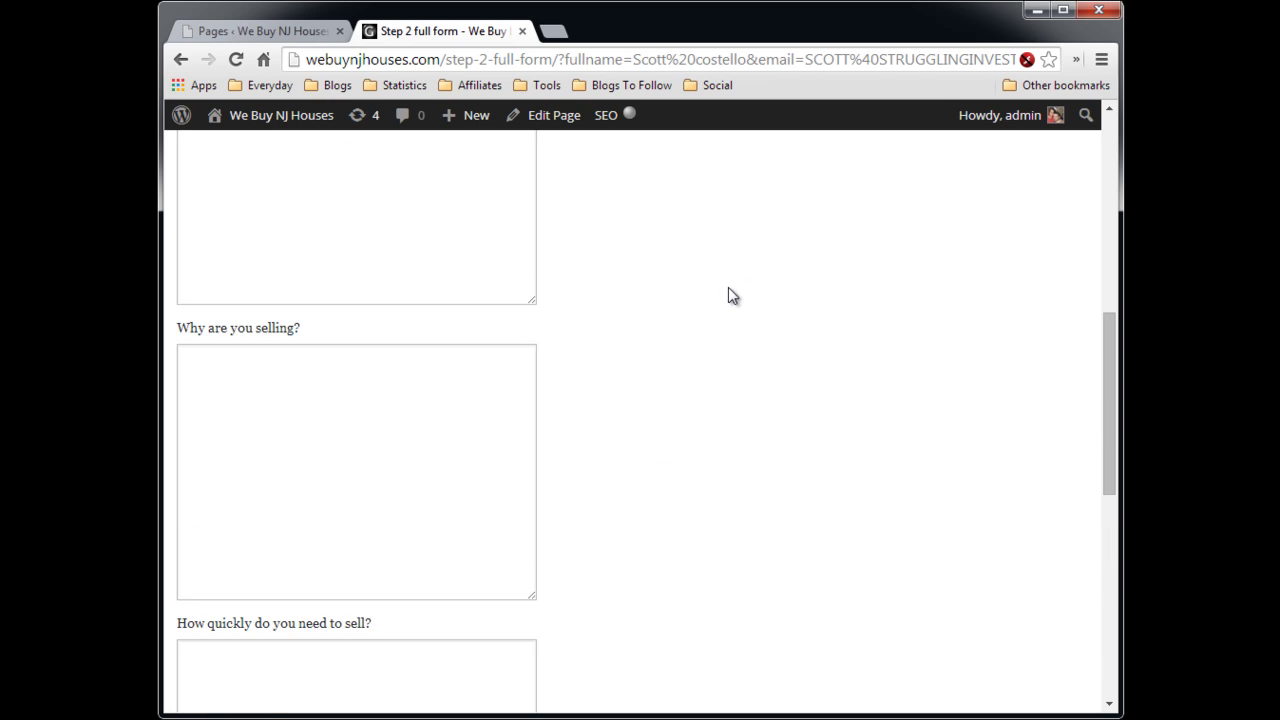
pyautogui.scroll(6, 728, 288)
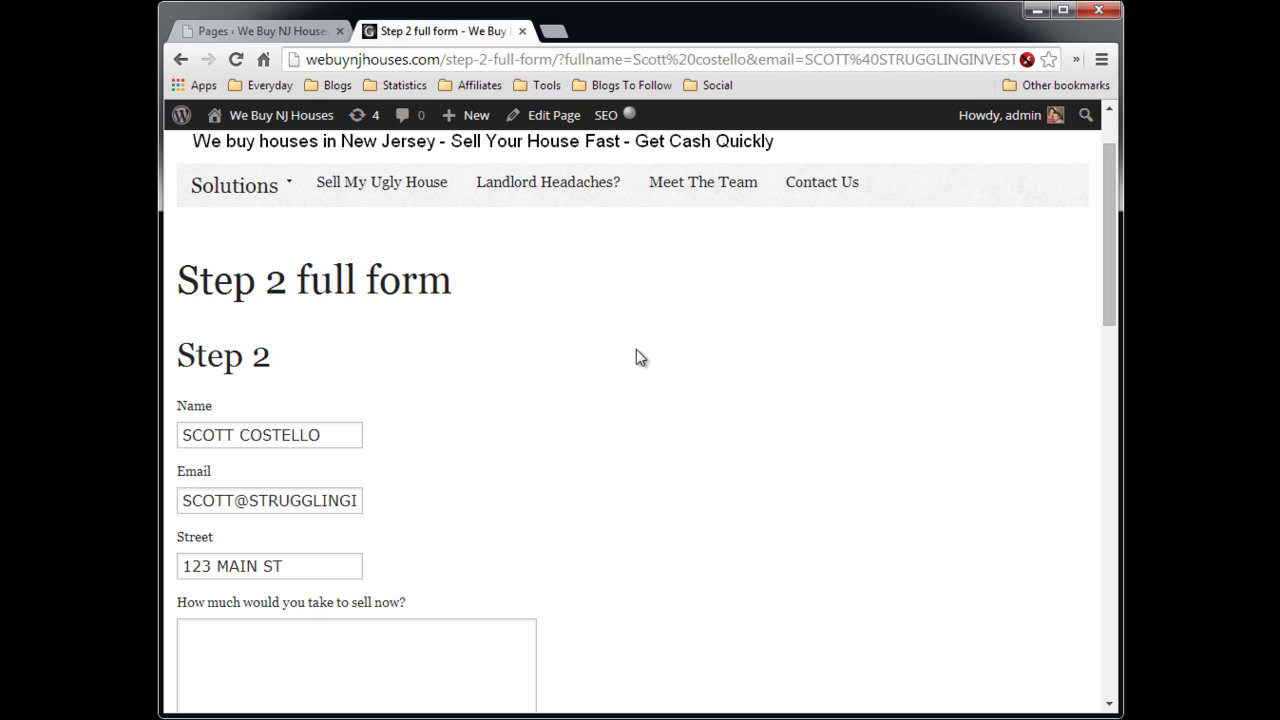
pyautogui.scroll(-1, 668, 370)
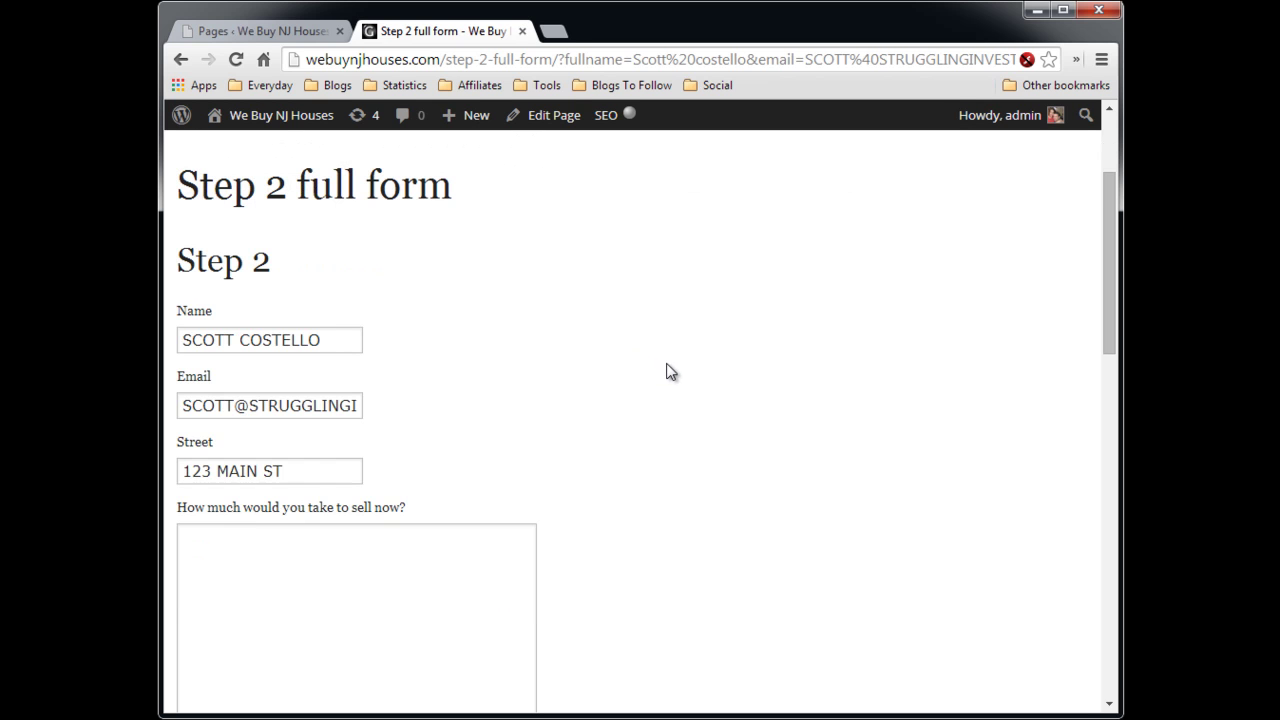
pyautogui.scroll(-8, 670, 372)
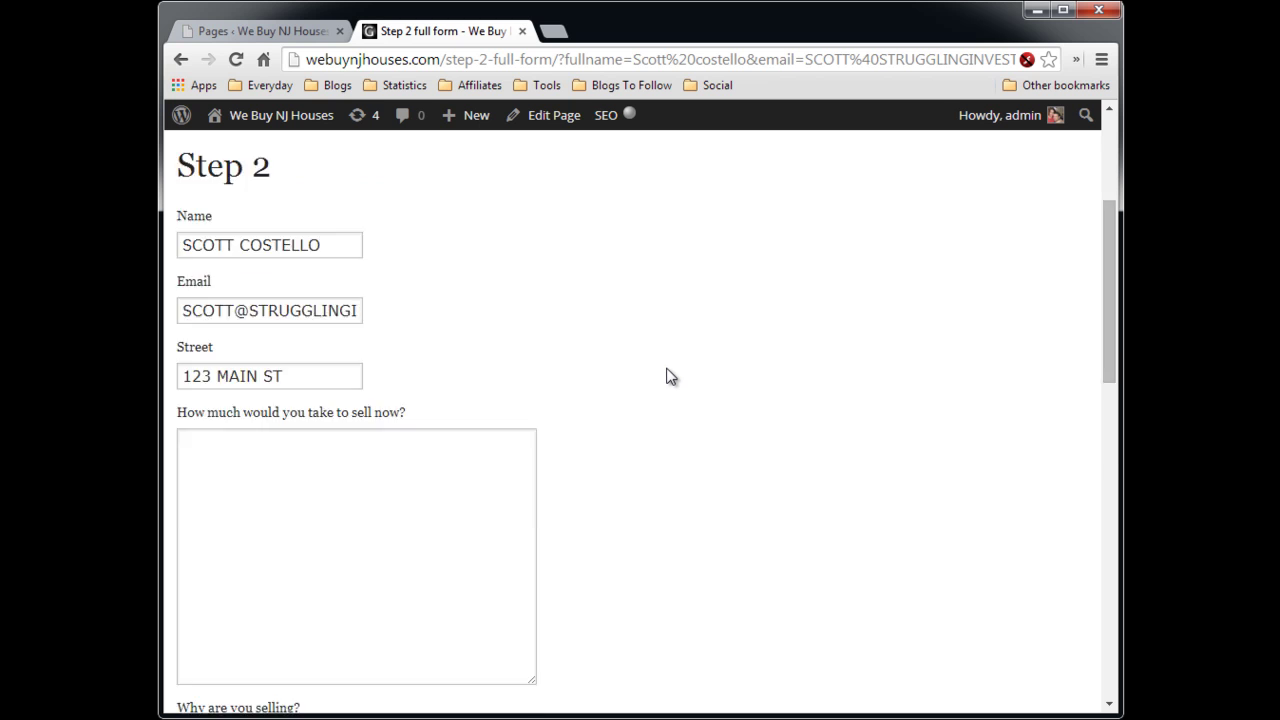
pyautogui.scroll(9, 665, 382)
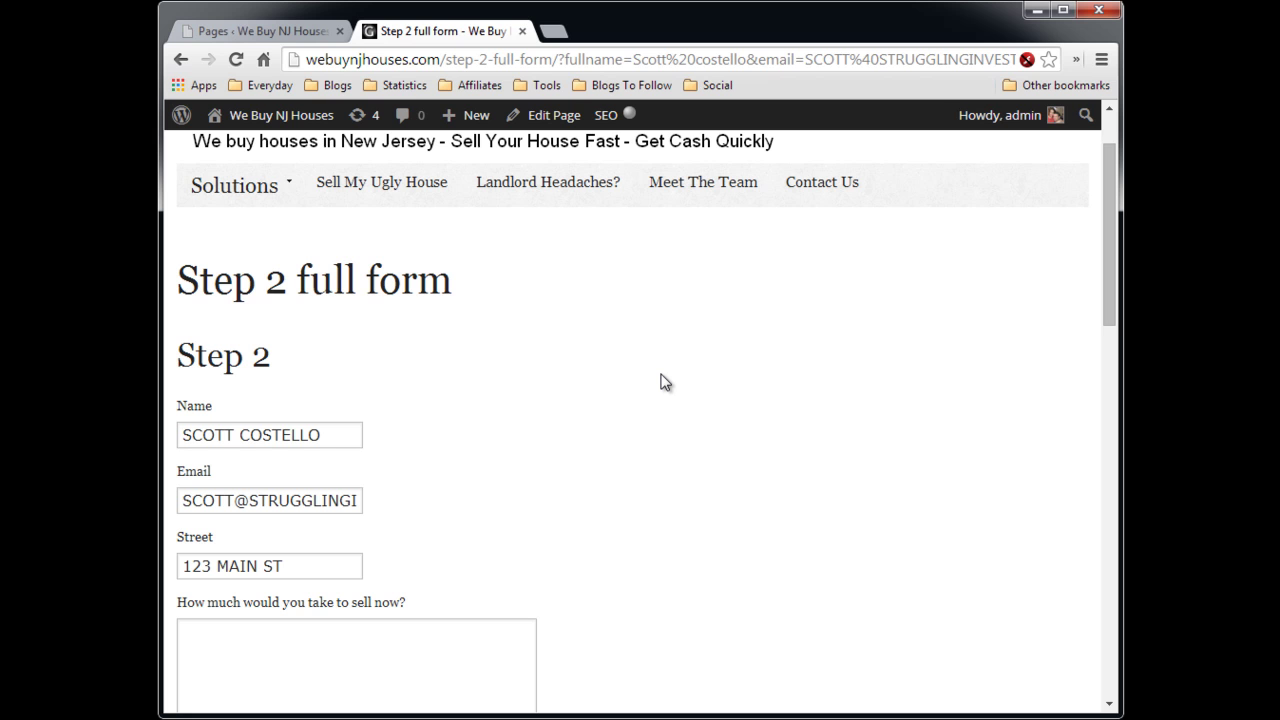
pyautogui.scroll(-5, 673, 375)
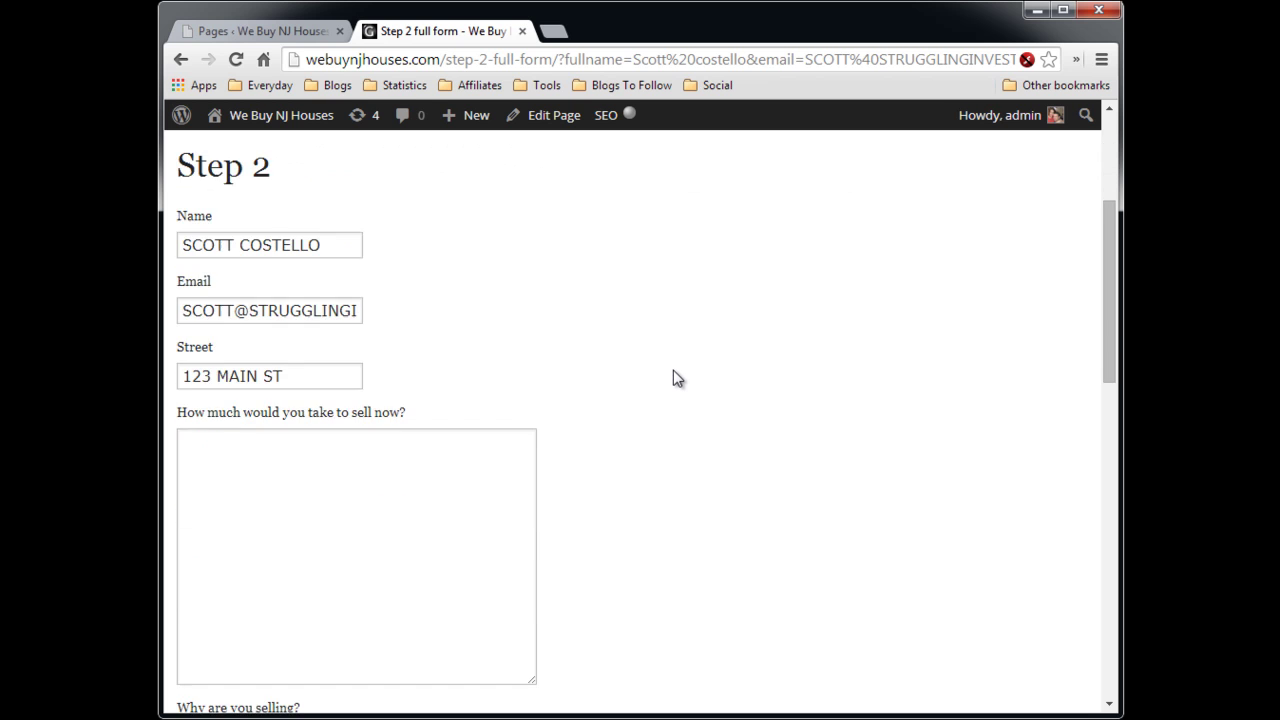
pyautogui.scroll(-2, 680, 378)
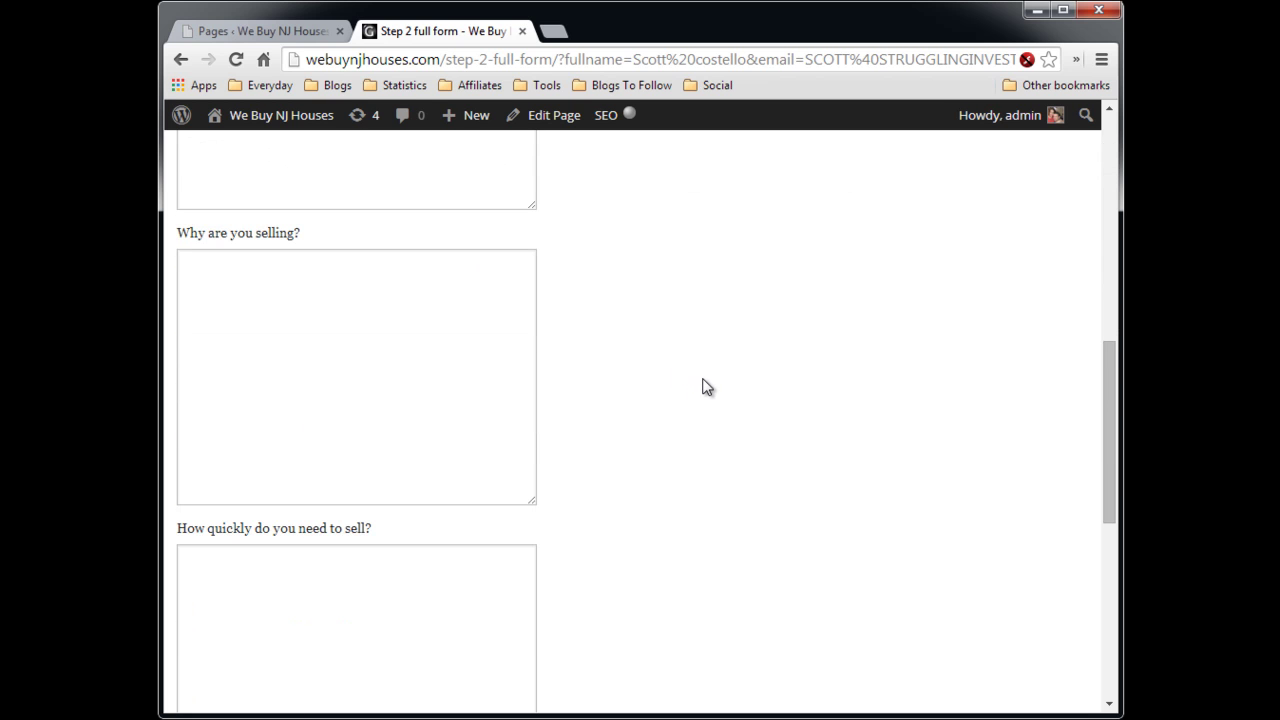
pyautogui.scroll(4, 703, 386)
pyautogui.scroll(3, 703, 387)
pyautogui.scroll(-2, 691, 390)
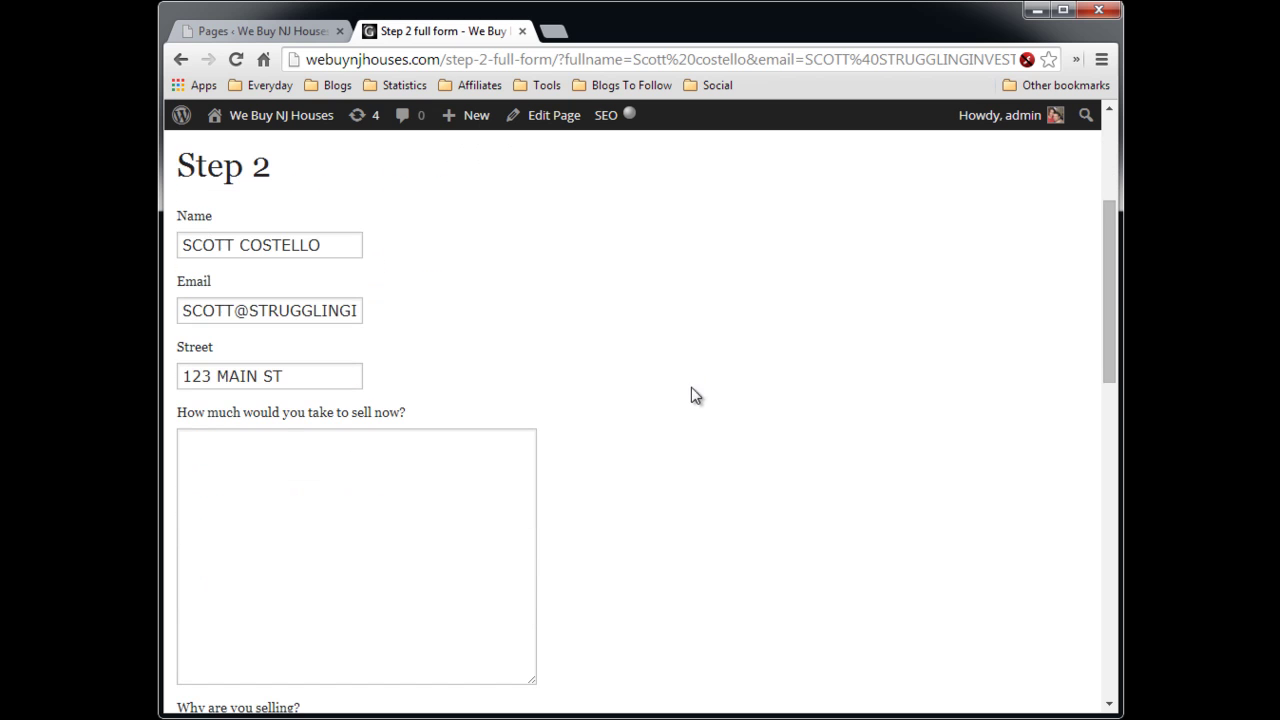
pyautogui.scroll(-1, 632, 493)
pyautogui.scroll(-4, 632, 493)
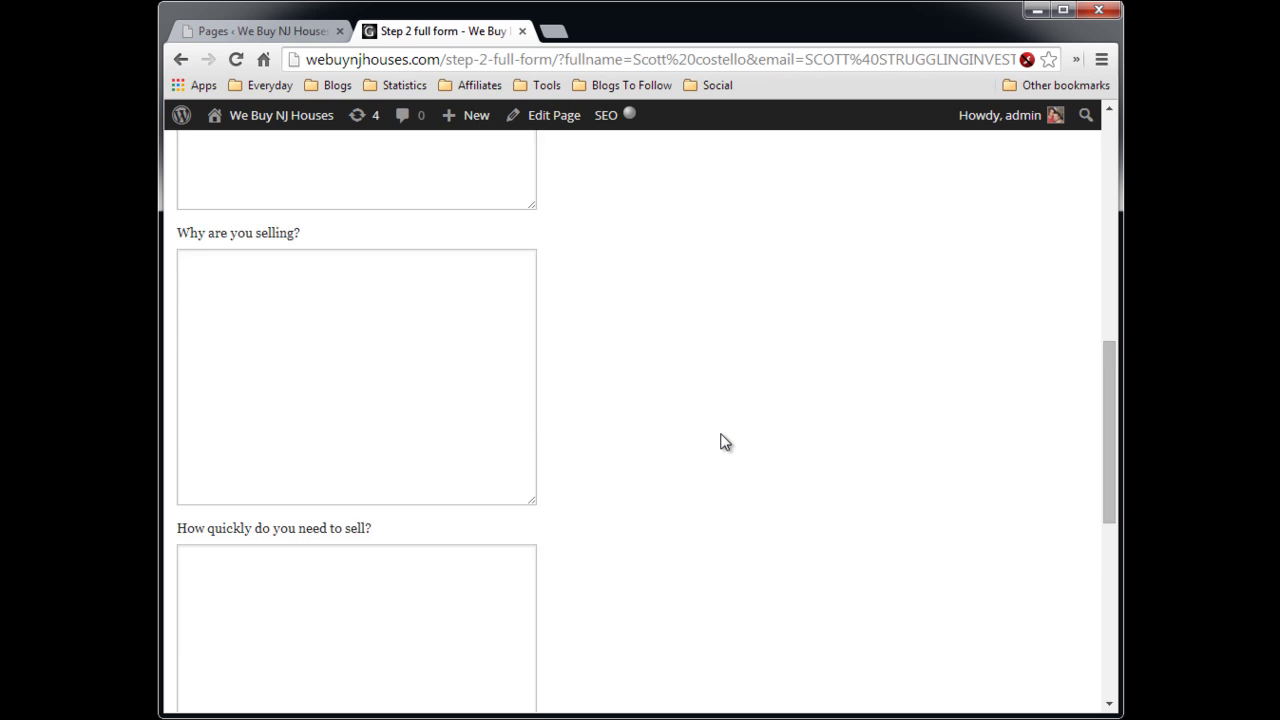
pyautogui.scroll(-2, 725, 442)
pyautogui.scroll(10, 725, 442)
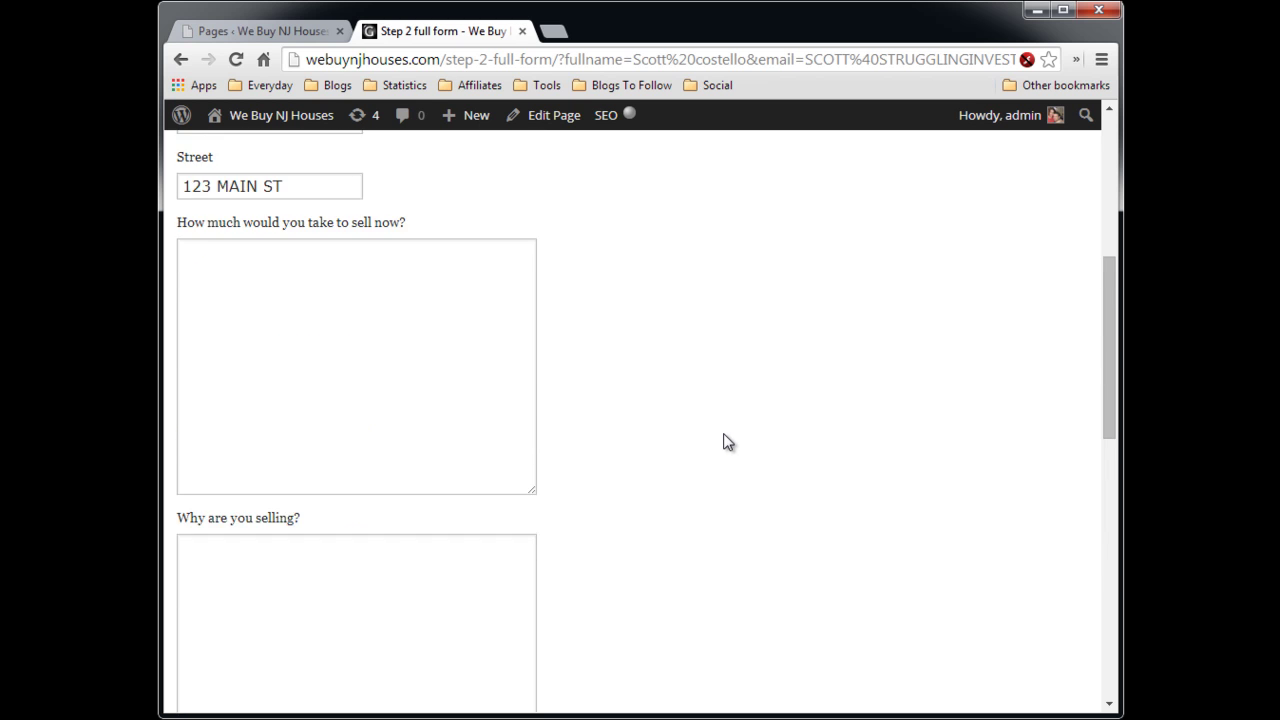